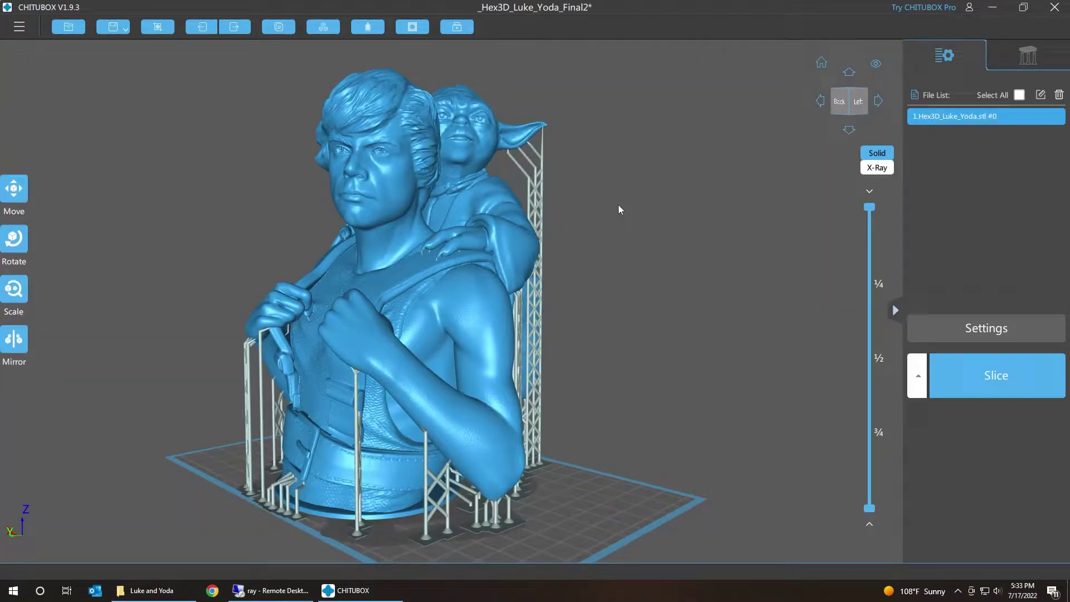
Step: Examine the supported bust from the back, including the backpack patch, and the crowded supports around the holes underneath
left_click_drag(664, 243, 520, 222)
scroll(400, 369, "up", 6)
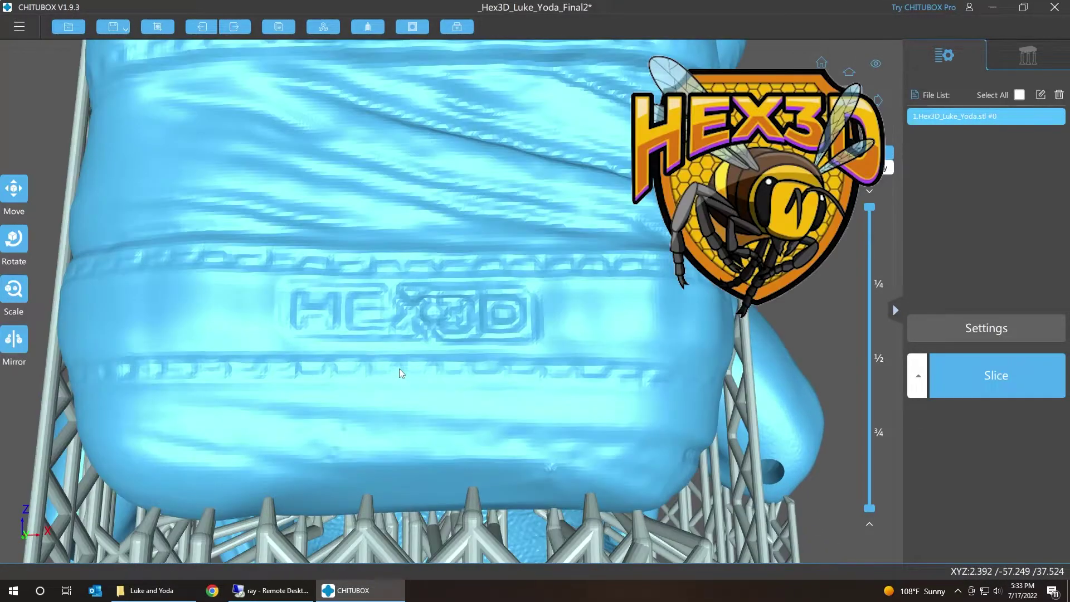
scroll(399, 369, "down", 8)
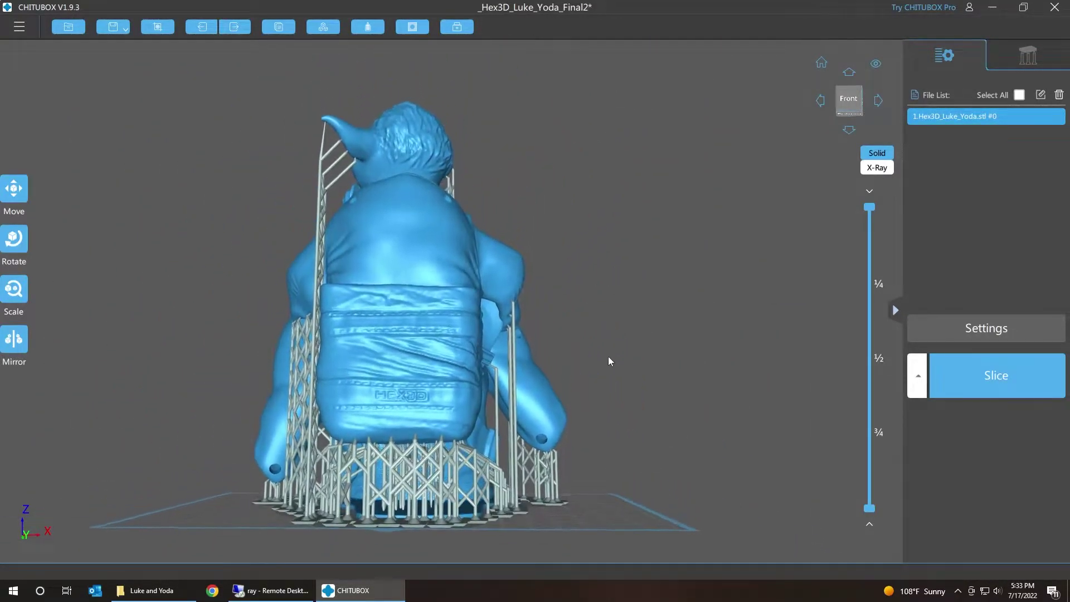
left_click_drag(609, 360, 672, 305)
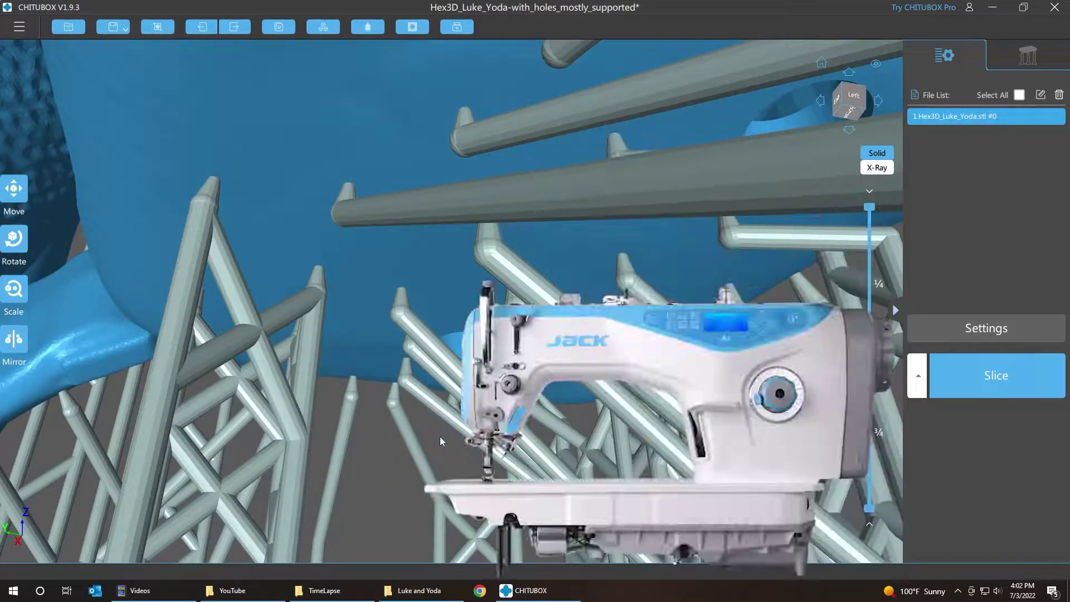
middle_click_drag(399, 467, 394, 493)
scroll(393, 492, "up", 5)
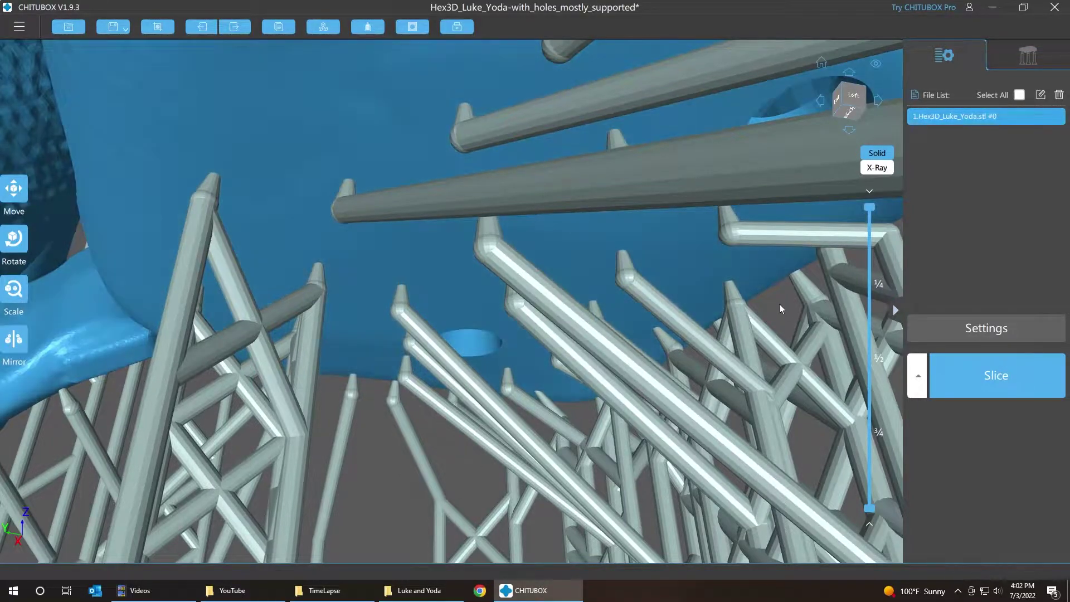
scroll(780, 301, "up", 5)
right_click_drag(784, 281, 787, 328)
scroll(787, 323, "up", 6)
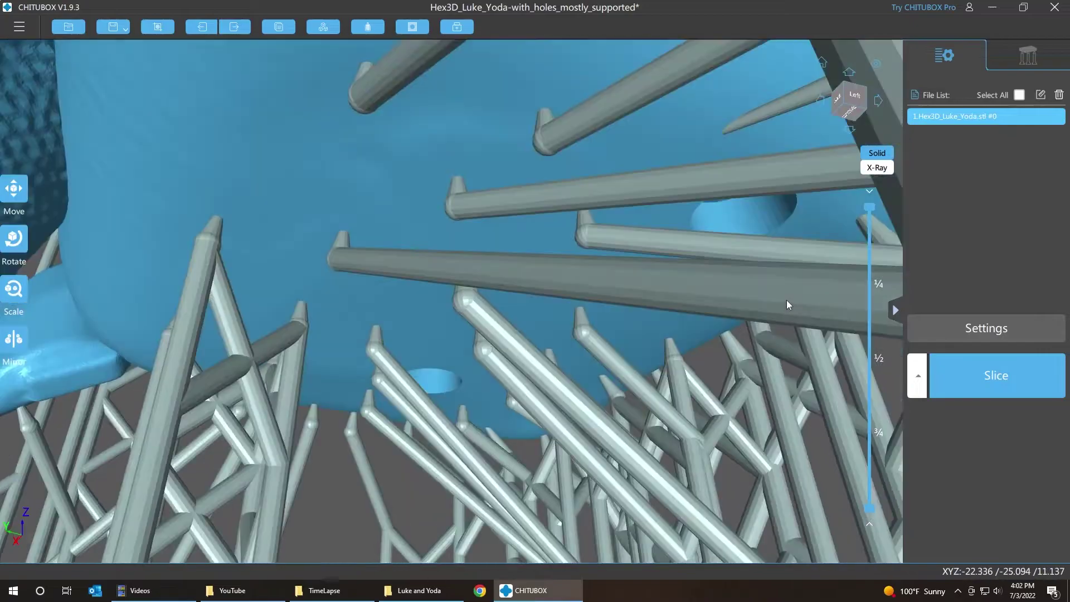
scroll(785, 301, "up", 3)
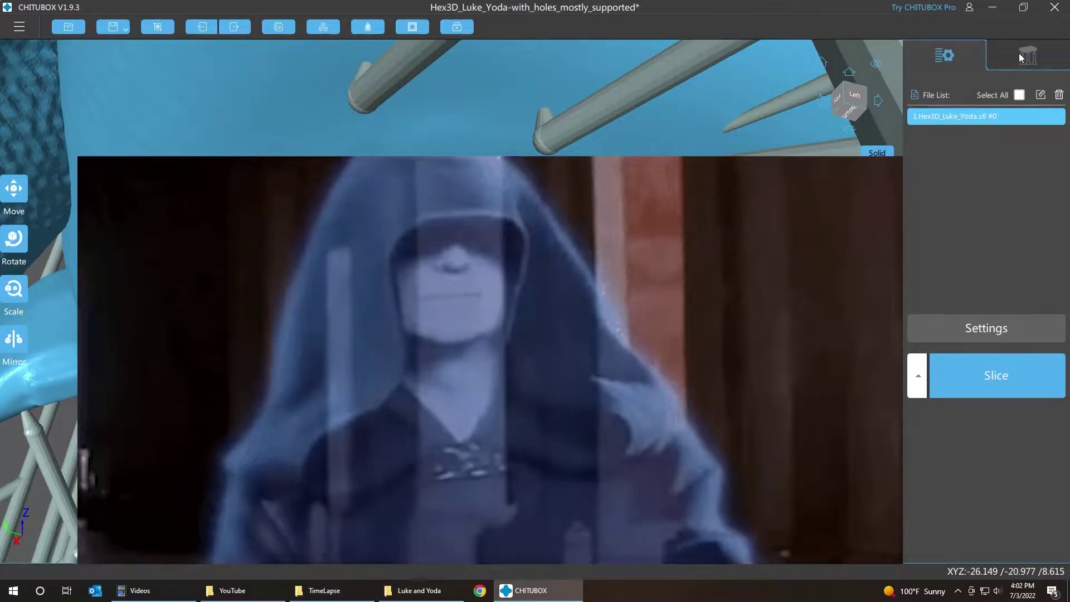
Step: Delete the group of angled and long horizontal supports crowding the area around the two holes on the model's underside
left_click(1020, 56)
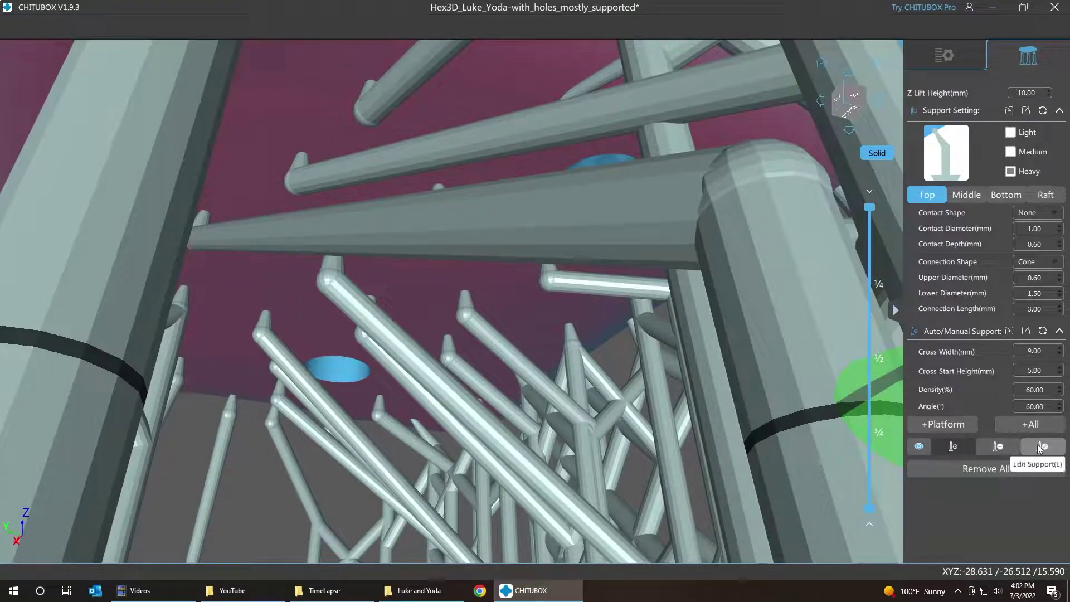
left_click(1007, 448)
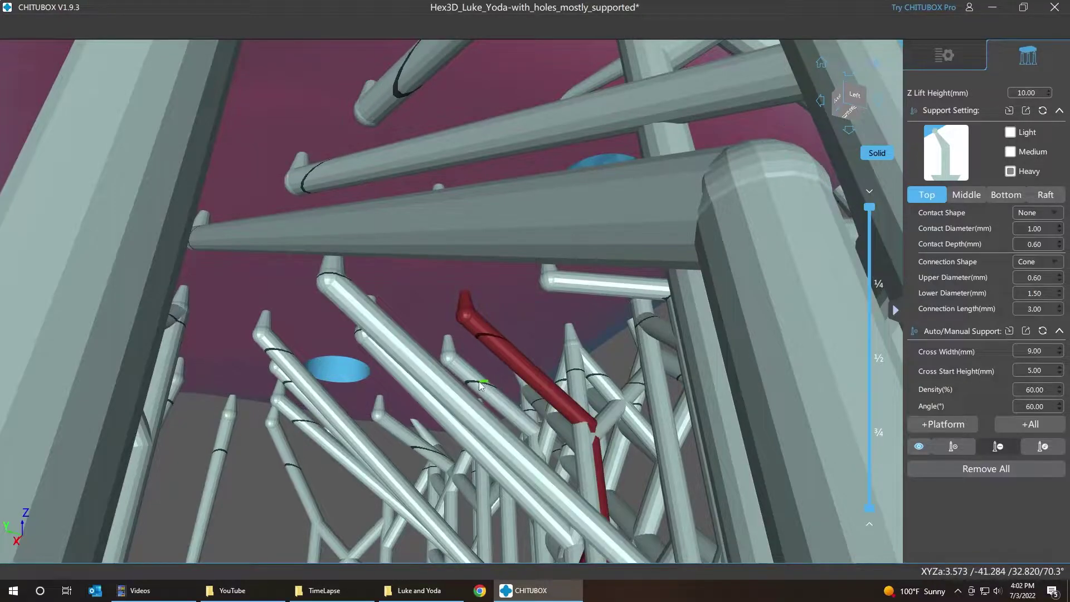
left_click(480, 381)
left_click(366, 322)
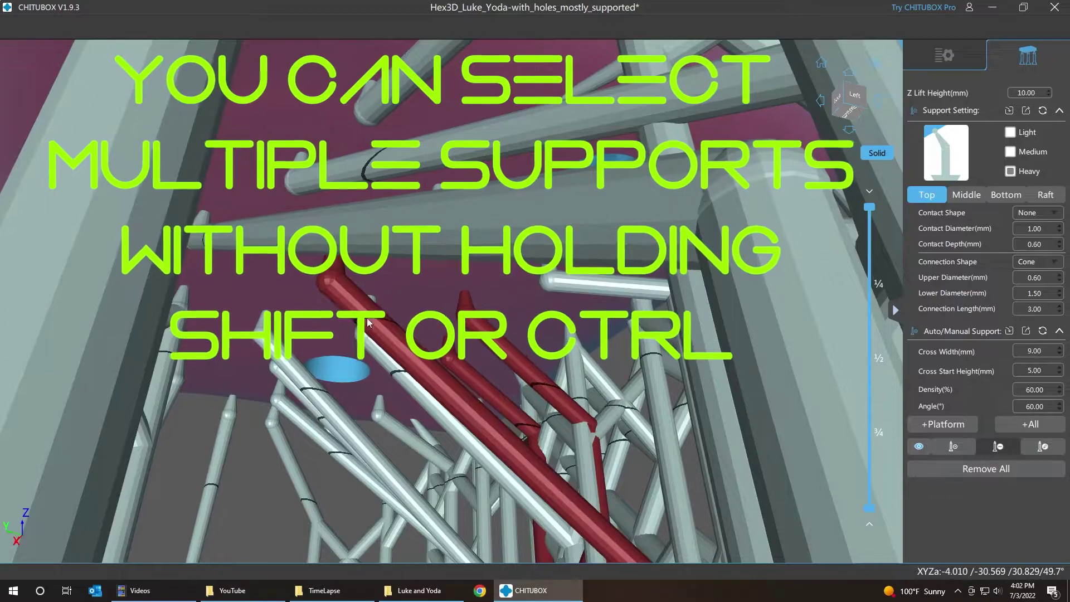
left_click(309, 382)
left_click(300, 390)
left_click(309, 423)
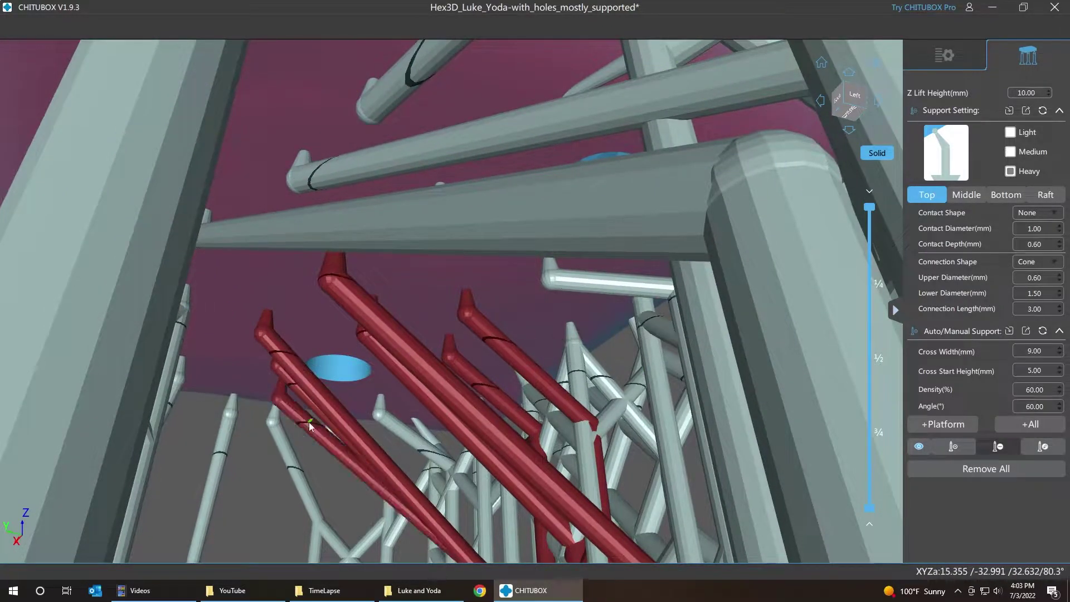
left_click(413, 440)
left_click(399, 212)
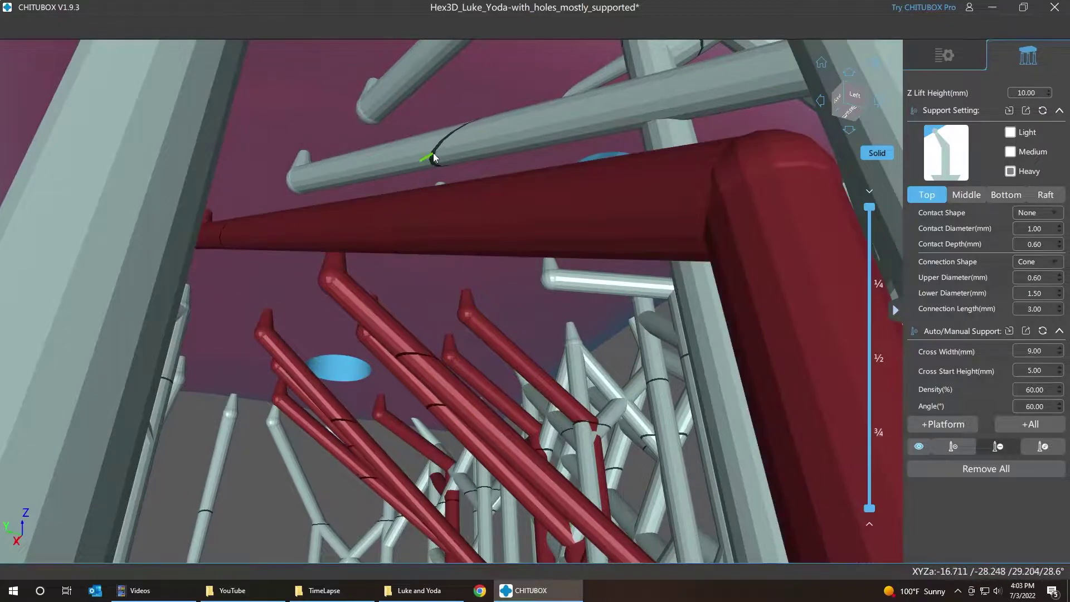
left_click(433, 153)
left_click(404, 85)
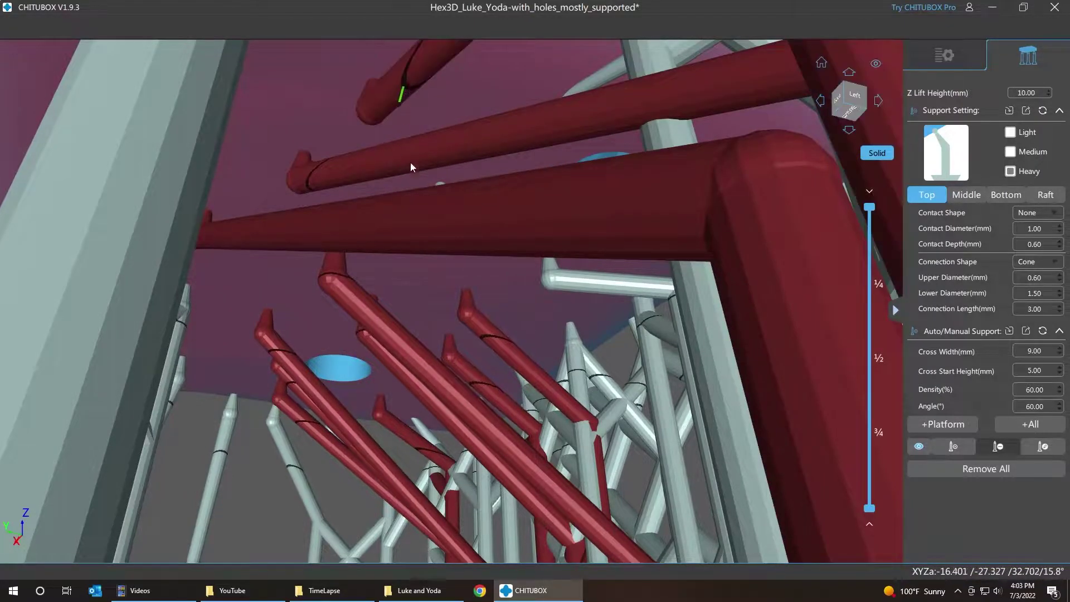
left_click(580, 286)
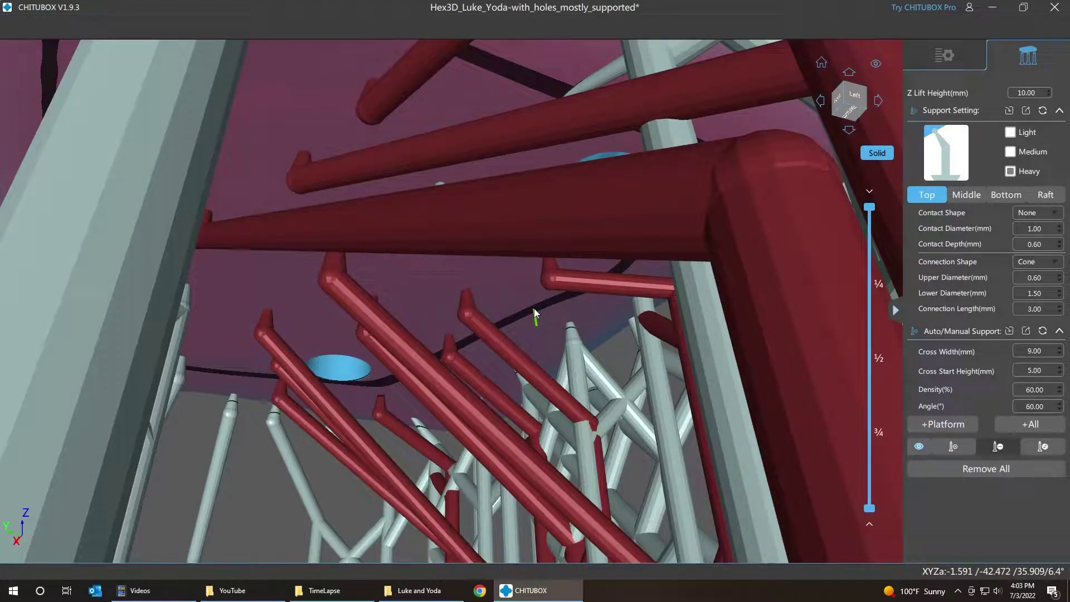
key("Delete")
Step: Delete the remaining horizontal support beside the larger hole, the short angled one near the smaller hole, and the thick branched one
left_click(502, 217)
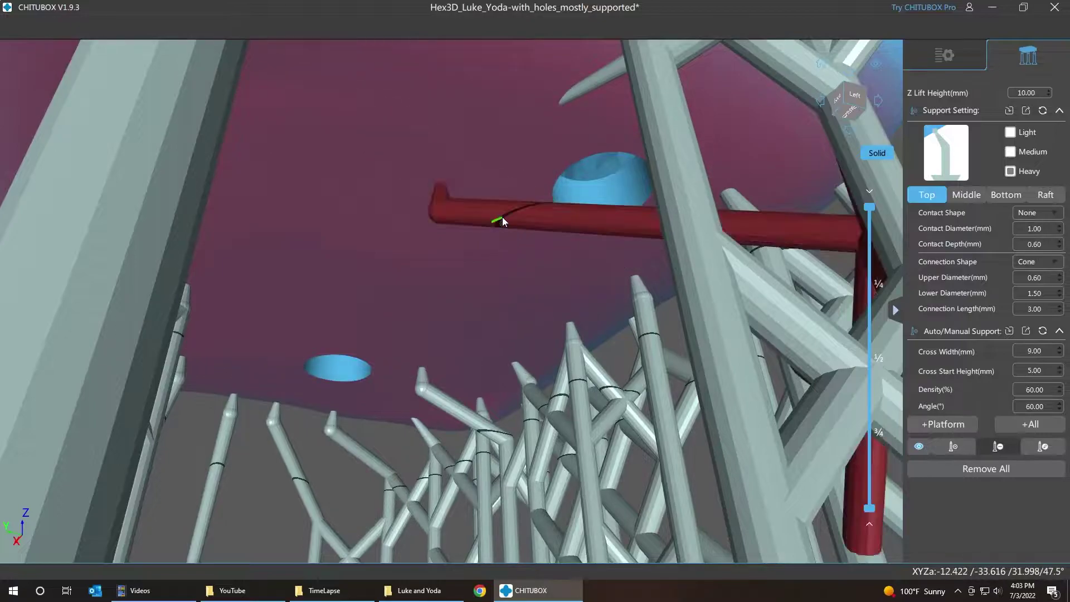
key("Delete")
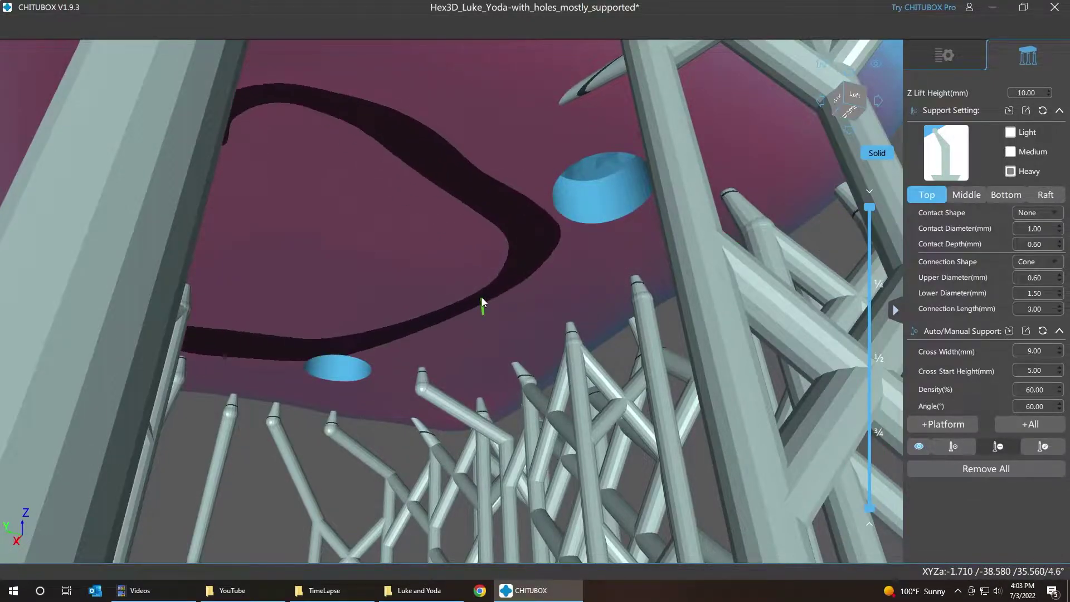
left_click(450, 401)
key("Delete")
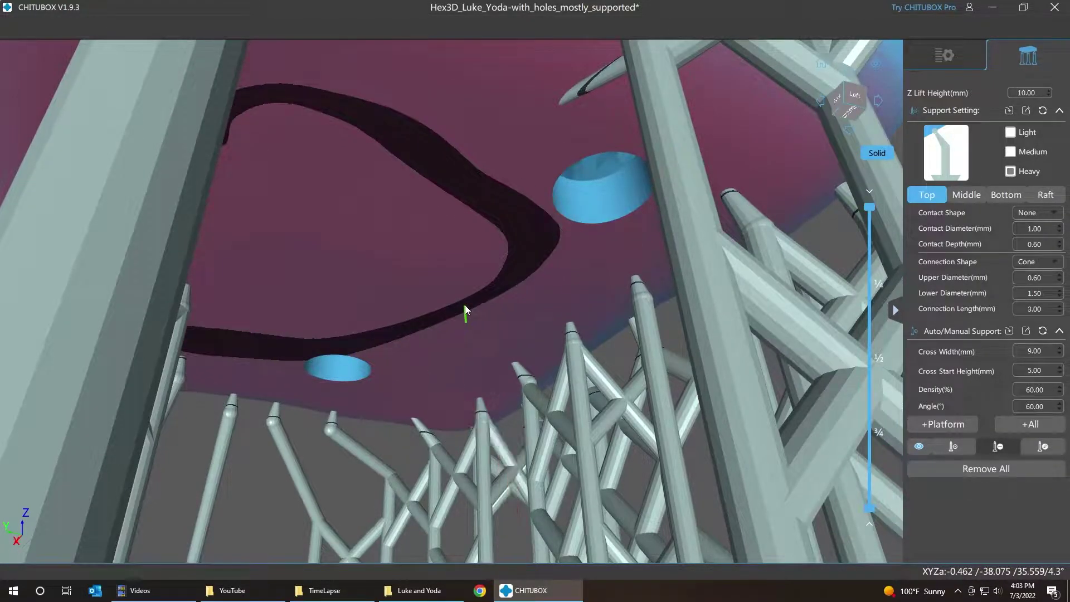
left_click(609, 73)
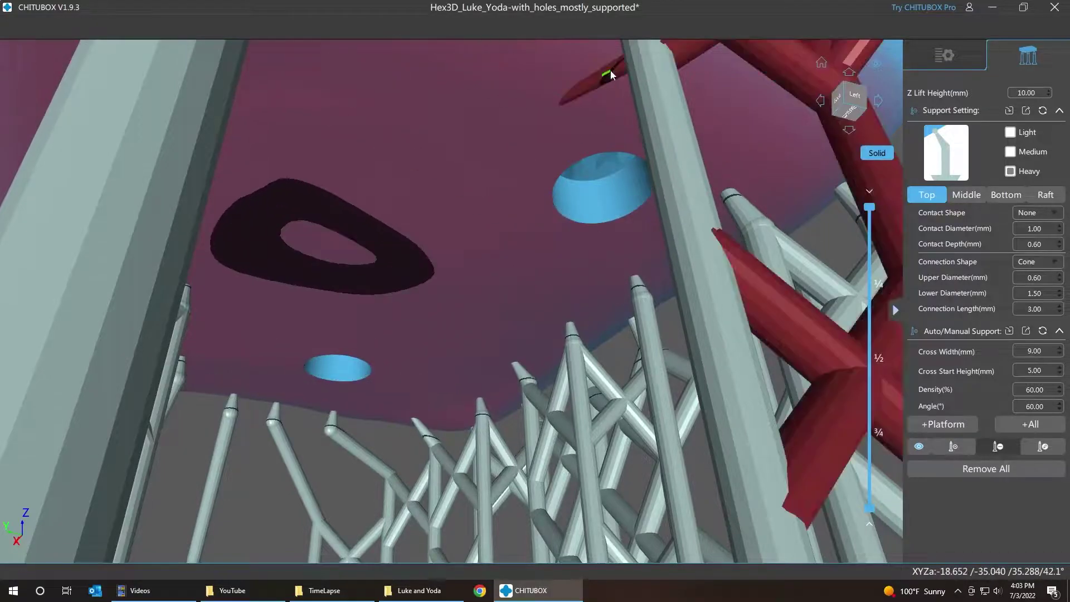
key("Delete")
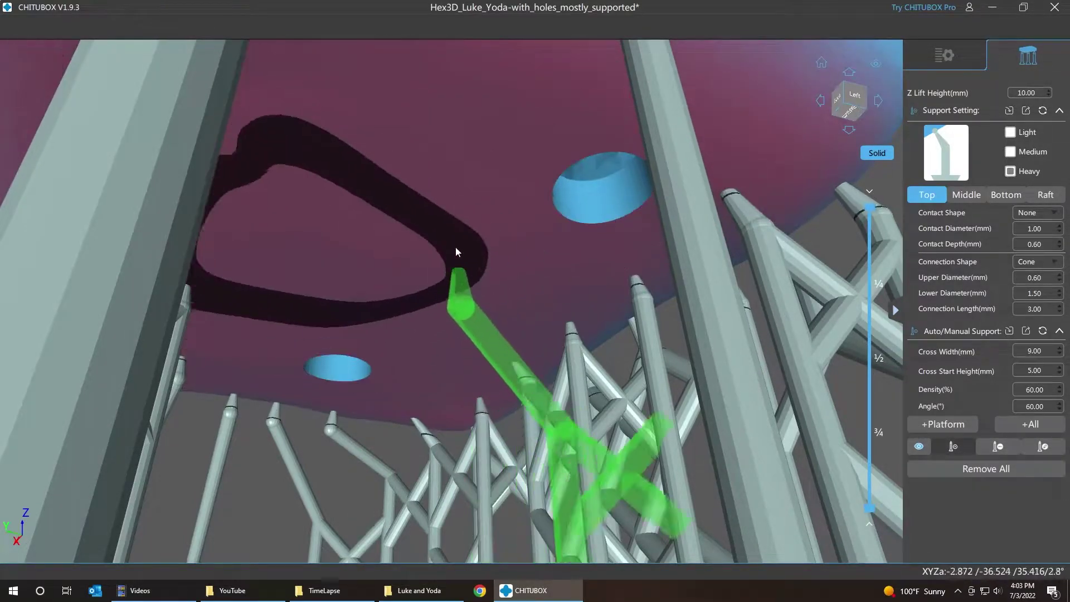
Step: Place a heavy support on the cleared underside and move its pillar away from the contact point, past the smaller hole
left_click(1010, 171)
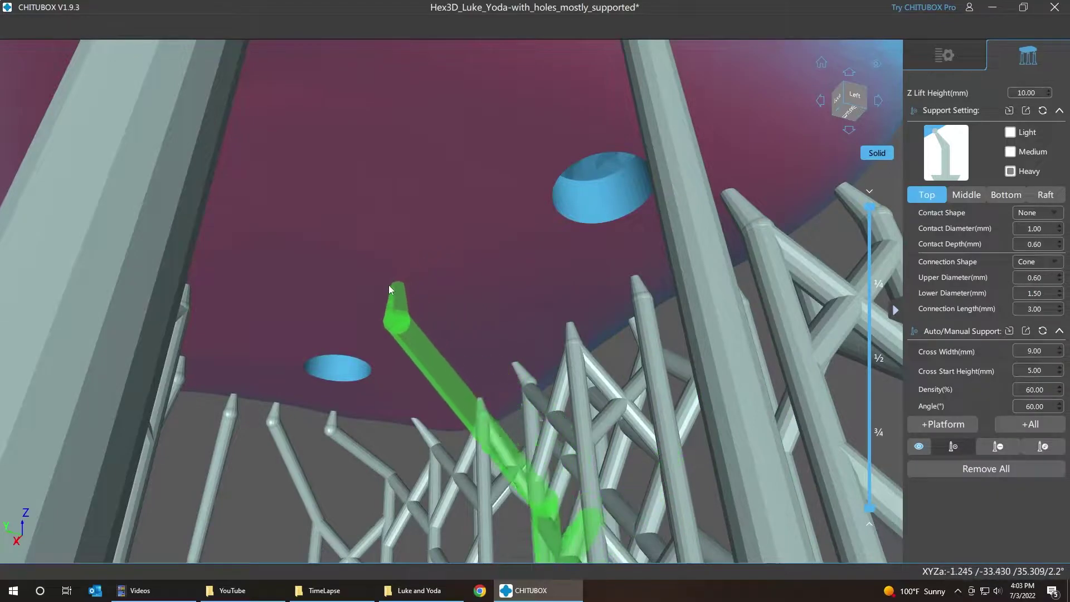
mouse_move(377, 282)
right_mouse_down()
mouse_move(385, 330)
mouse_move(376, 291)
right_mouse_up()
scroll(377, 291, "up", 2)
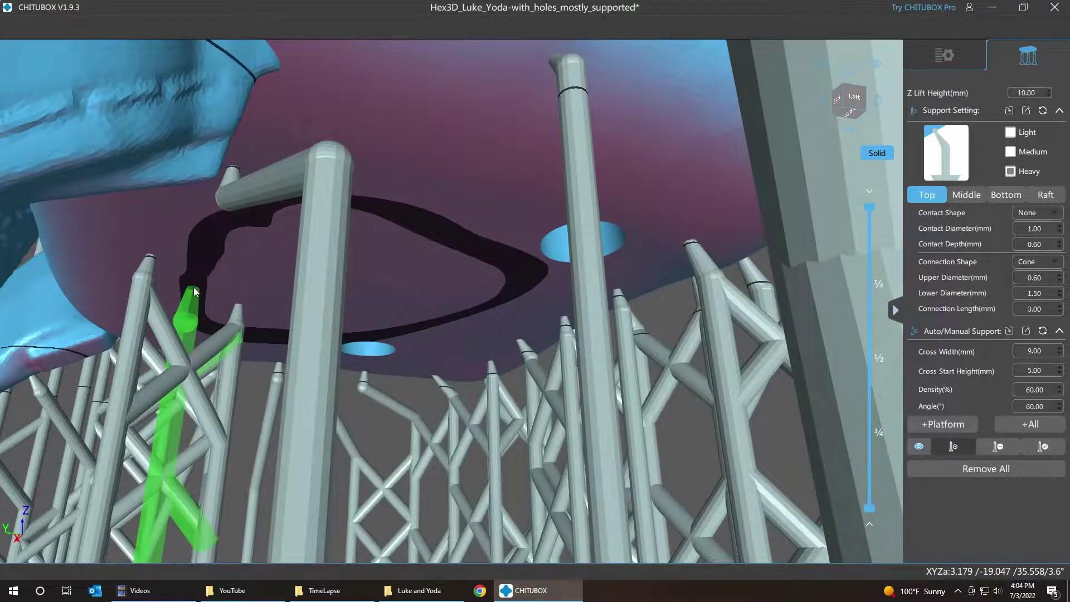
left_click(193, 289)
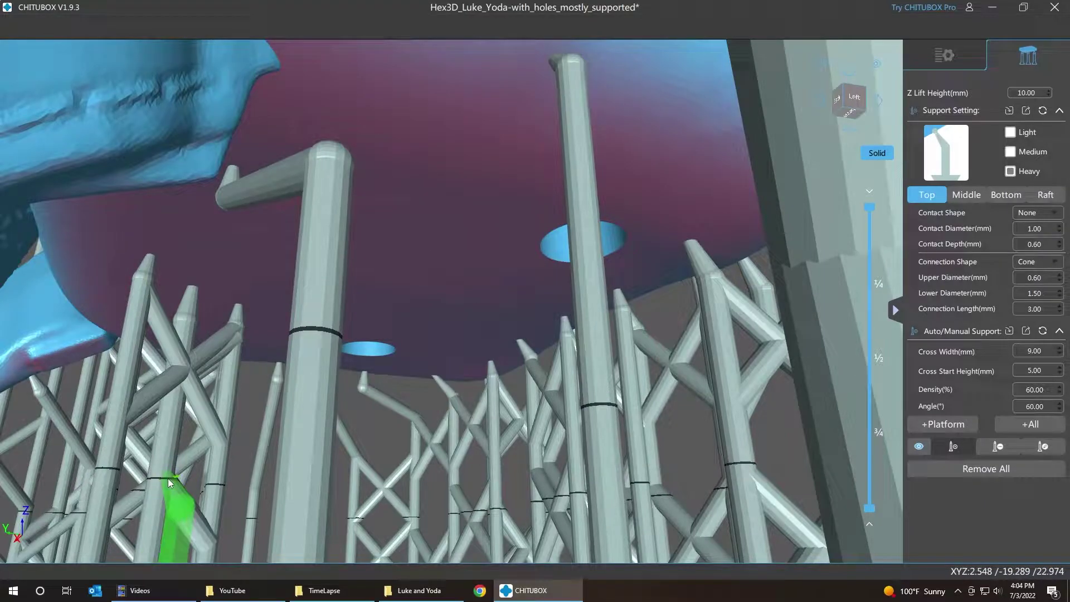
right_click_drag(269, 396, 276, 383)
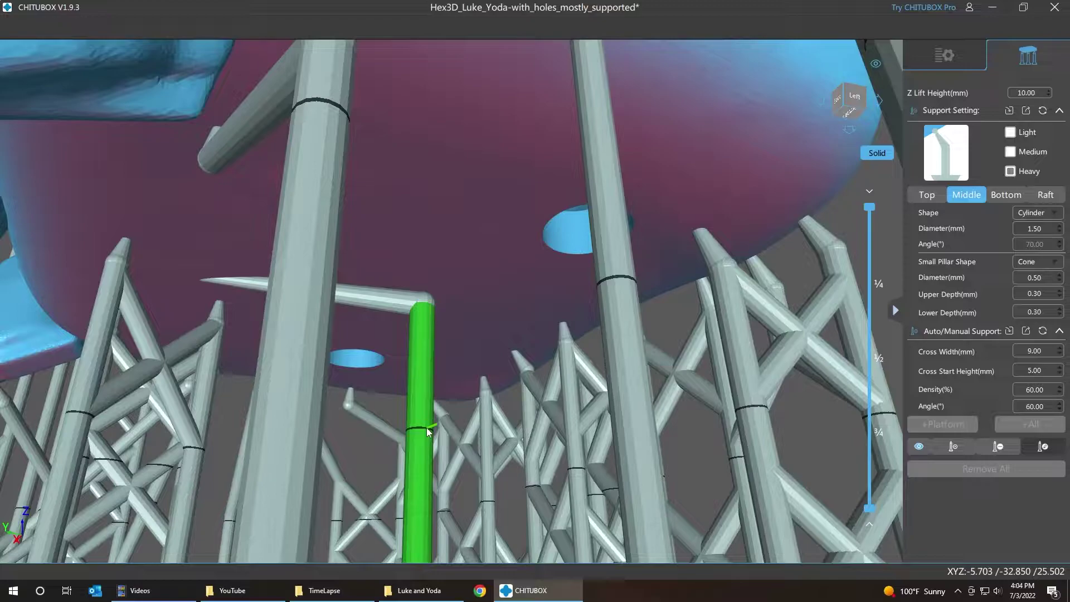
left_click(426, 427)
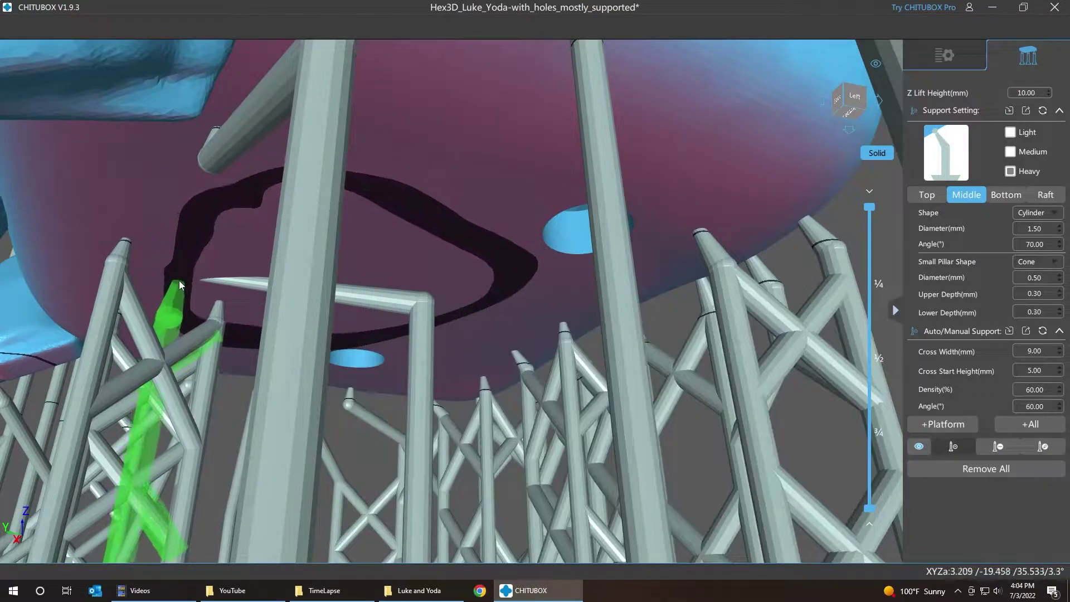
Step: Add three more heavy supports close to the same contact point, moving each pillar to its own spot between the two holes
left_click(180, 281)
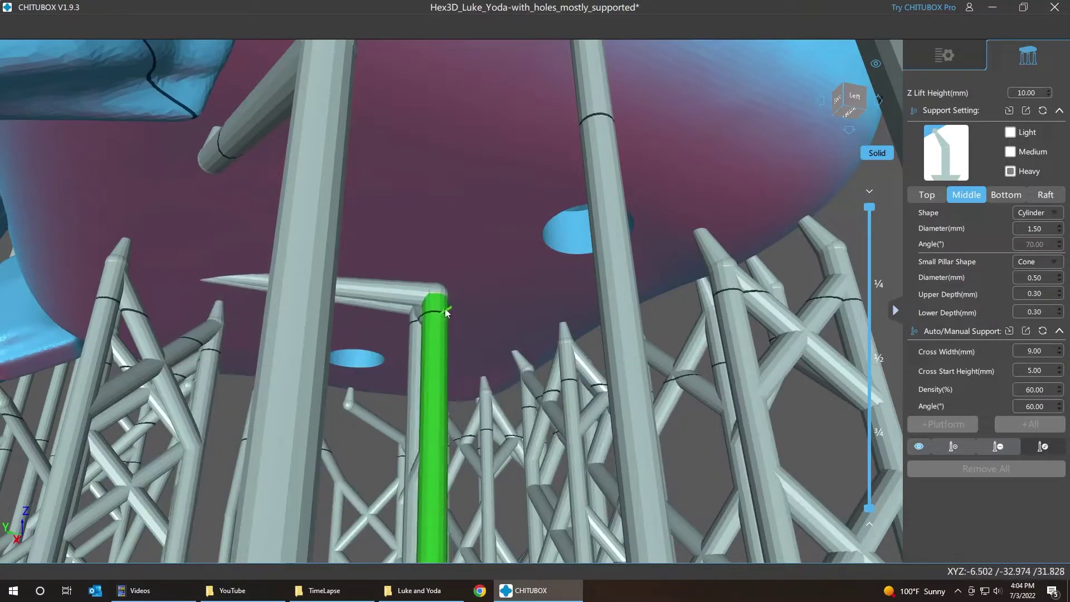
left_click(474, 302)
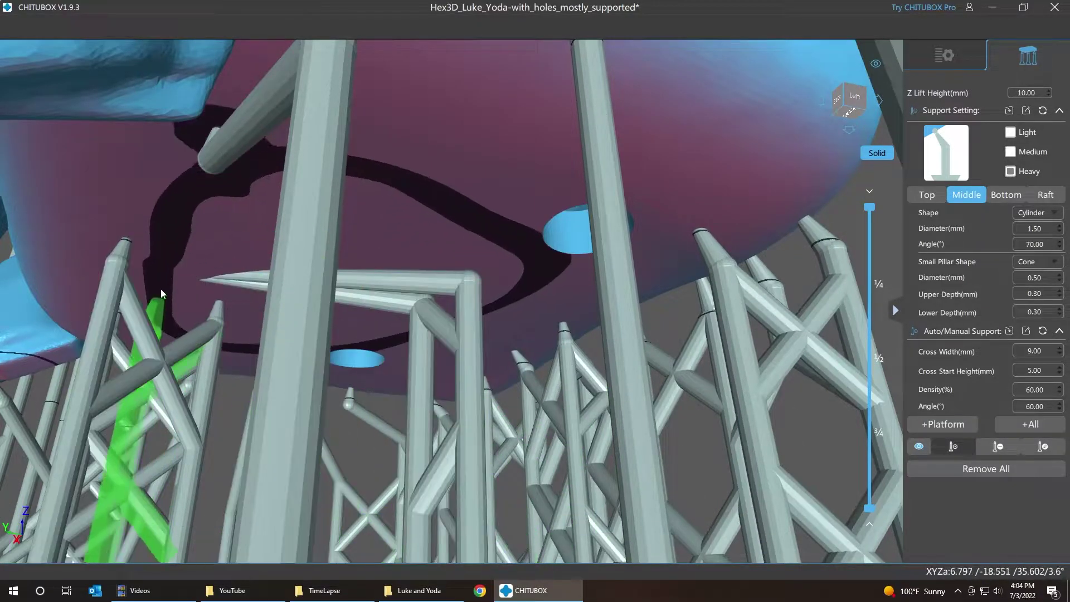
left_click(167, 289)
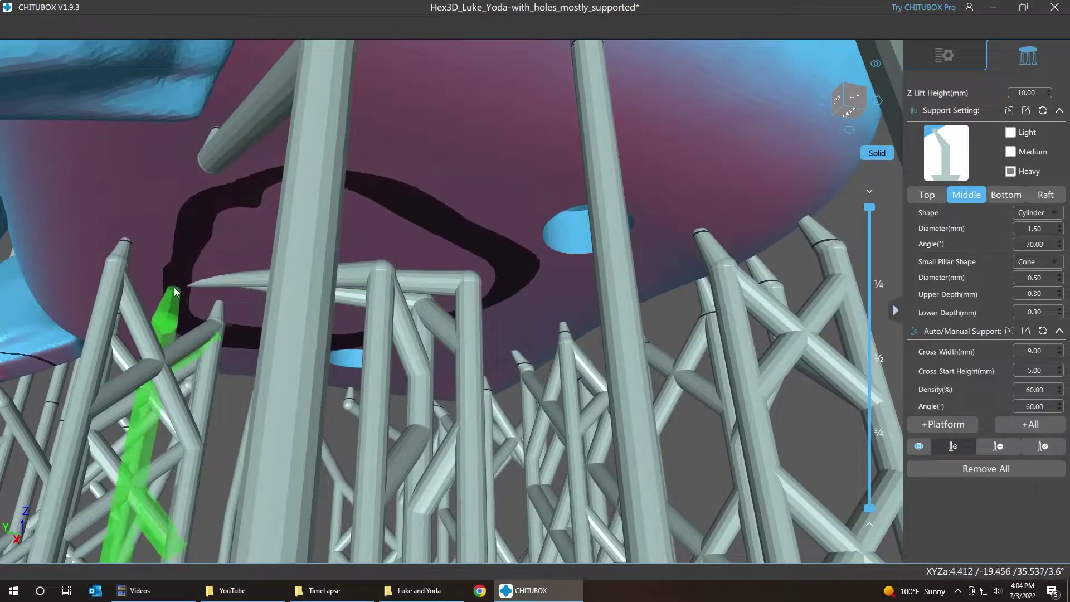
left_click(174, 289)
left_click_drag(145, 421, 412, 339)
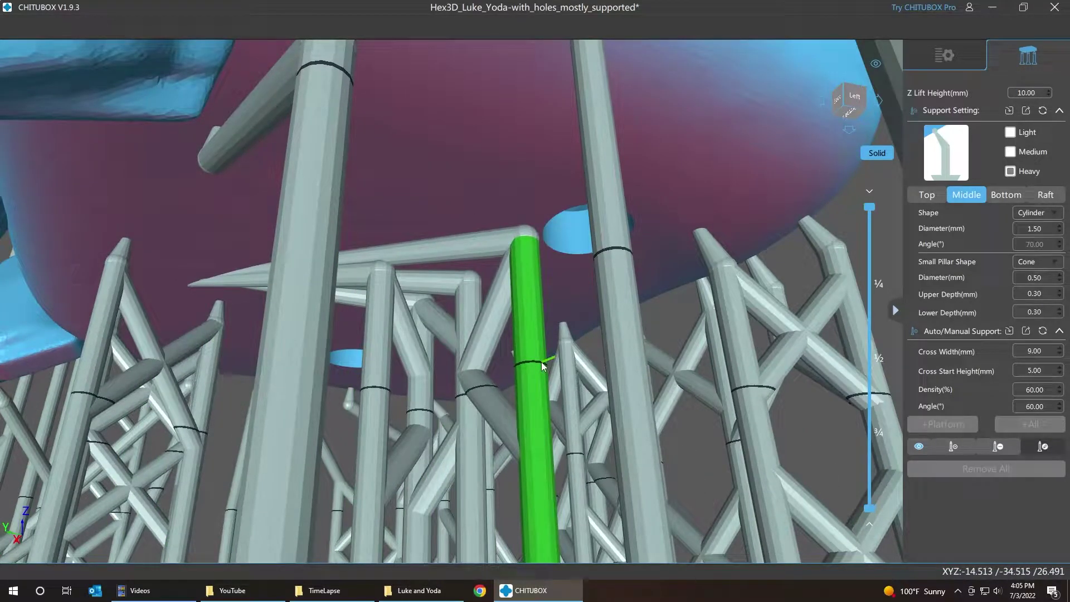
left_click(541, 363)
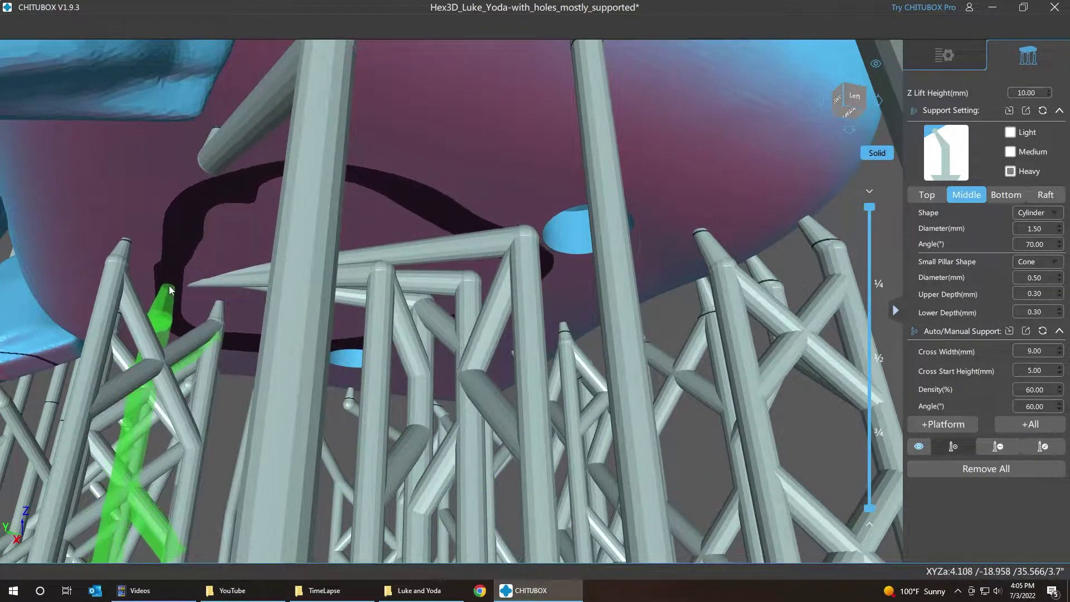
Step: Try adding another heavy support next to the shared contact point and start editing its pillar
left_click(169, 285)
left_click(179, 269)
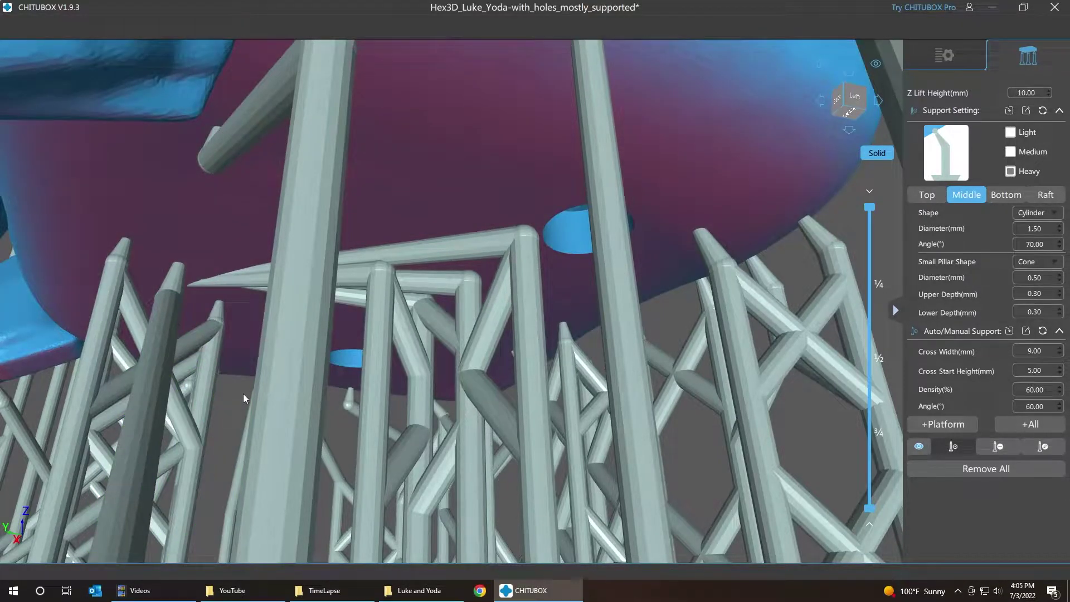
key("e")
mouse_move(242, 421)
right_mouse_down()
mouse_move(247, 447)
mouse_move(258, 433)
mouse_move(255, 424)
mouse_move(238, 442)
right_mouse_up()
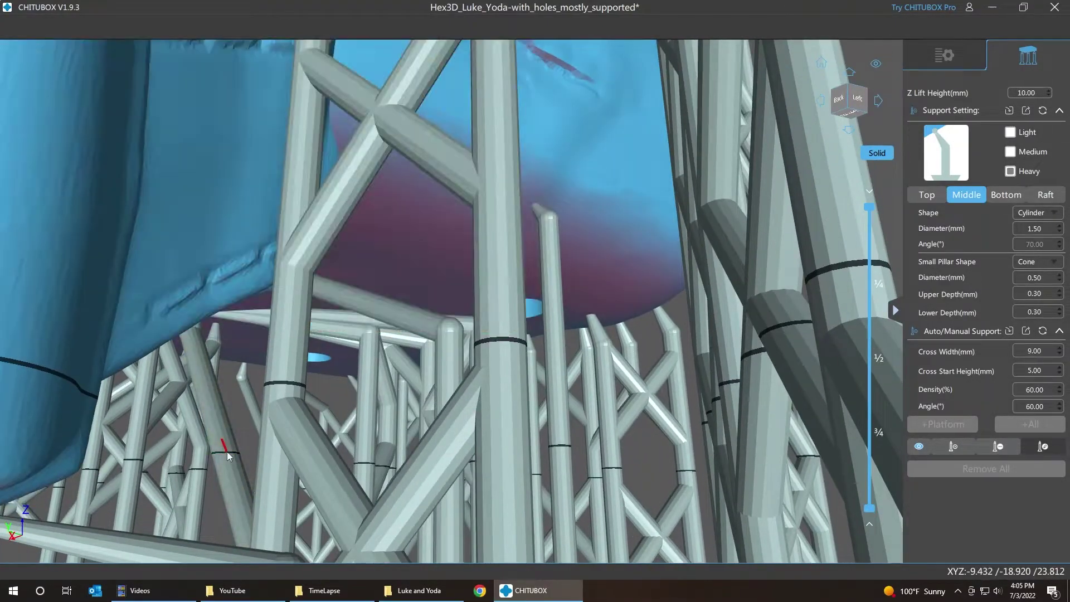
Step: Delete the newly added slanted support, using undo once before removing it again
left_click(228, 455)
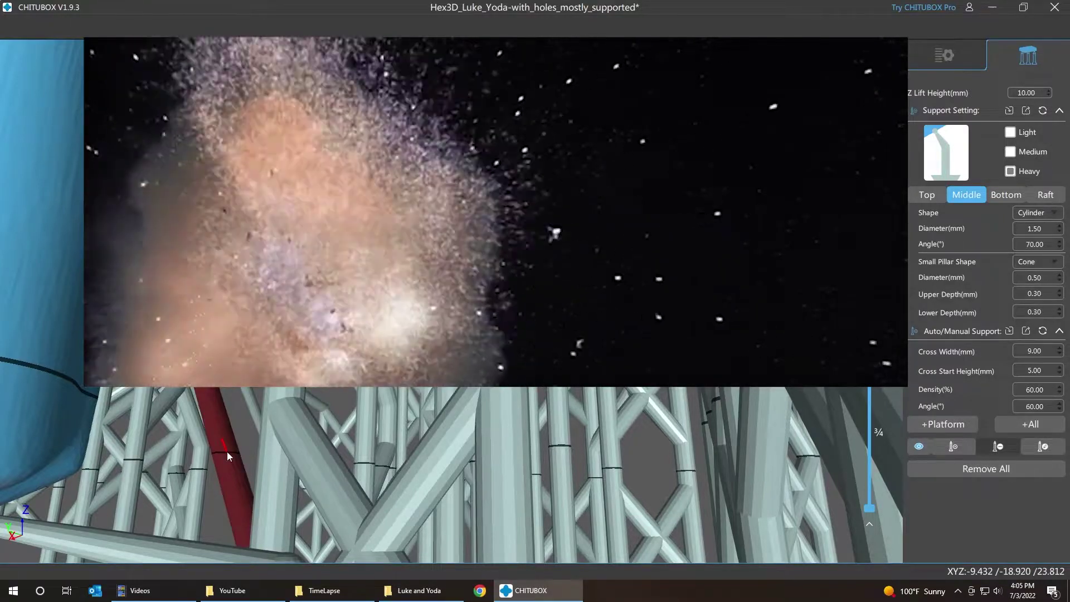
key("ctrl+z")
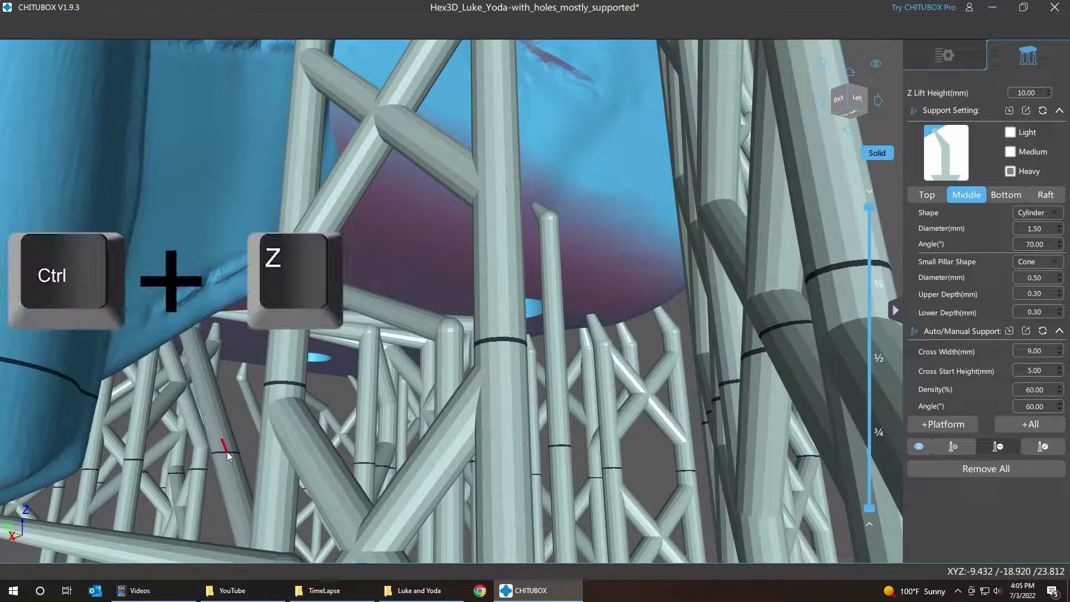
left_click(226, 451)
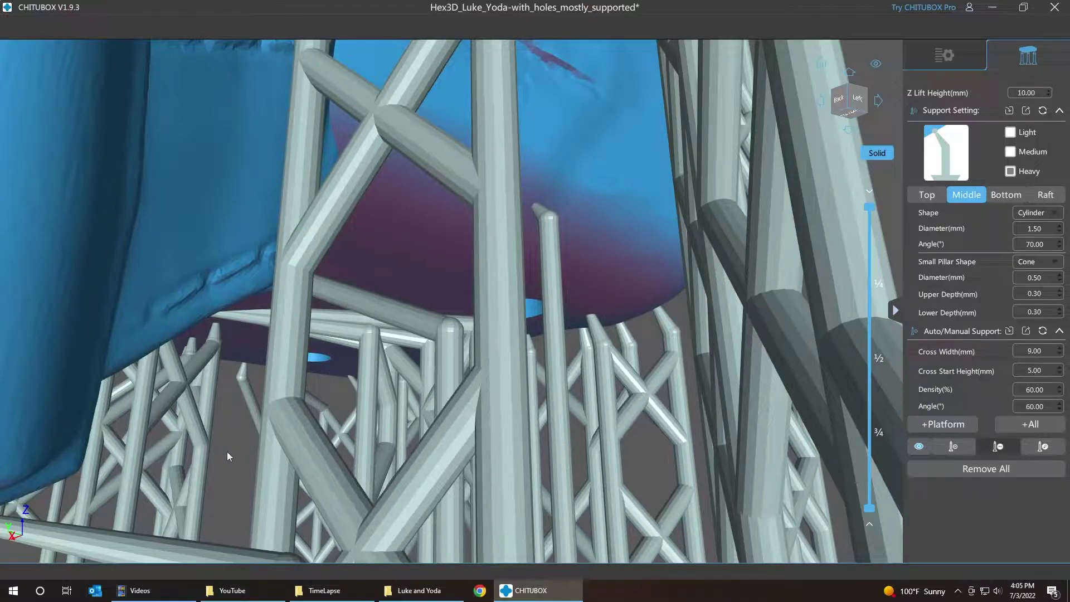
right_click_drag(227, 452, 205, 449)
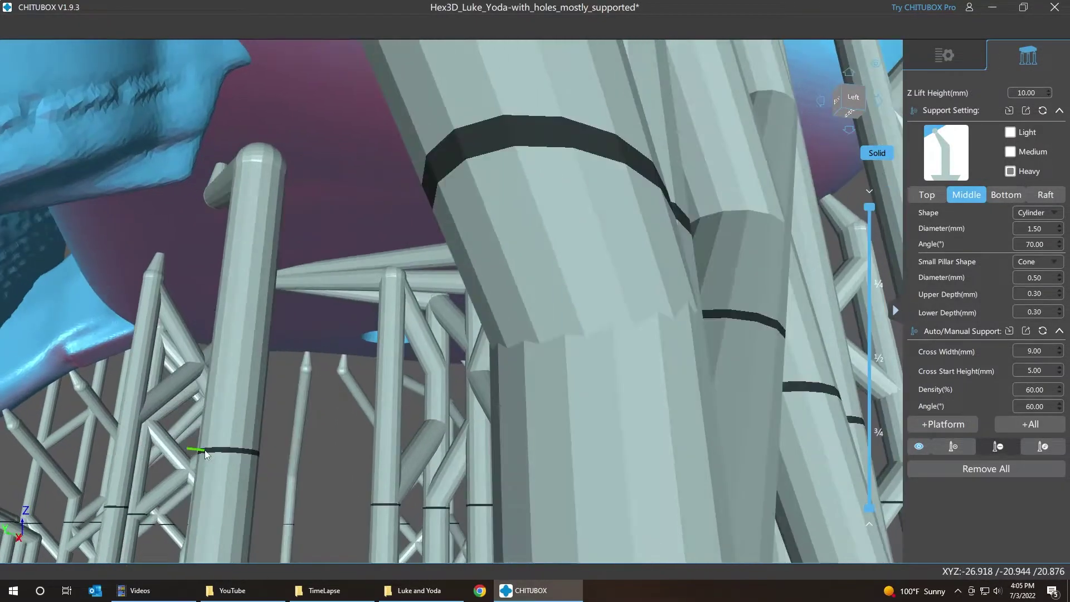
scroll(206, 450, "down", 3)
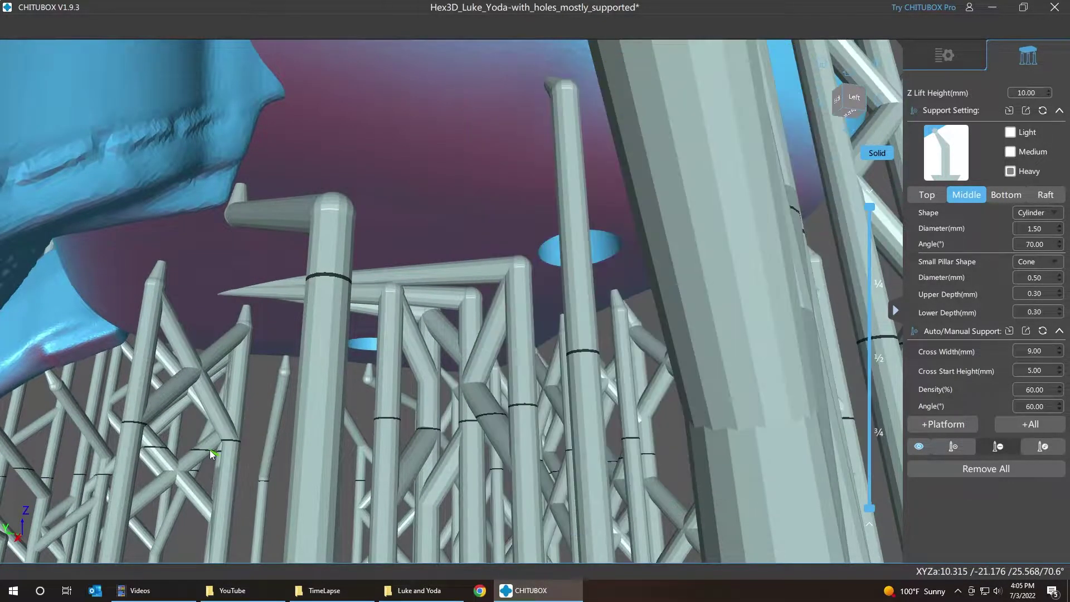
Step: Add further heavy supports at the shared contact point and move each new pillar to a free spot between the two holes
key("a")
left_click(195, 296)
key("e")
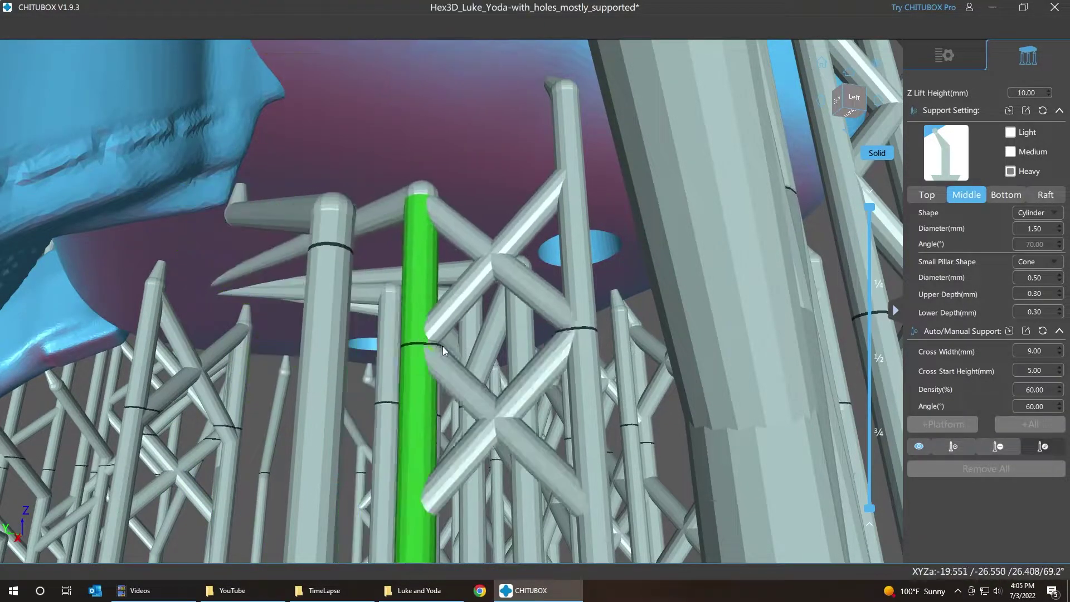
left_click_drag(444, 351, 462, 365)
key("a")
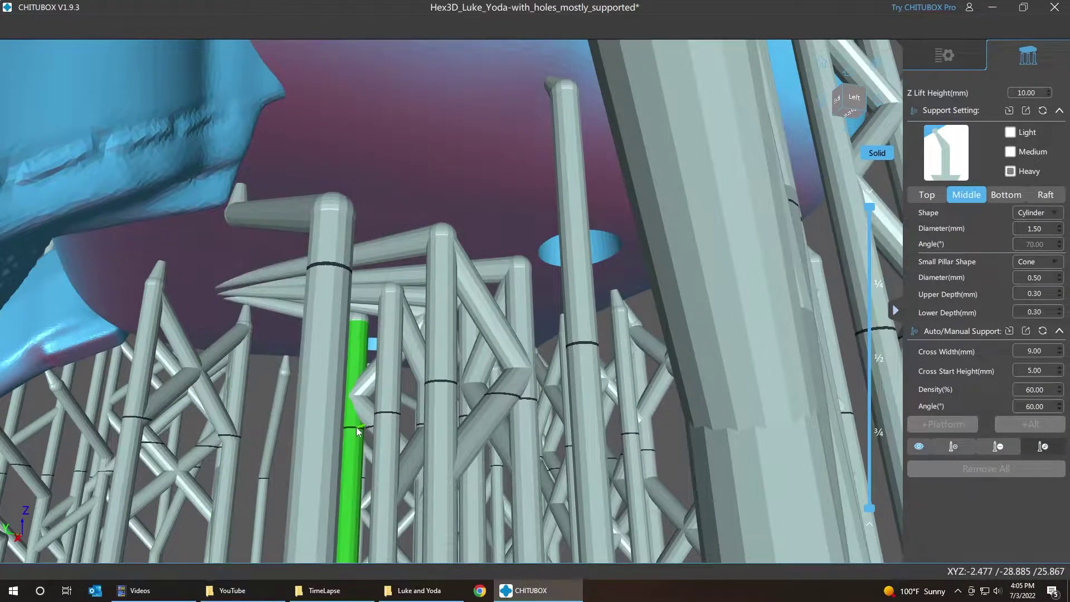
left_click(208, 309)
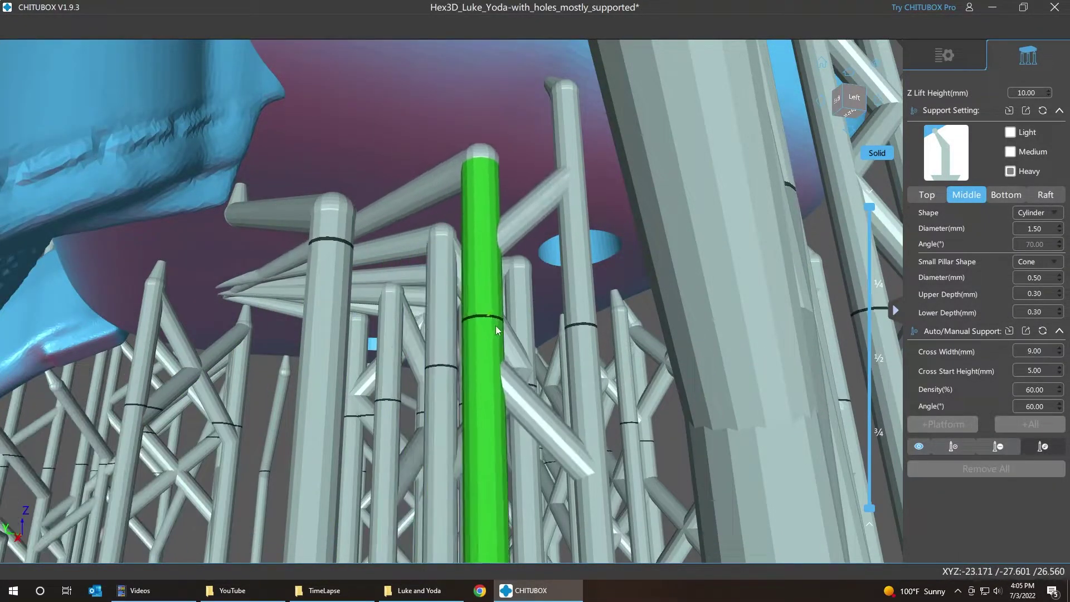
left_click_drag(496, 326, 501, 338)
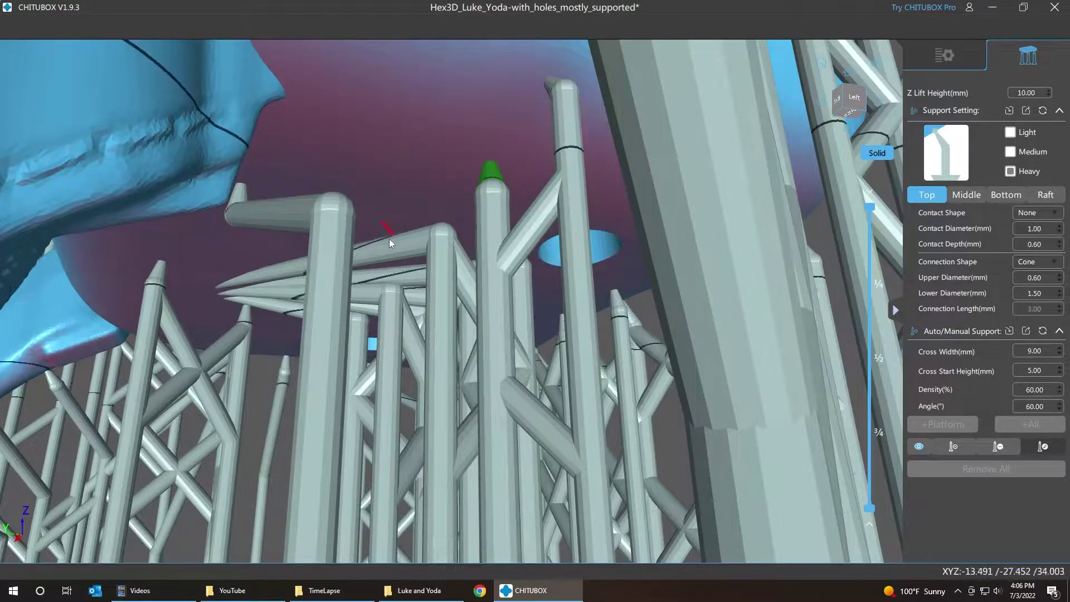
Step: Move the upper contact tips of the slanted supports off the shared point so each one sits above its own pillar
left_click_drag(389, 239, 439, 192)
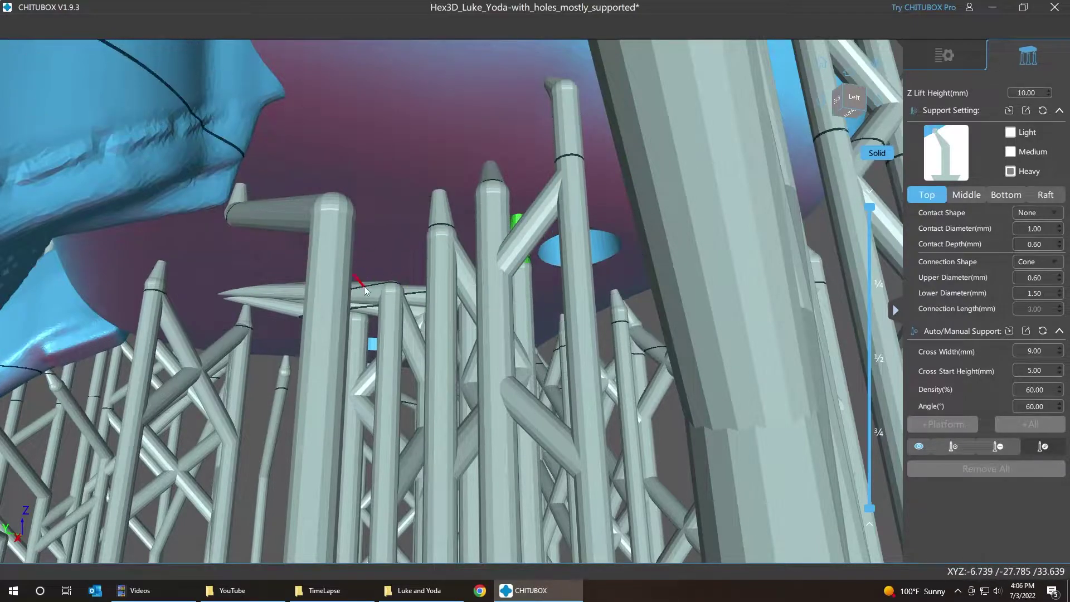
left_click_drag(364, 285, 392, 238)
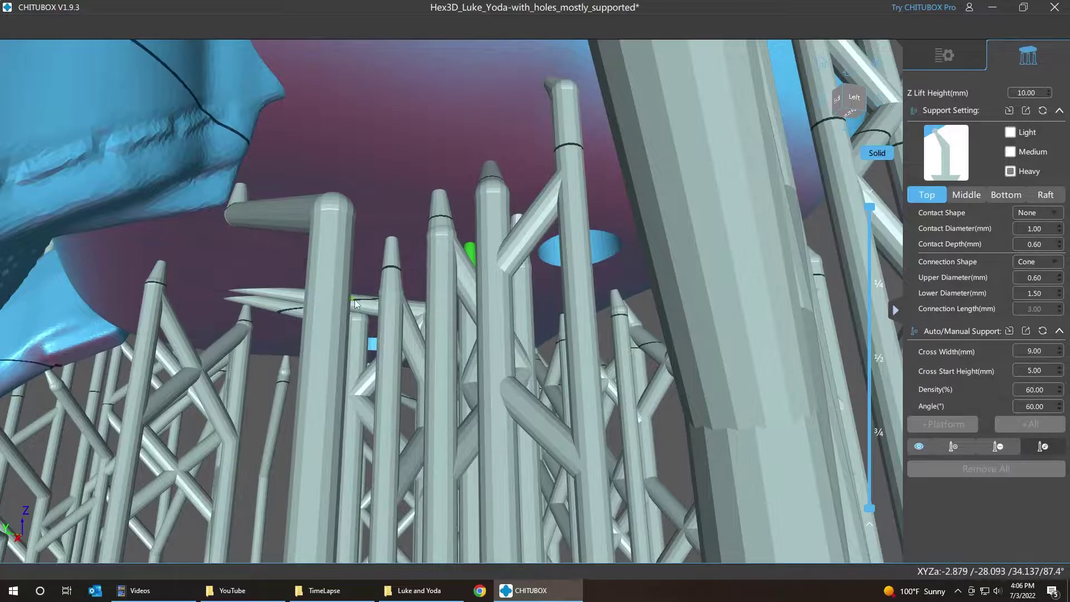
scroll(360, 299, "up", 5)
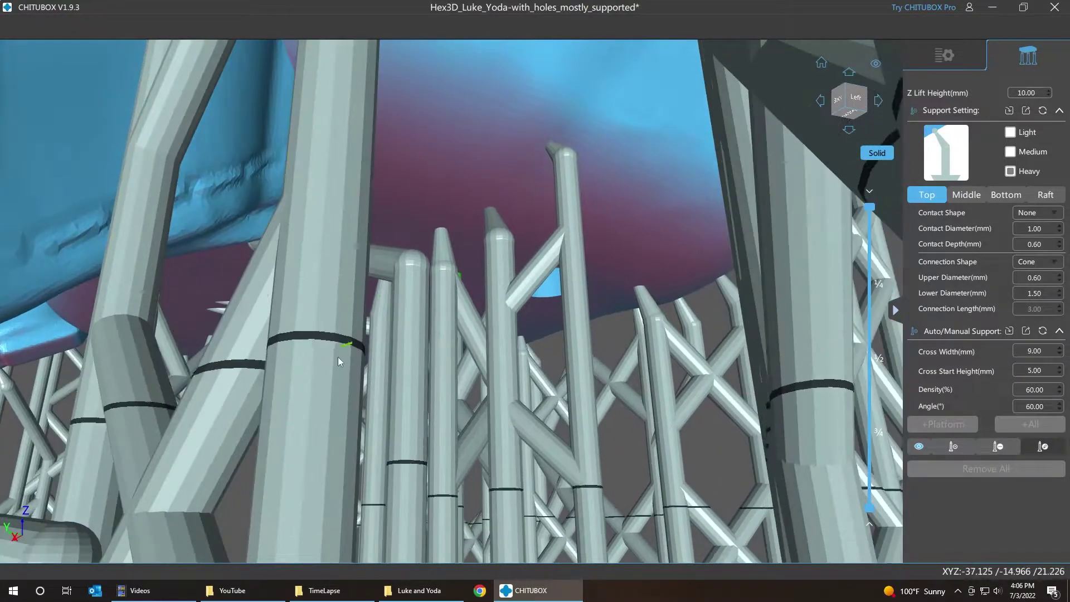
scroll(337, 356, "up", 5)
left_click_drag(268, 281, 466, 259)
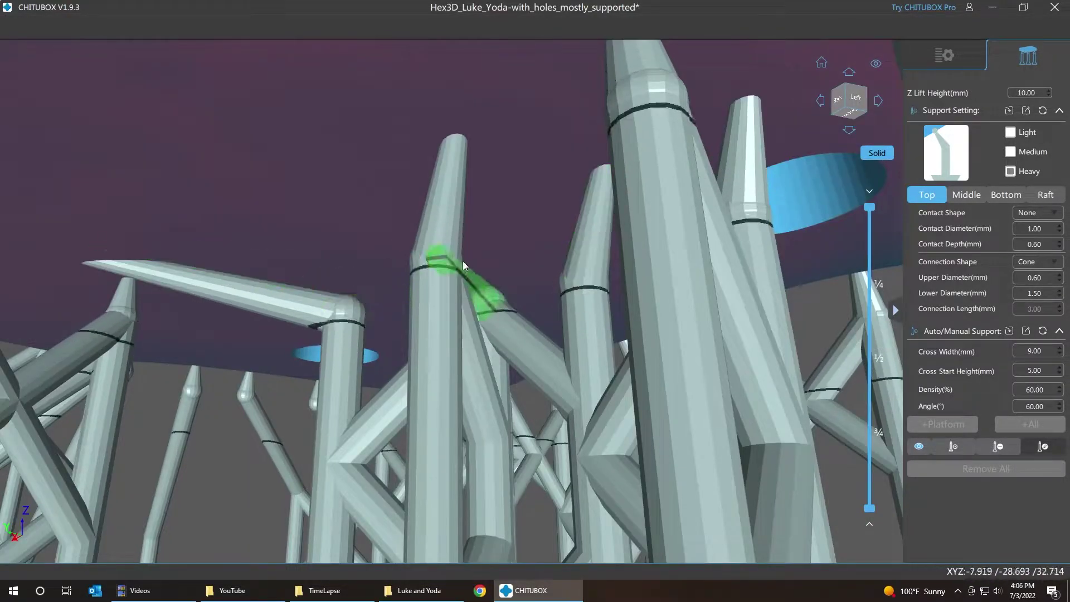
left_click(487, 260)
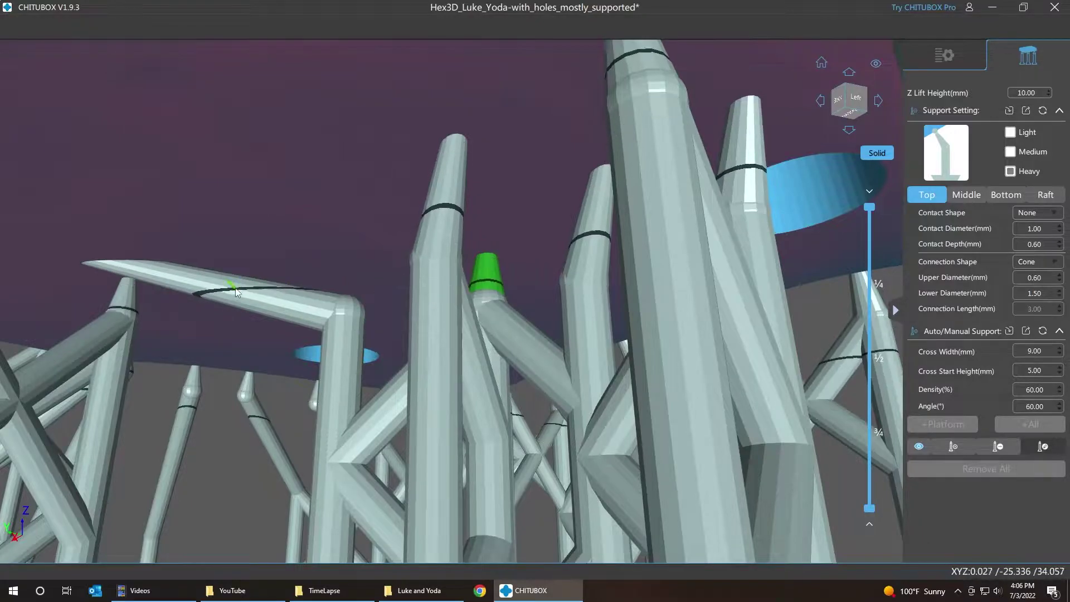
left_click_drag(236, 288, 352, 265)
Step: Separate the converging lower ends of the new supports by moving their tips toward their own pillars
right_click_drag(260, 503, 260, 536)
scroll(260, 536, "up", 2)
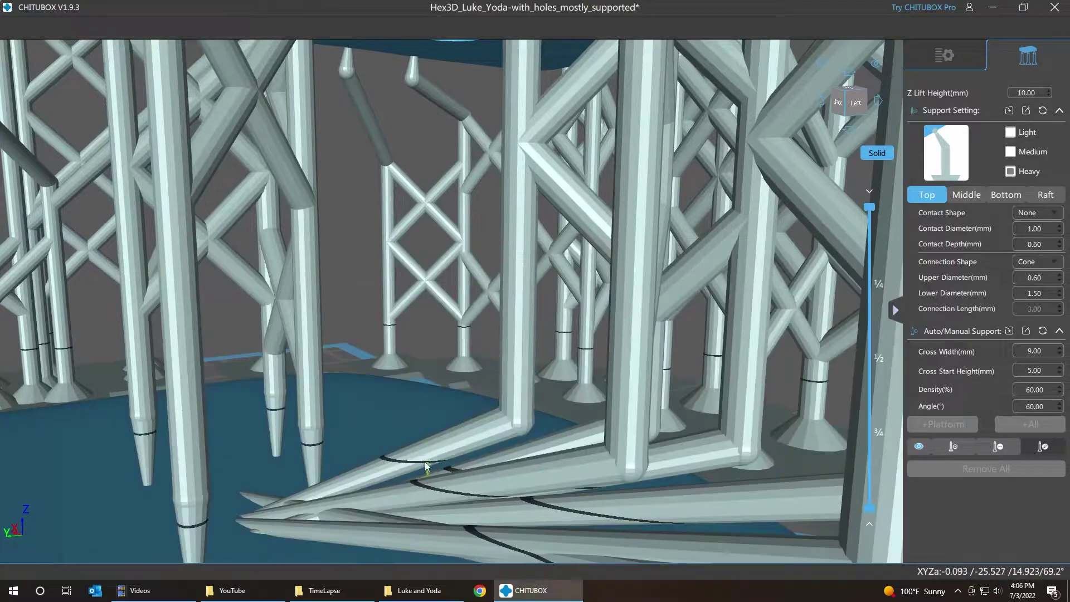
left_click(505, 445)
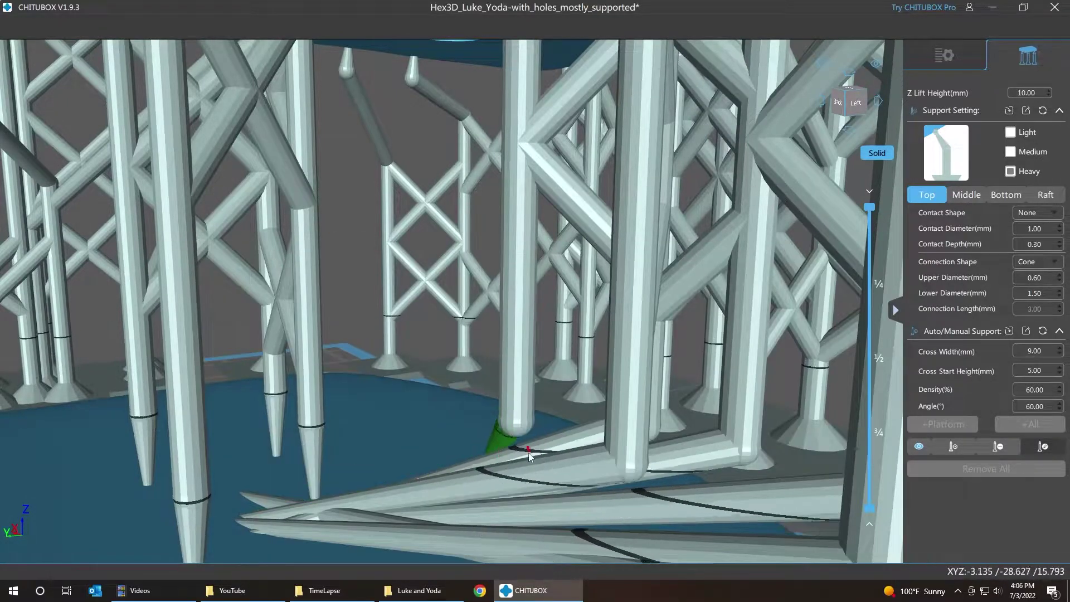
left_click_drag(543, 446, 586, 443)
mouse_move(604, 468)
left_mouse_down()
mouse_move(697, 487)
mouse_move(714, 527)
left_mouse_up()
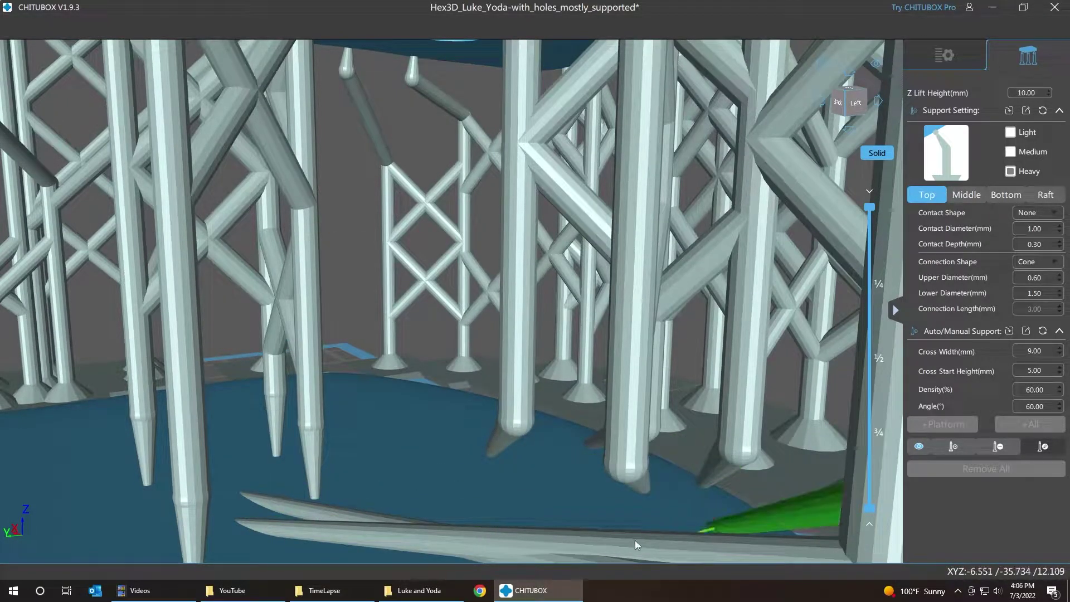
left_click_drag(615, 540, 707, 550)
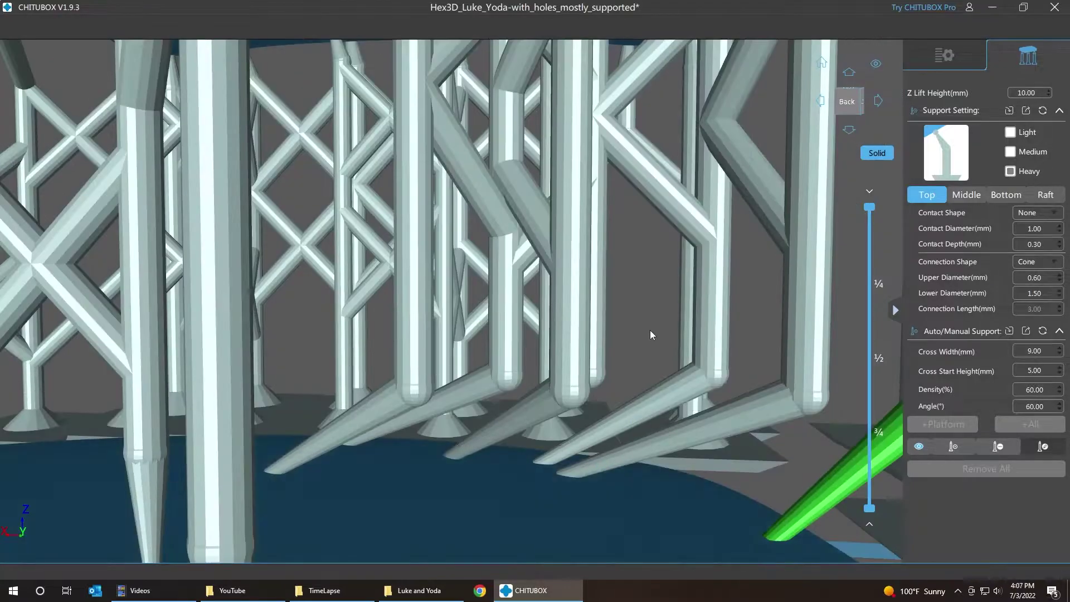
Step: Align the lower tips of the two central supports on the base vertically under their pillars, working from the front
right_click_drag(649, 320, 550, 318)
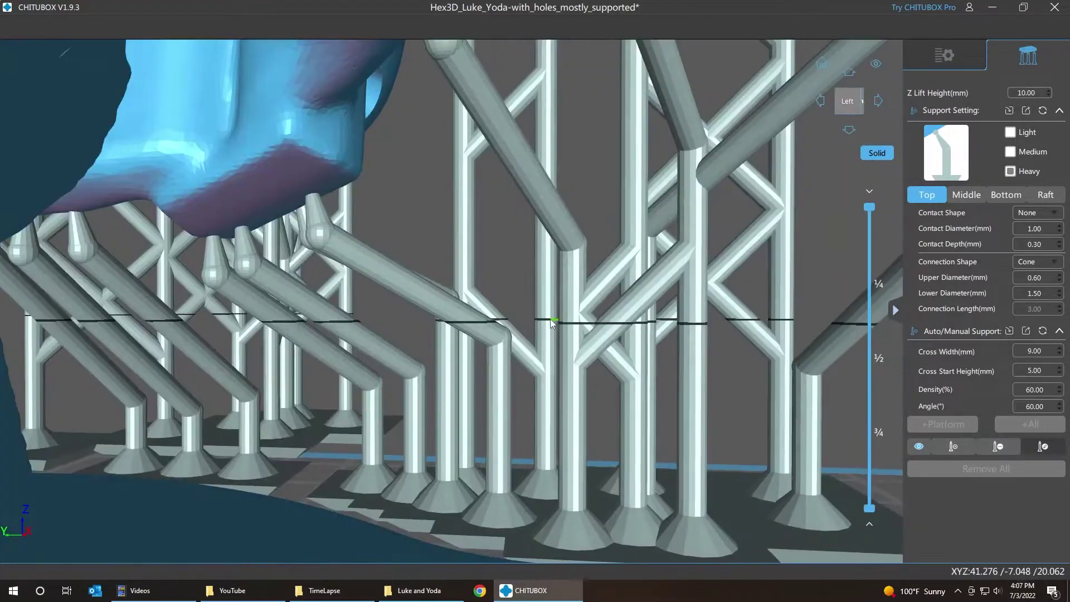
scroll(534, 323, "down", 6)
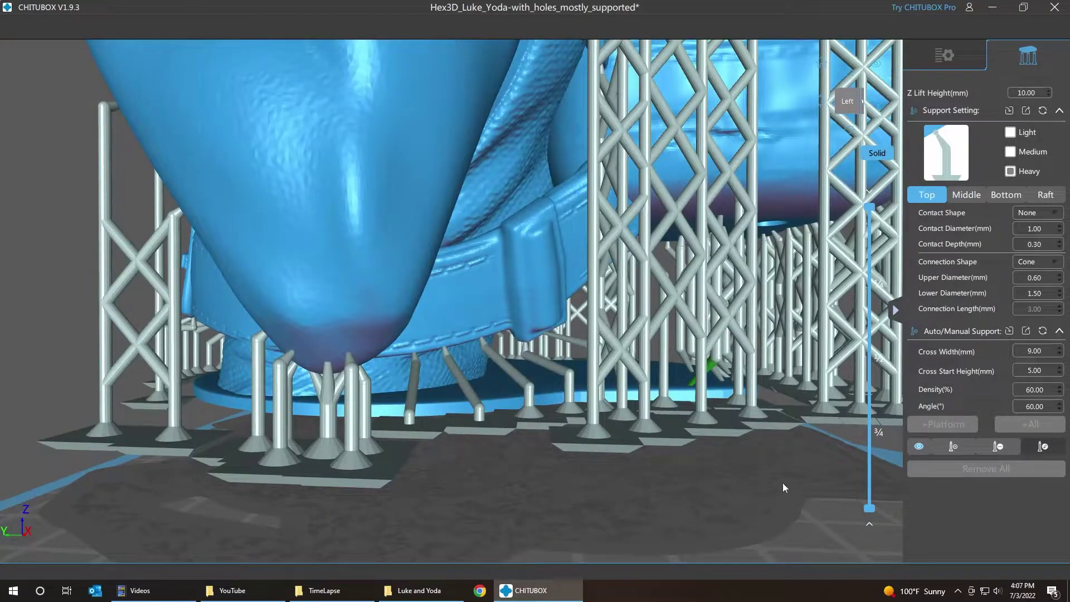
left_click_drag(784, 489, 434, 537)
right_click_drag(701, 287, 663, 291)
left_click_drag(543, 550, 471, 398)
scroll(417, 436, "up", 5)
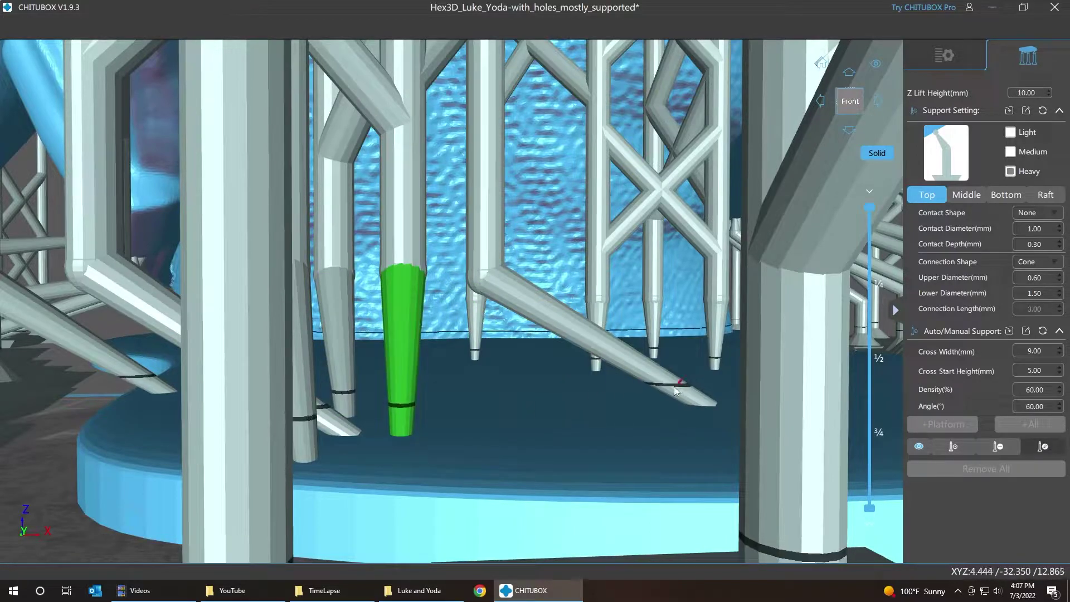
left_click(402, 432)
left_click_drag(483, 393, 483, 394)
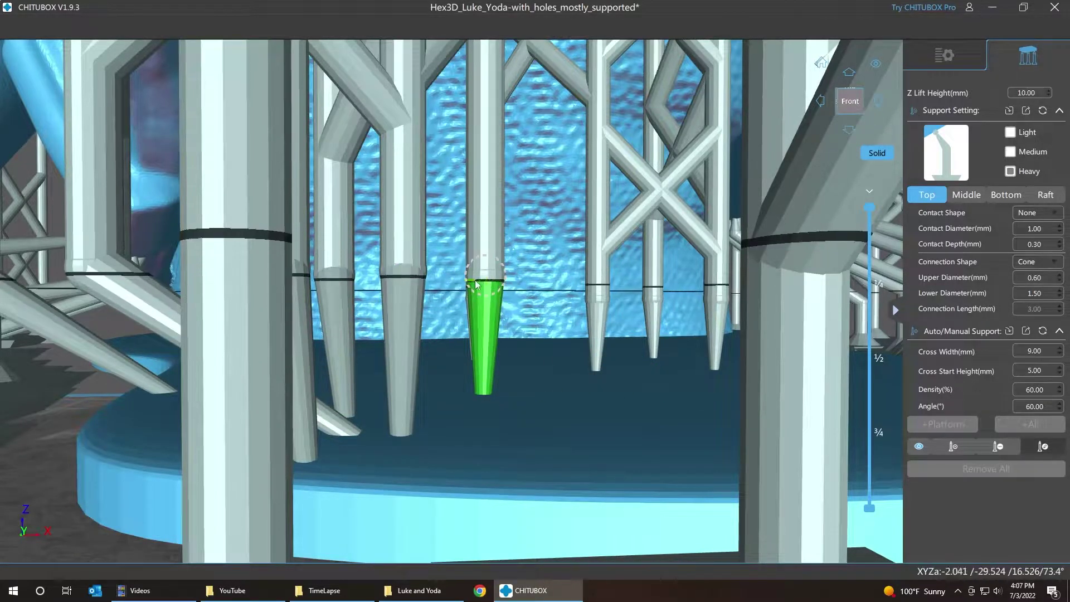
left_click_drag(400, 430, 402, 427)
left_click(403, 427)
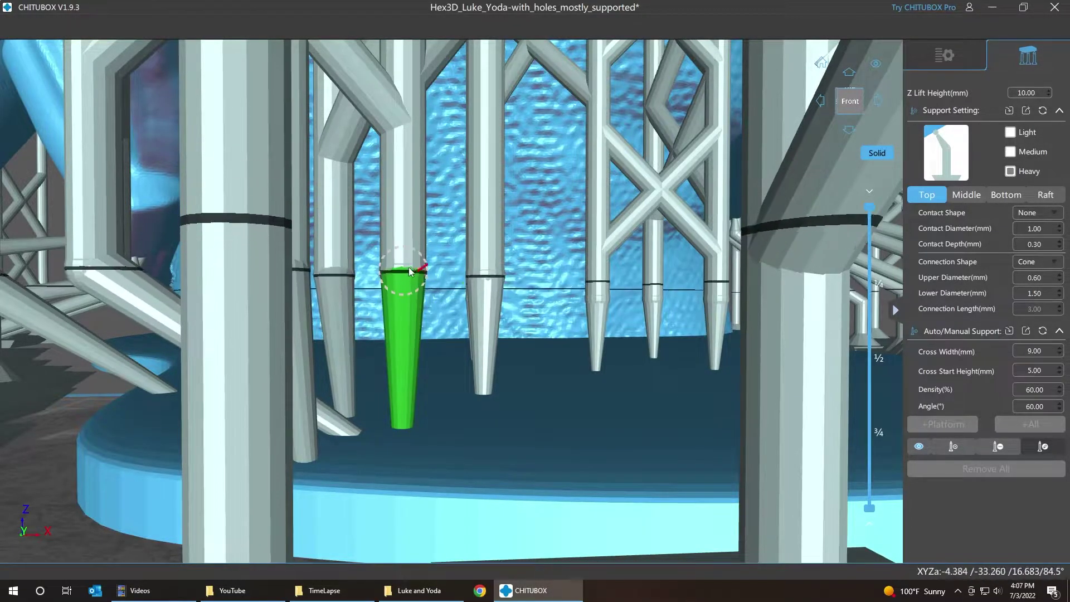
Step: Fine-tune the central support's lower tip and straighten the neighbouring lower tips that still slant across the base
scroll(474, 416, "up", 10)
right_click_drag(485, 415, 470, 419)
left_click_drag(400, 395, 393, 427)
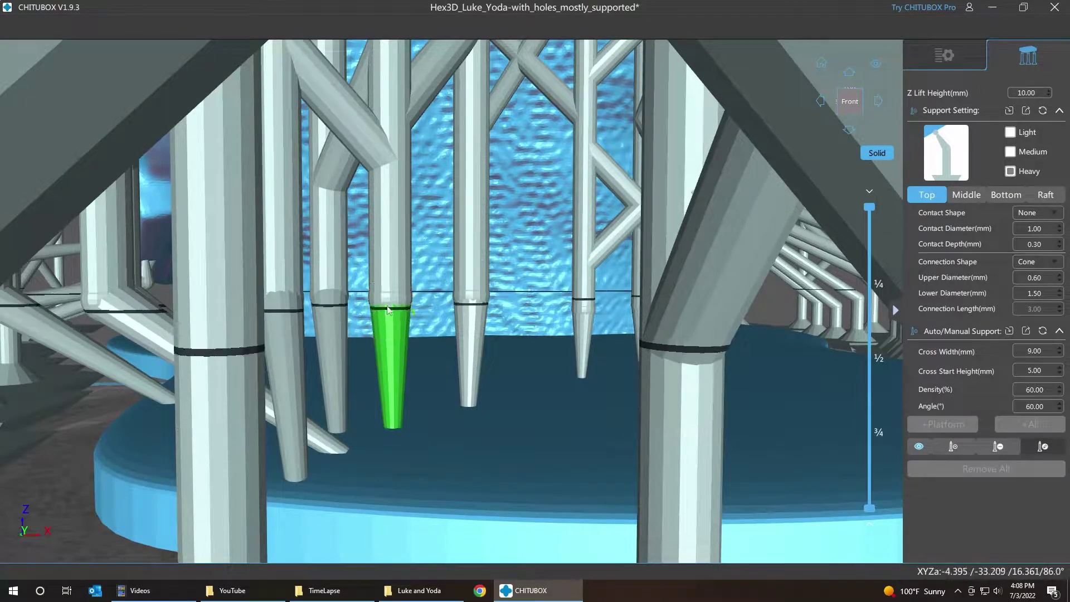
mouse_move(457, 423)
right_mouse_down()
mouse_move(474, 426)
mouse_move(460, 419)
right_mouse_up()
left_click_drag(452, 382, 412, 435)
left_click_drag(257, 393, 220, 450)
Step: Clip the model from above at 35.251 mm and move the crowded pillars further inward over the base, adjusting their lower tips
right_click_drag(349, 387, 540, 301)
left_click_drag(869, 207, 869, 445)
scroll(783, 204, "down", 3)
right_click_drag(724, 251, 783, 204)
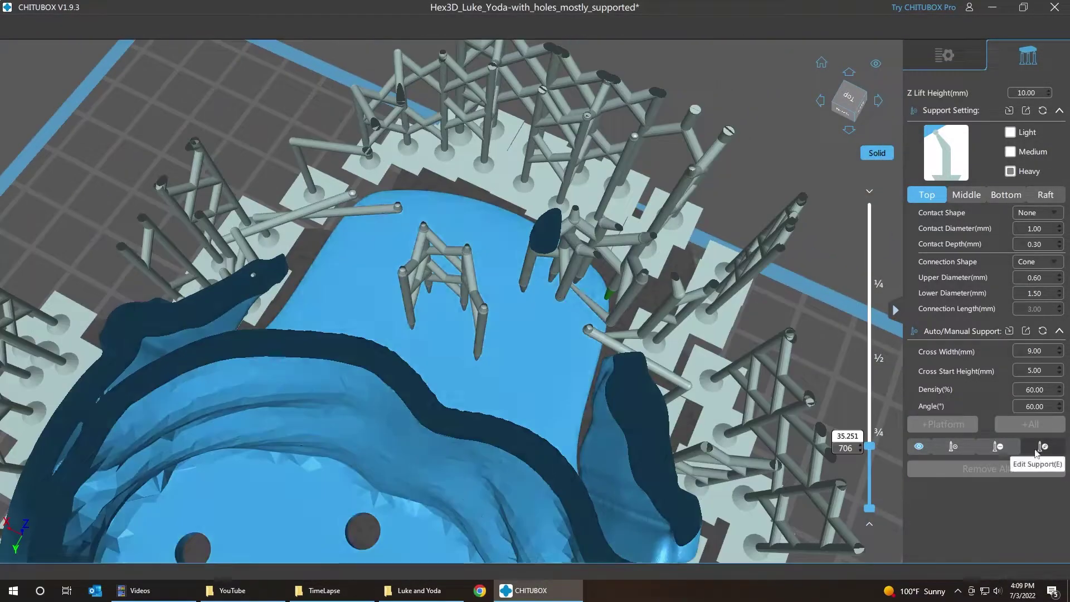
left_click(998, 446)
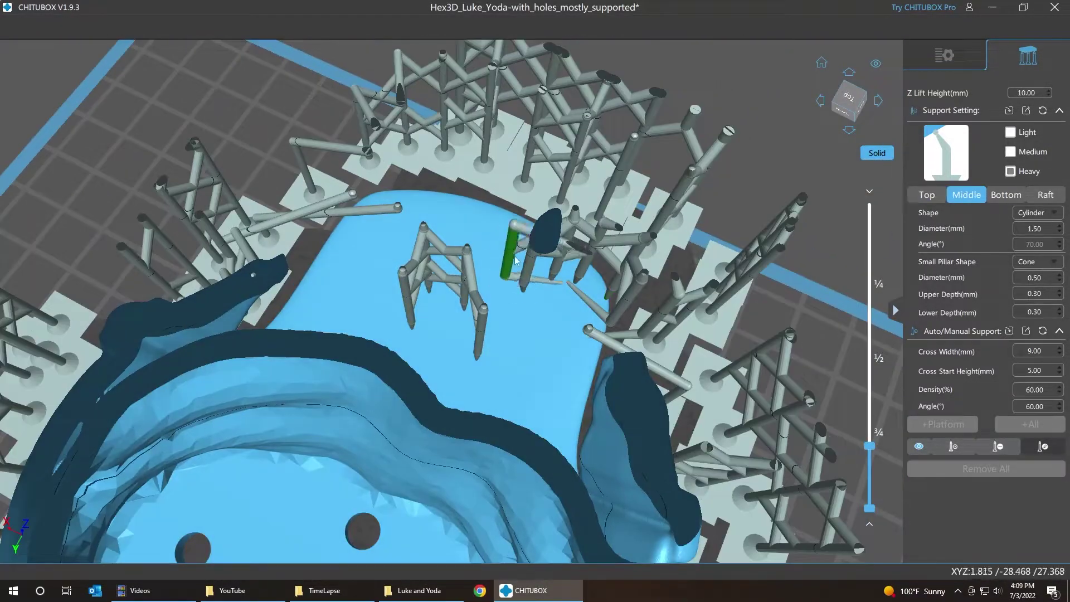
left_click_drag(628, 298, 518, 315)
left_click_drag(629, 263, 501, 251)
left_click_drag(657, 307, 574, 312)
left_click(577, 335)
Step: Clip away the lowest layers and move the upper contact tips of two supports toward their relocated pillars
scroll(543, 339, "up", 3)
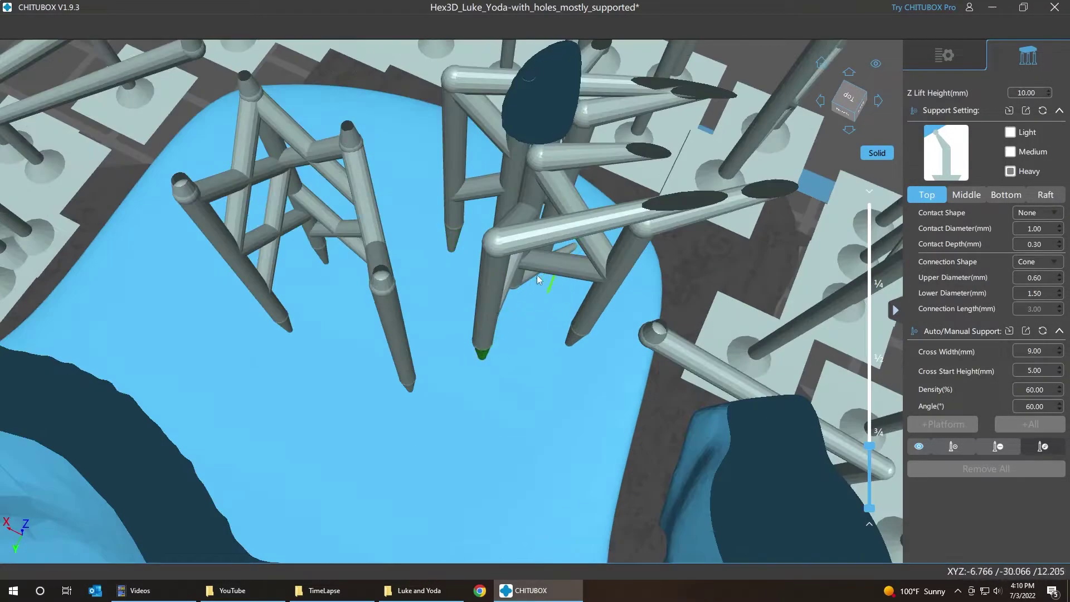
right_click_drag(524, 312, 184, 205)
right_click_drag(220, 298, 477, 106)
left_click_drag(869, 507, 868, 478)
scroll(478, 105, "down", 5)
right_click_drag(478, 105, 602, 349)
scroll(443, 170, "up", 5)
left_click(368, 255)
left_click_drag(369, 256, 435, 215)
left_click(347, 234)
left_click_drag(348, 233, 450, 277)
Step: Examine the finished supports around the holes under the bust from the side and from below
scroll(450, 276, "down", 4)
right_click_drag(451, 276, 593, 166)
scroll(474, 212, "up", 3)
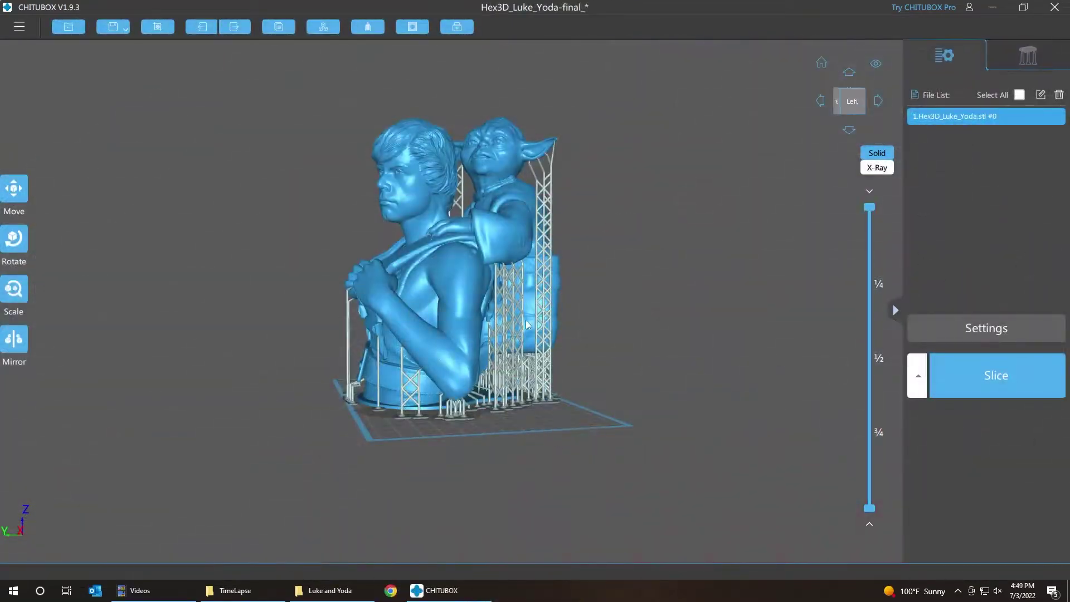
scroll(512, 365, "up", 3)
scroll(511, 365, "up", 8)
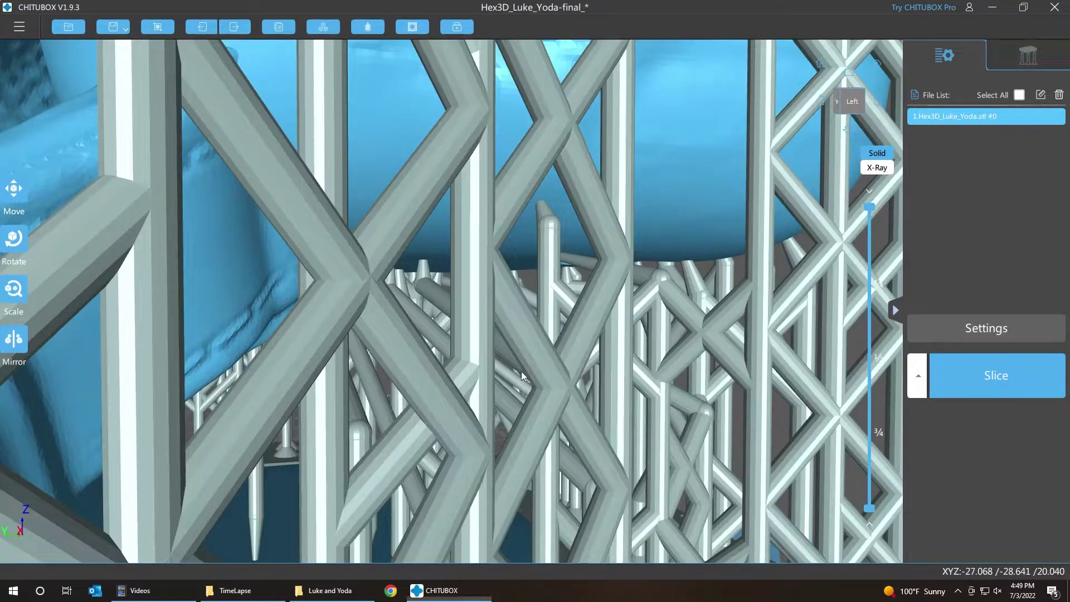
right_click_drag(521, 371, 525, 353)
middle_click_drag(525, 352, 475, 400)
scroll(474, 400, "up", 4)
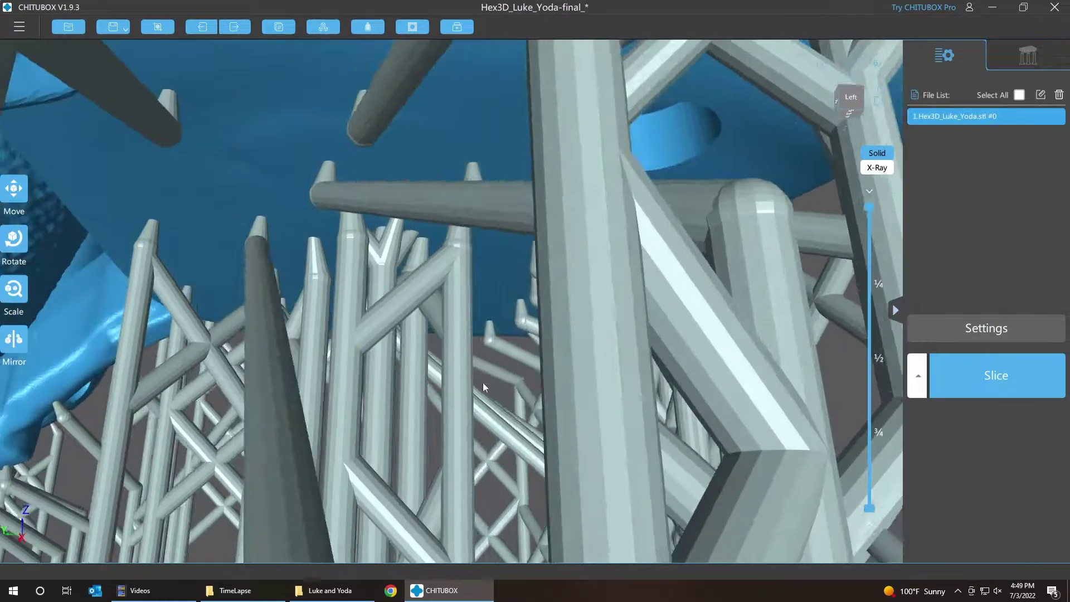
scroll(484, 385, "up", 10)
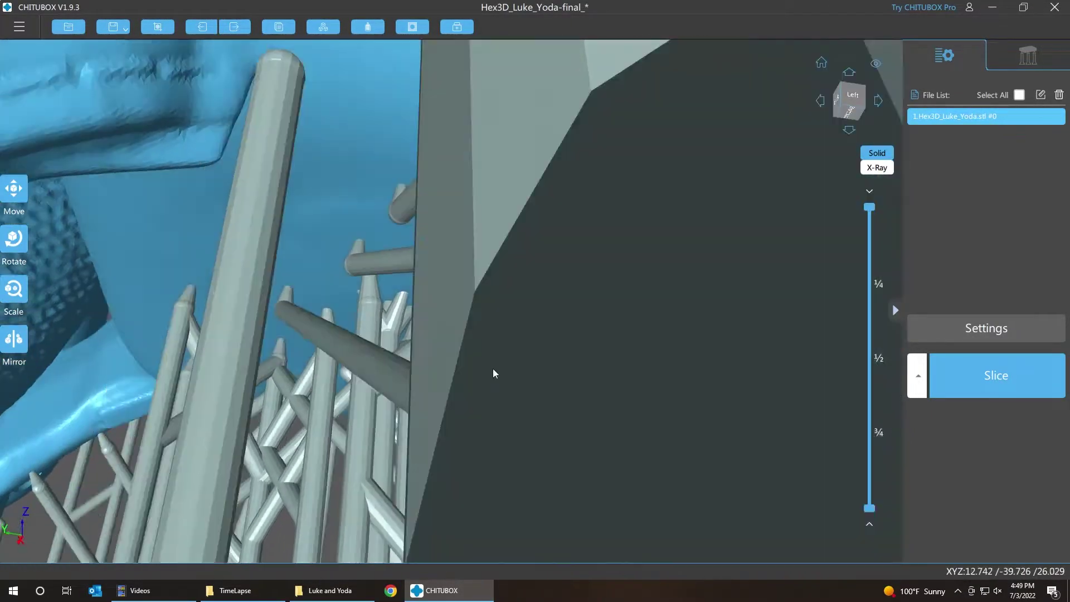
right_click_drag(493, 369, 489, 375)
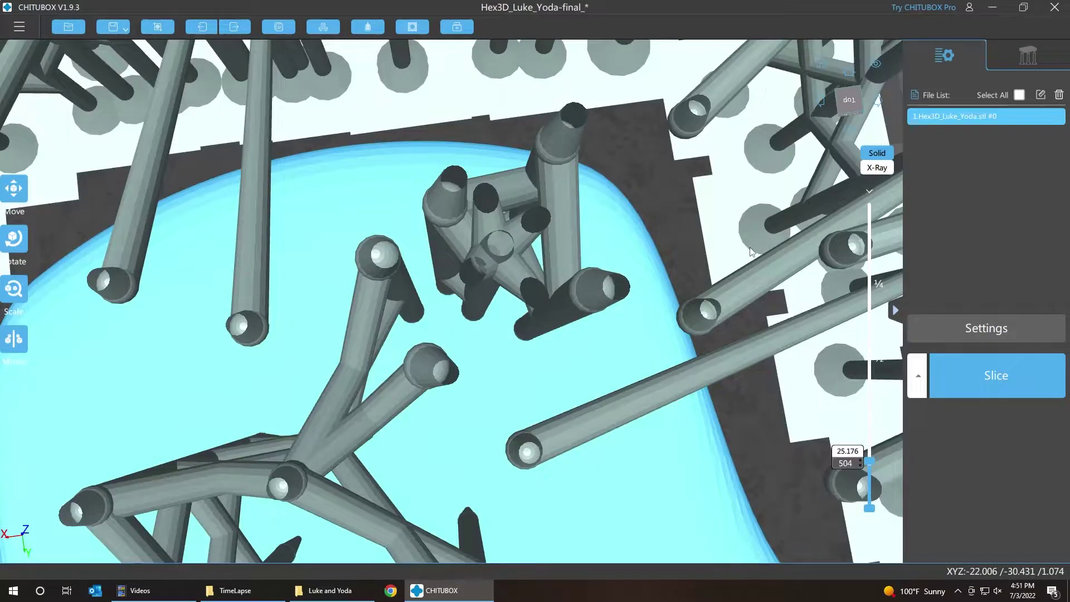
Step: Step from layer 504 up to 507 and back to 506 to examine where the model's underside first meets the supports
key("Up")
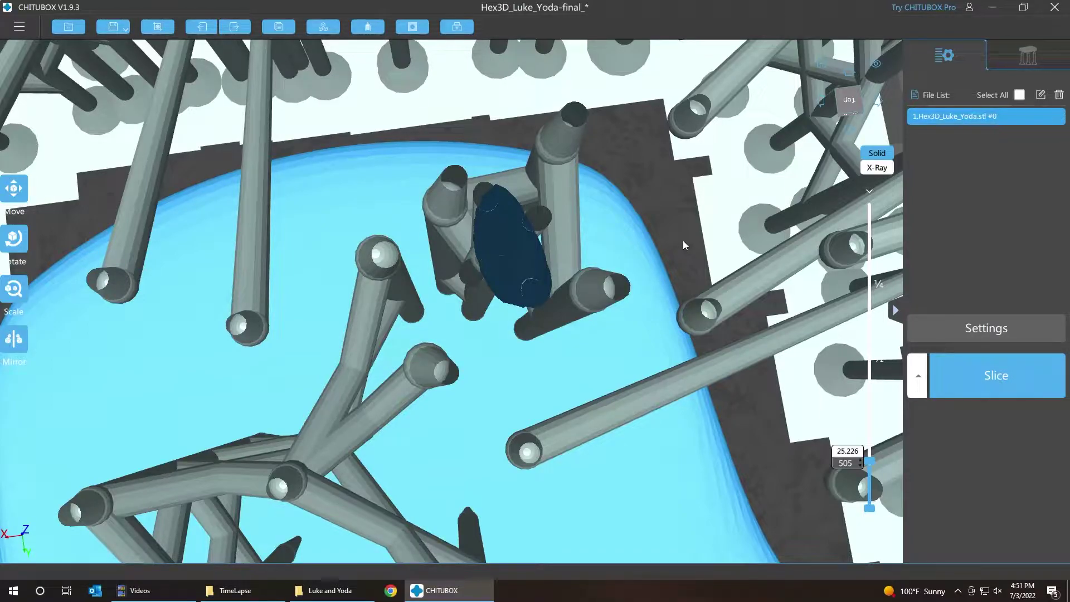
key("Up")
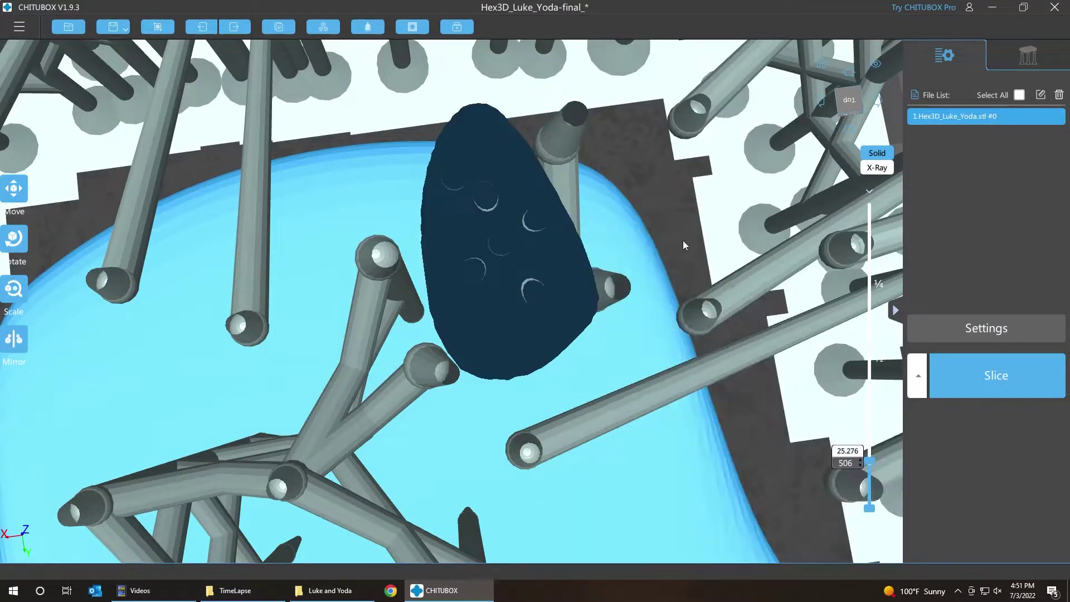
key("Up")
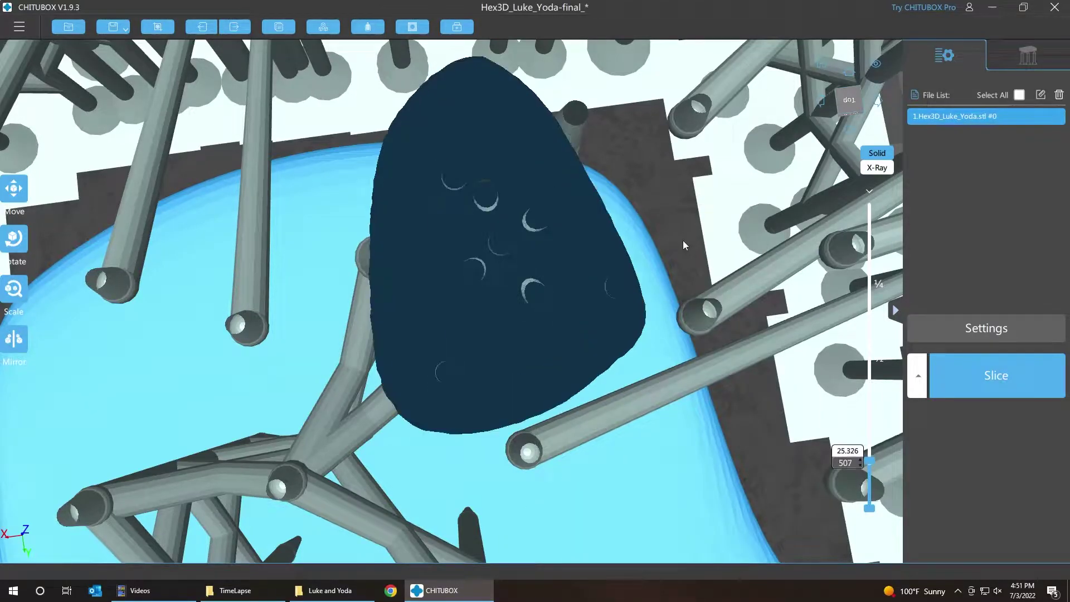
key("Down")
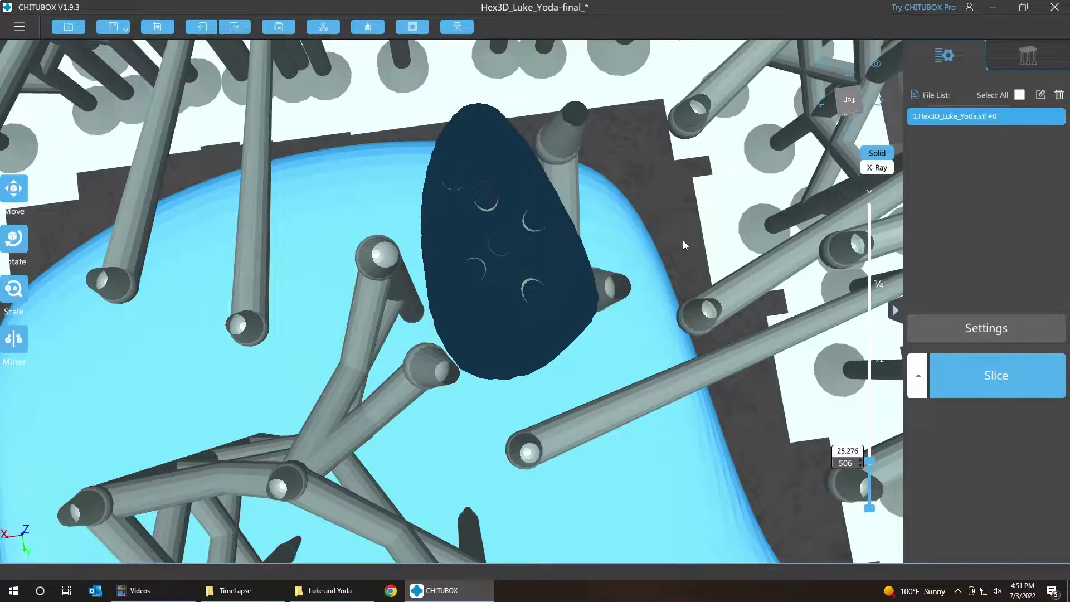
Step: Clip off the layers below the underside's first island and move a nearby support's contact tip onto that island
left_click_drag(869, 507, 869, 496)
right_click_drag(679, 274, 579, 127)
right_click_drag(609, 89, 578, 98)
right_click_drag(480, 105, 435, 129)
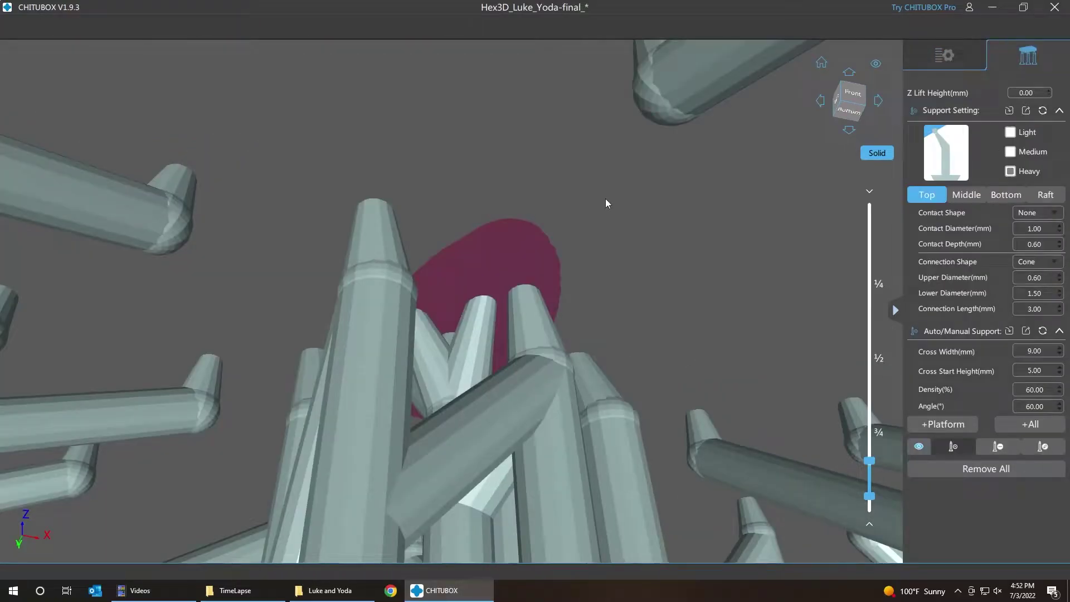
double_click(553, 357)
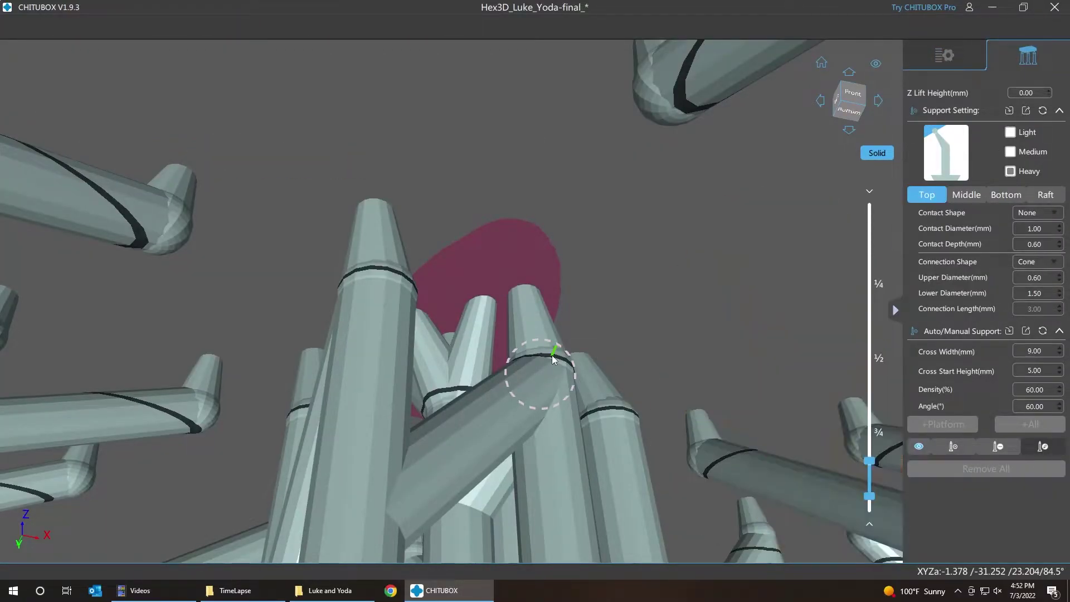
mouse_move(553, 357)
left_mouse_down()
mouse_move(536, 267)
mouse_move(513, 252)
left_mouse_up()
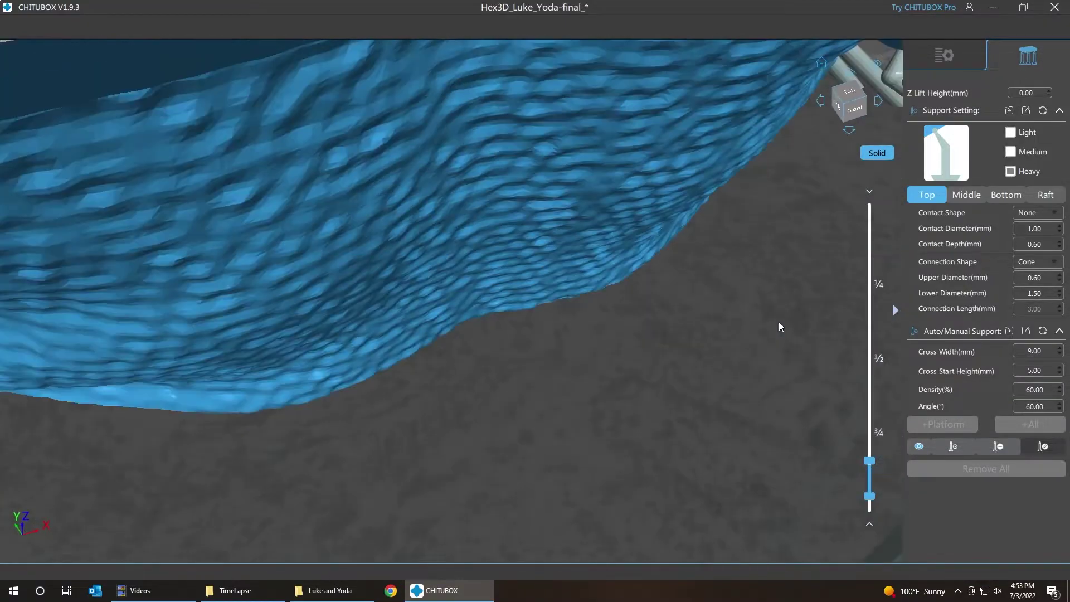
scroll(778, 322, "down", 10)
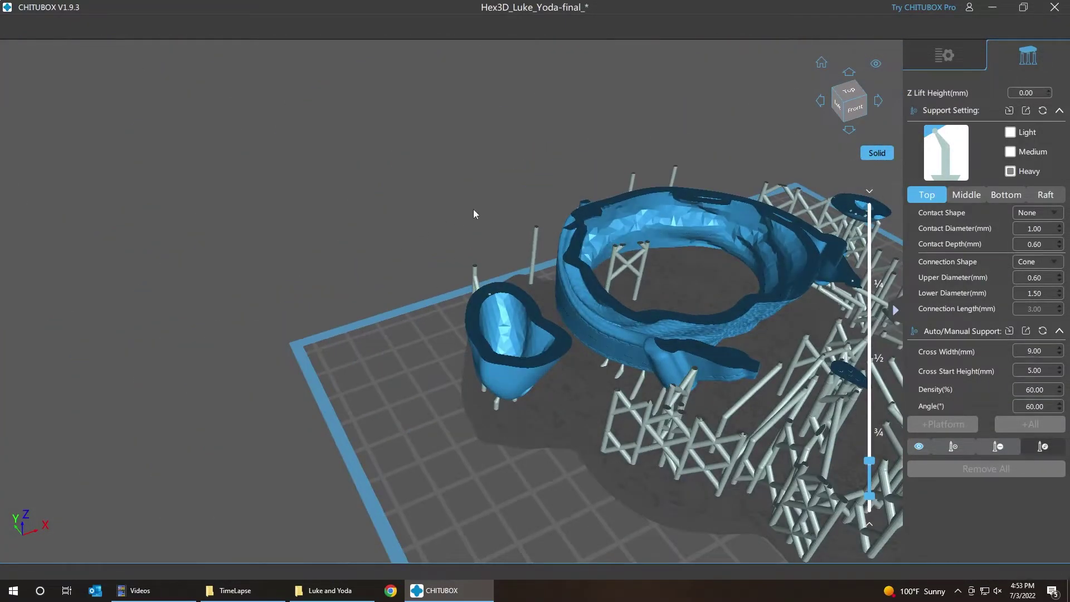
Step: Move the upper contact tips of two more supports beside the underside's first island onto that island
middle_click_drag(473, 209, 34, 167)
right_click_drag(827, 321, 846, 259)
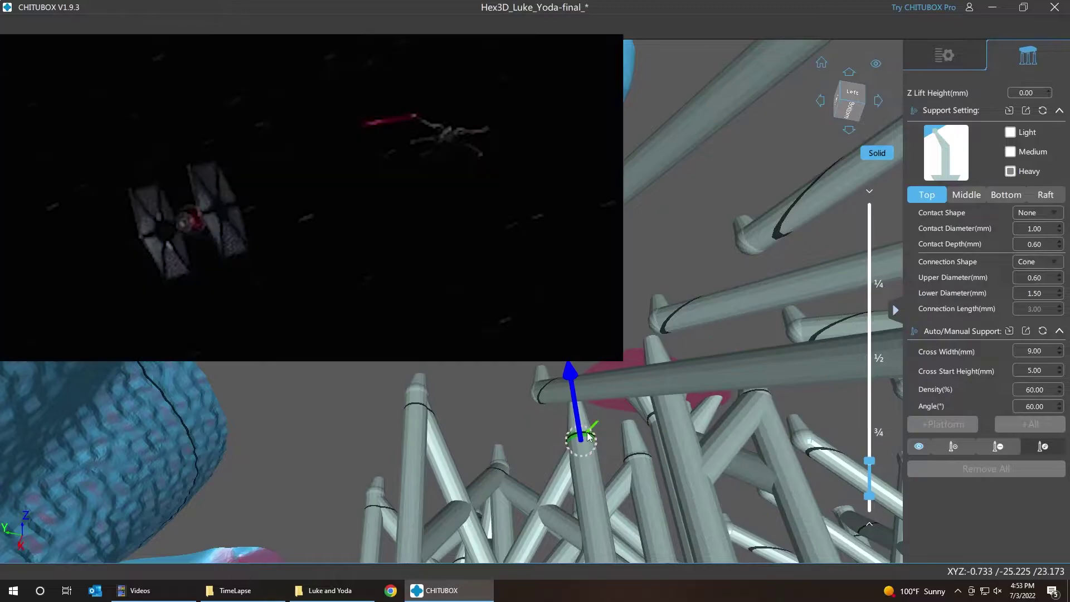
left_click_drag(587, 433, 603, 401)
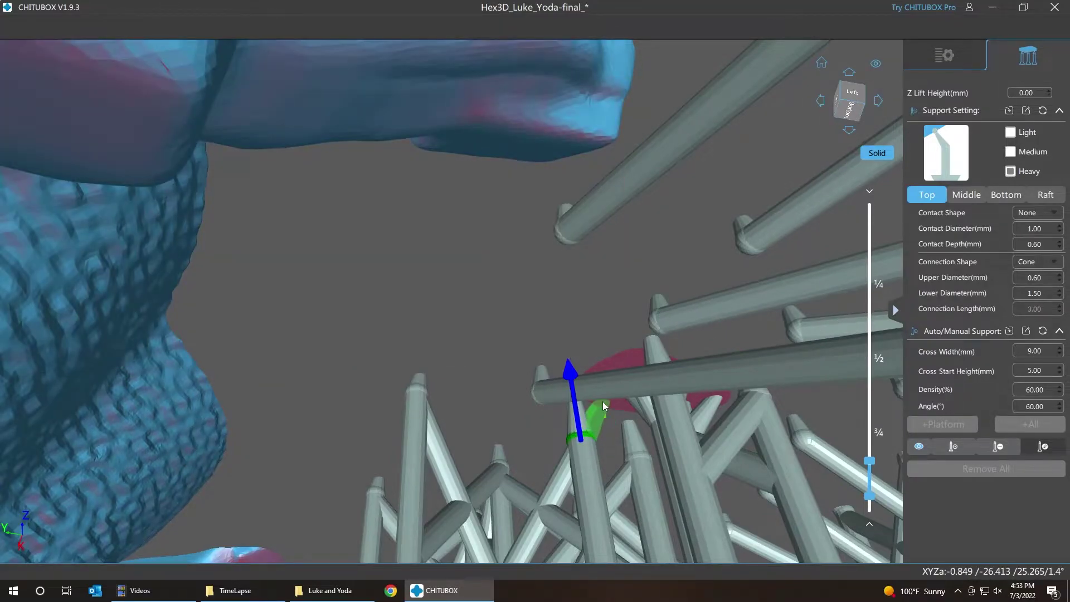
left_click(546, 309)
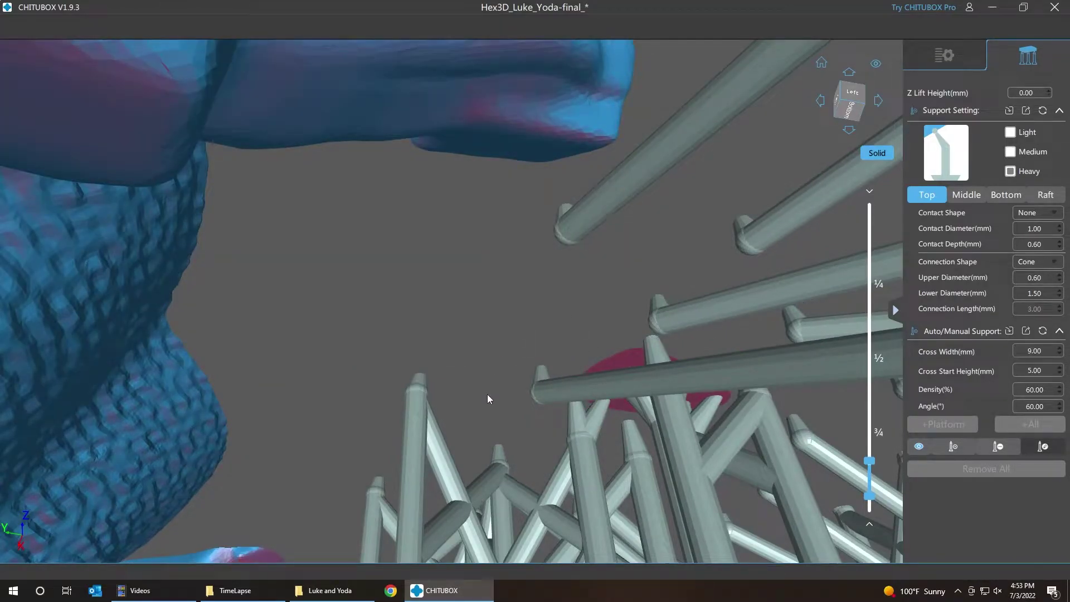
scroll(486, 390, "up", 6)
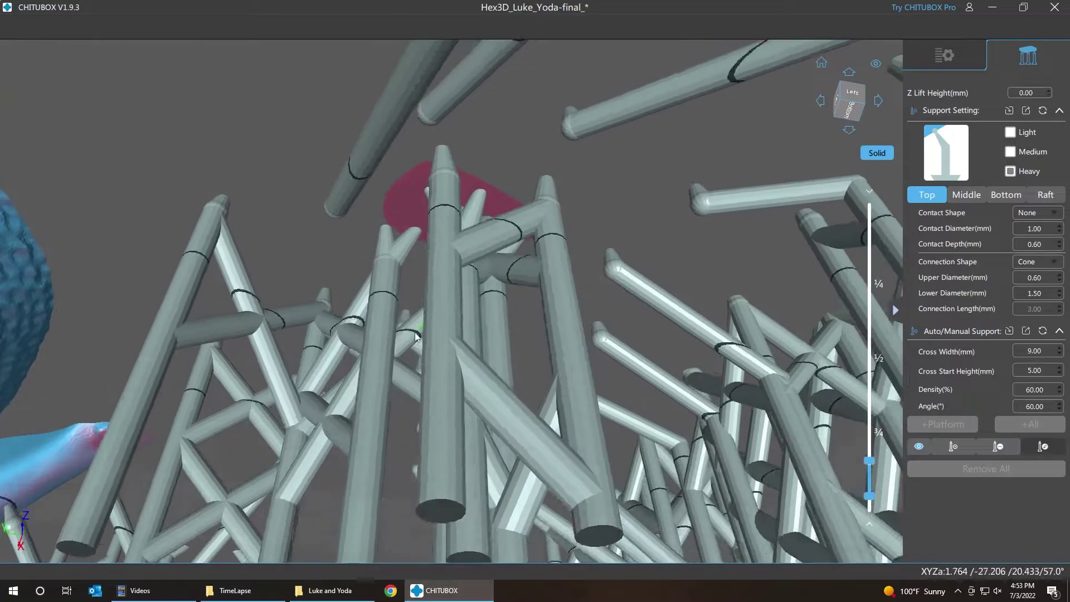
middle_click_drag(414, 336, 445, 324)
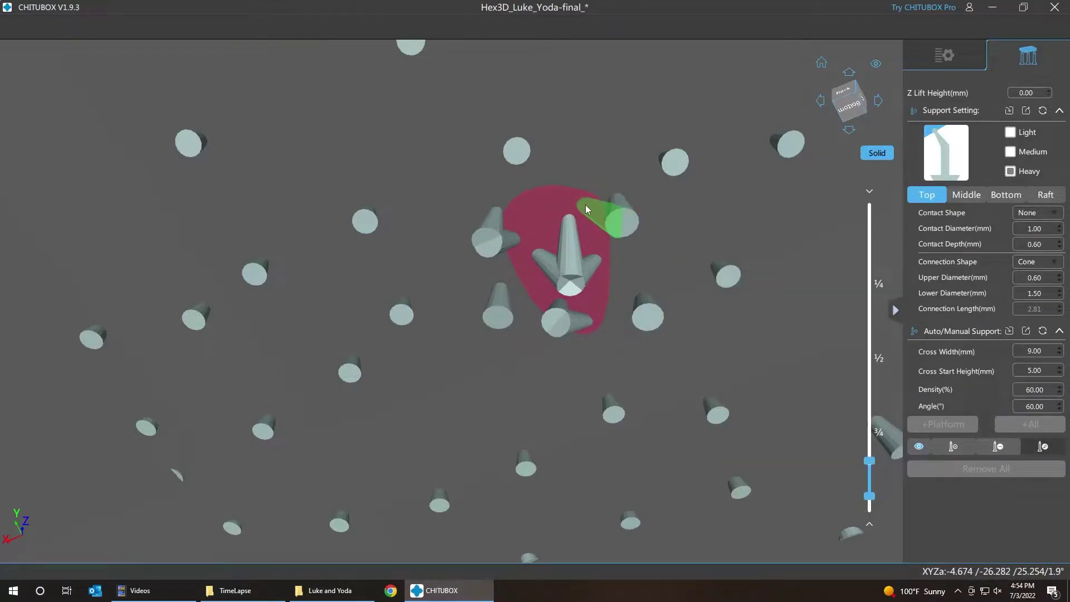
left_click(585, 205)
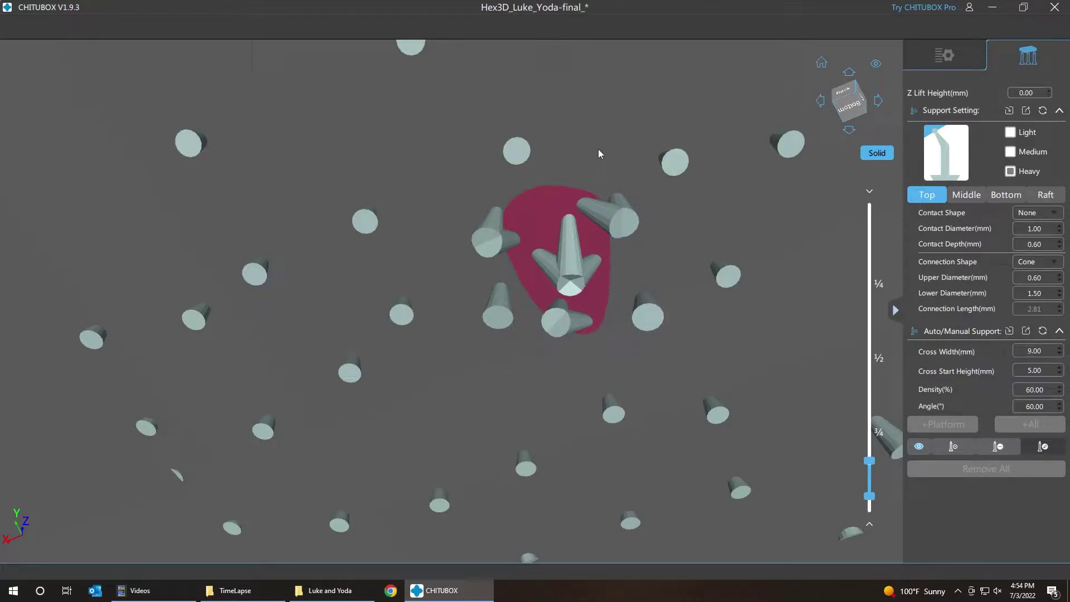
Step: Lower the start of the visible layer range slightly and move the contact tips of three more surrounding supports onto the island
key("Down")
left_click(513, 149)
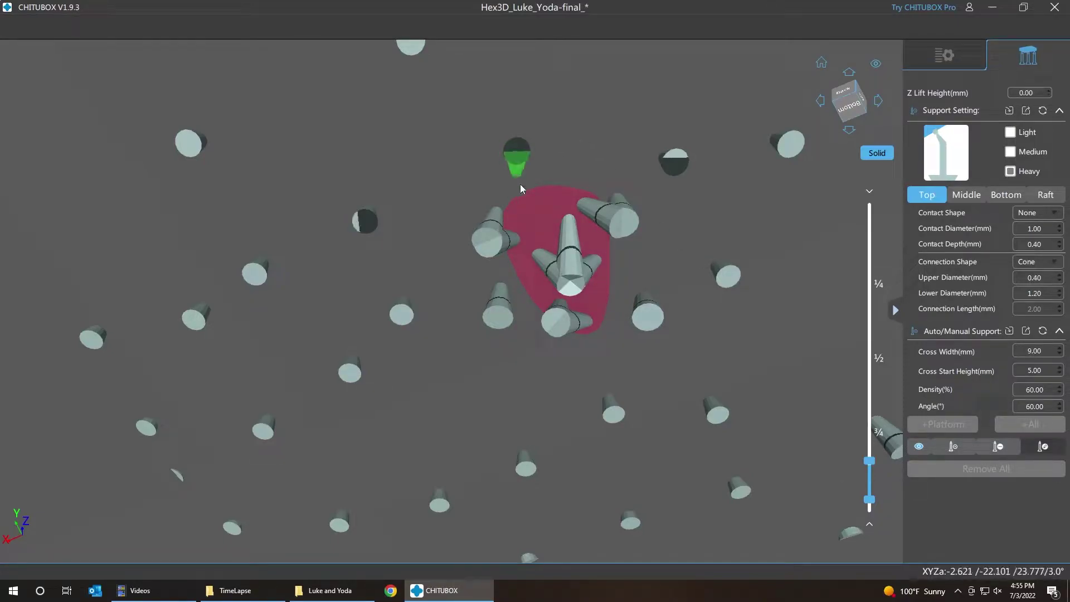
mouse_move(520, 189)
left_mouse_down()
mouse_move(529, 198)
mouse_move(521, 140)
mouse_move(534, 199)
left_mouse_up()
left_click(534, 200)
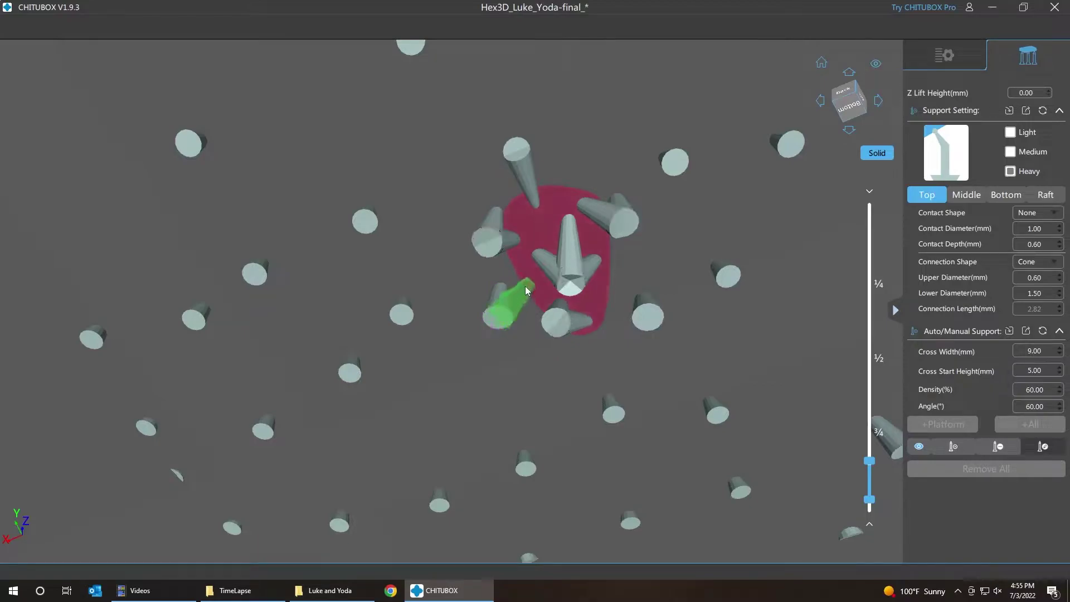
left_click(525, 290)
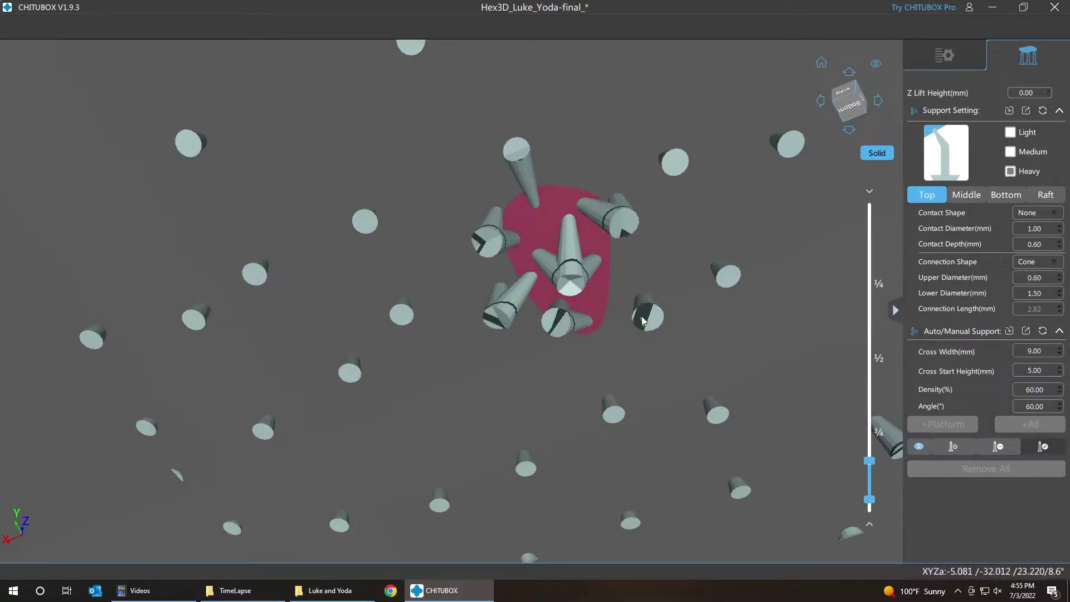
left_click(599, 303)
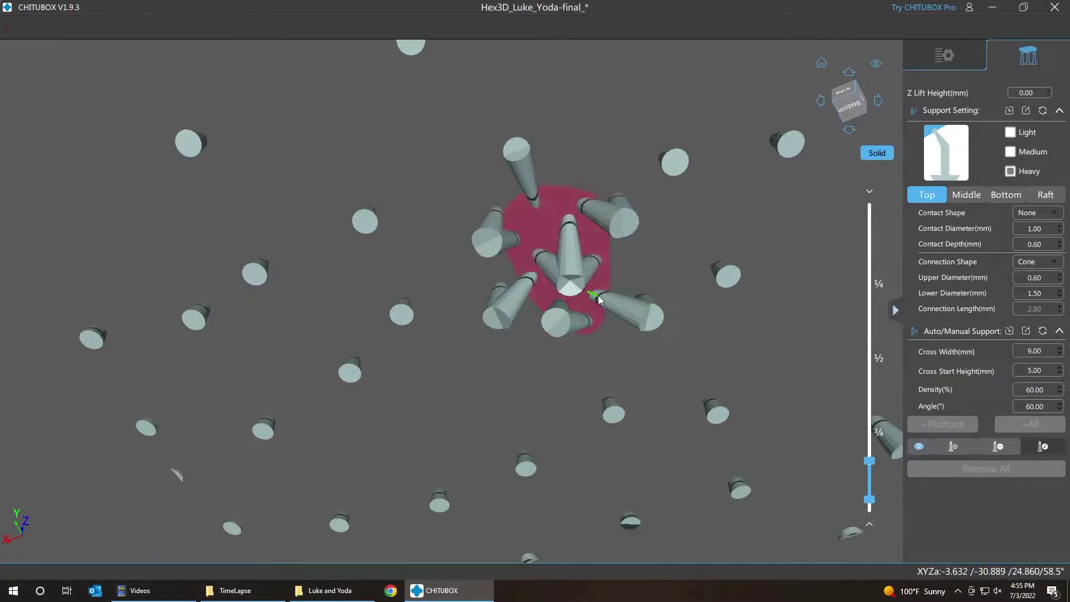
Step: Examine the regrouped supports beneath the island from the side, from behind and from above
right_click_drag(721, 245, 618, 408)
scroll(617, 409, "up", 5)
scroll(617, 409, "down", 3)
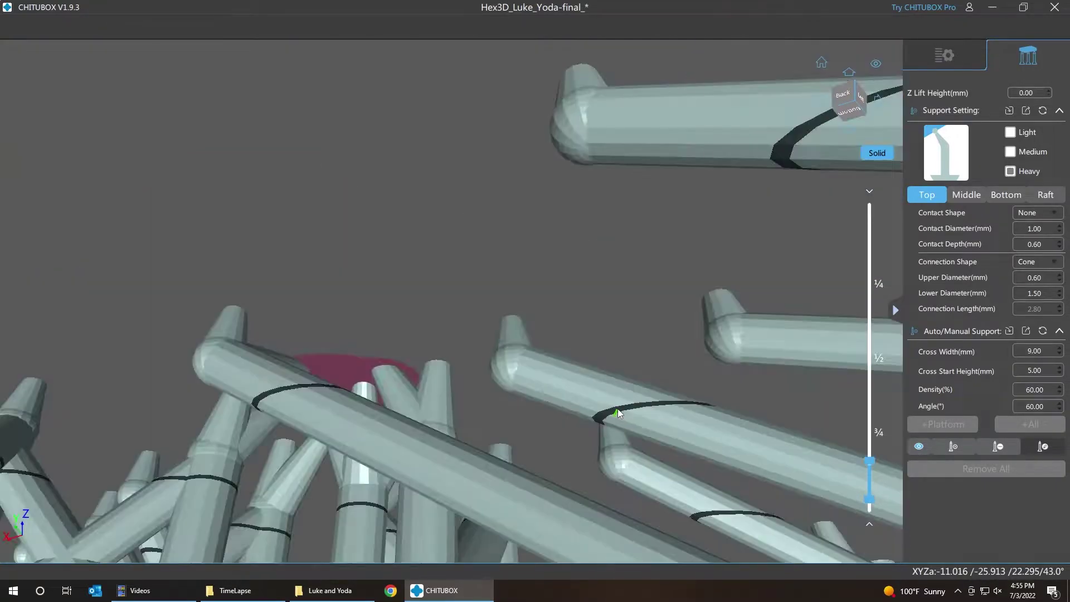
scroll(416, 313, "down", 3)
right_click_drag(416, 313, 437, 384)
scroll(427, 332, "down", 5)
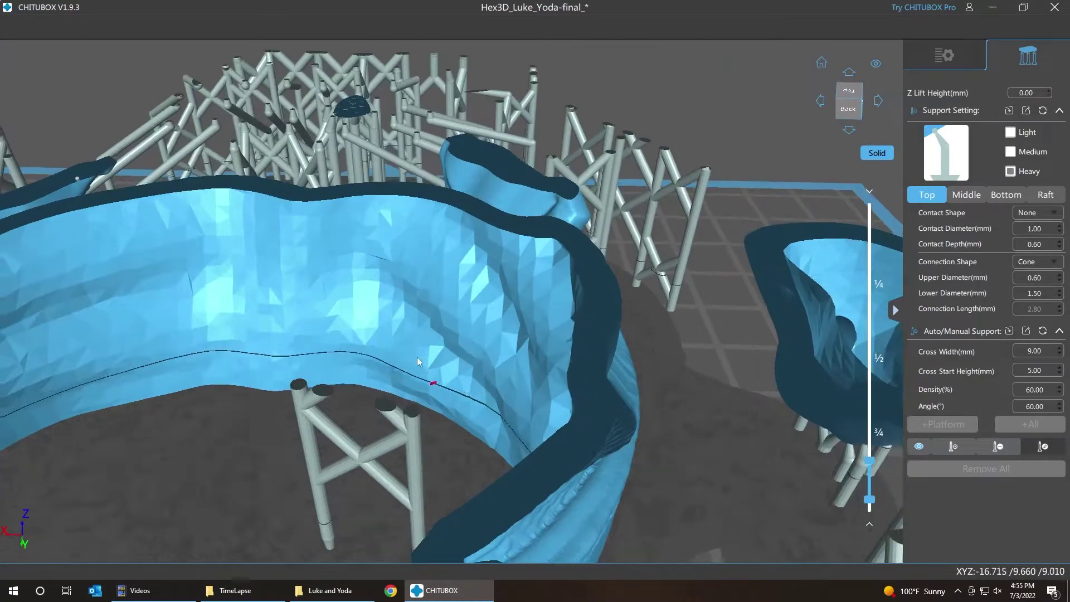
middle_click_drag(748, 307, 741, 376)
left_click_drag(741, 375, 677, 360)
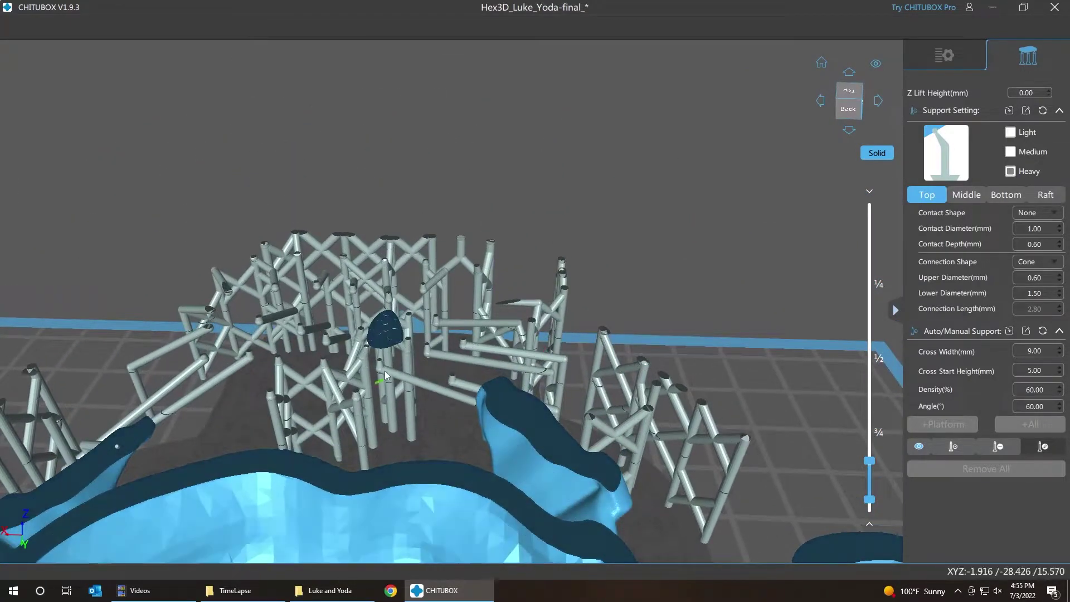
scroll(384, 362, "up", 5)
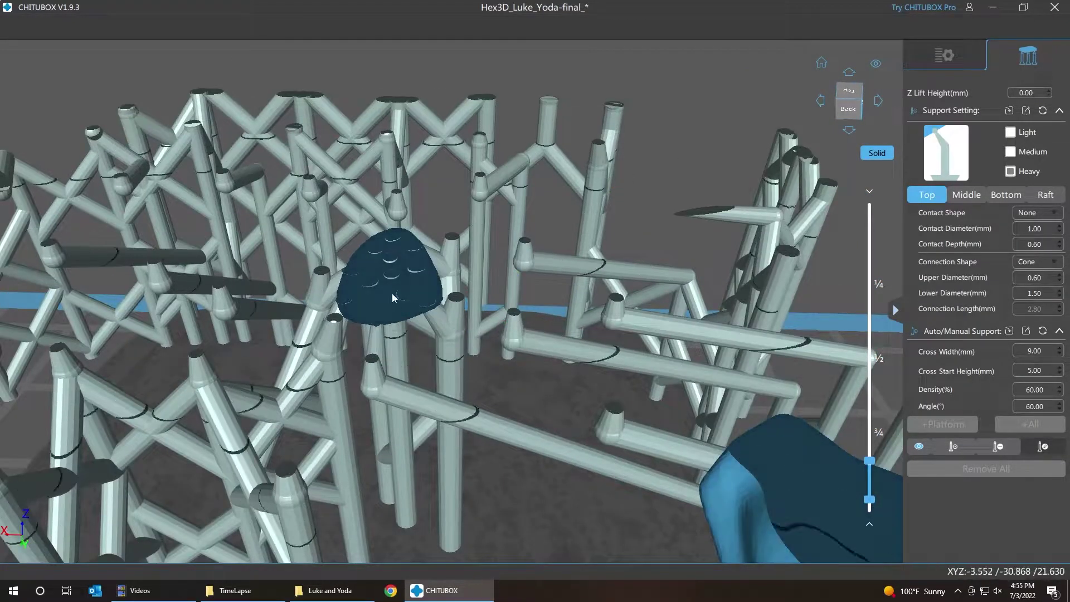
scroll(378, 276, "down", 4)
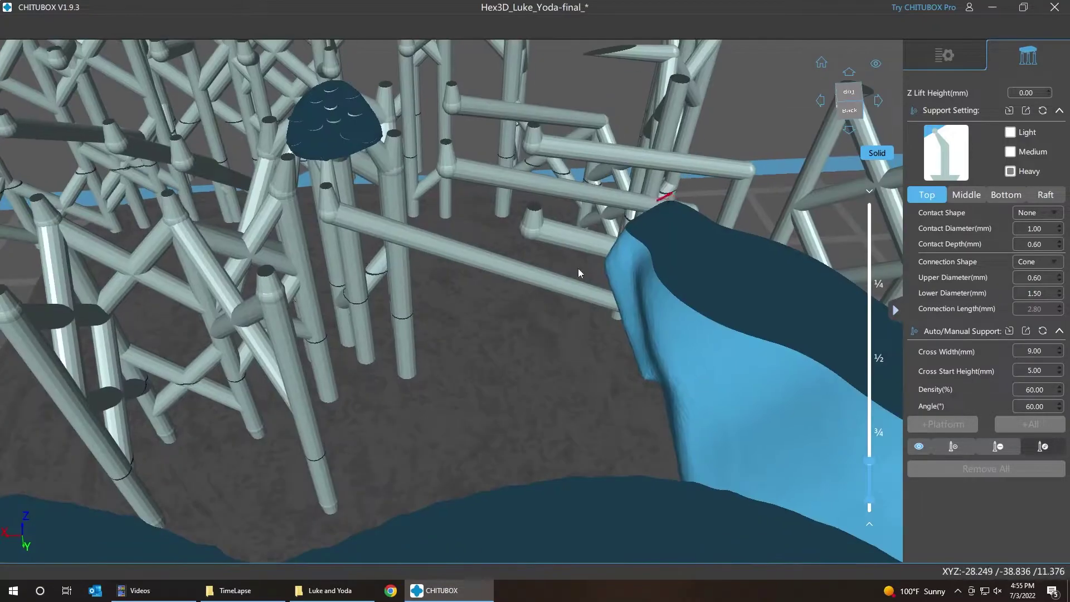
scroll(504, 335, "up", 4)
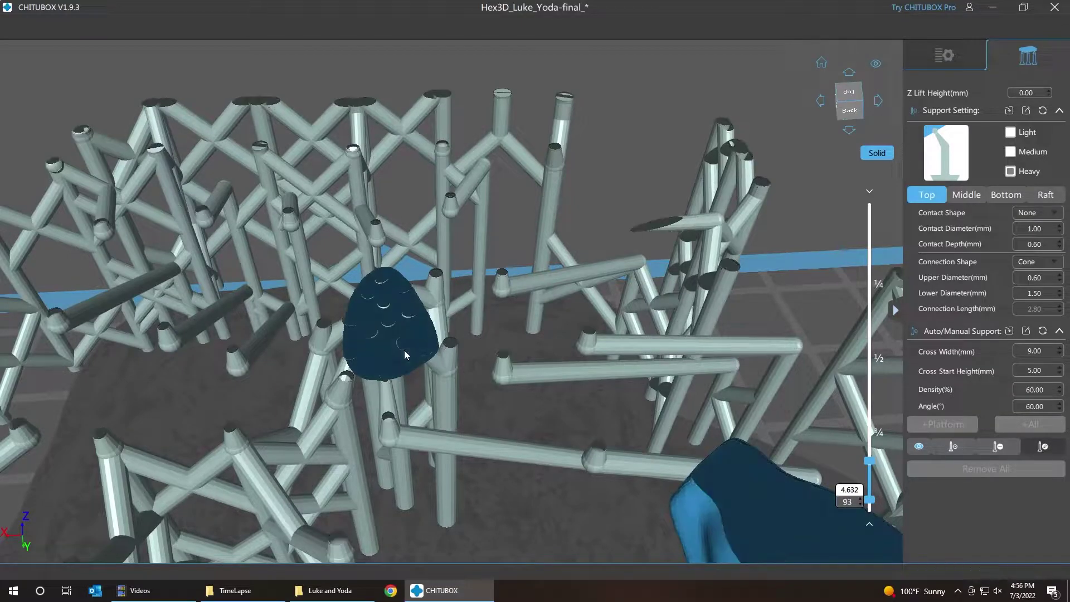
Step: Restore the hidden layers down to layer 0 and step between layers 504 and 509 to examine the island's first layers
left_click_drag(870, 499, 869, 508)
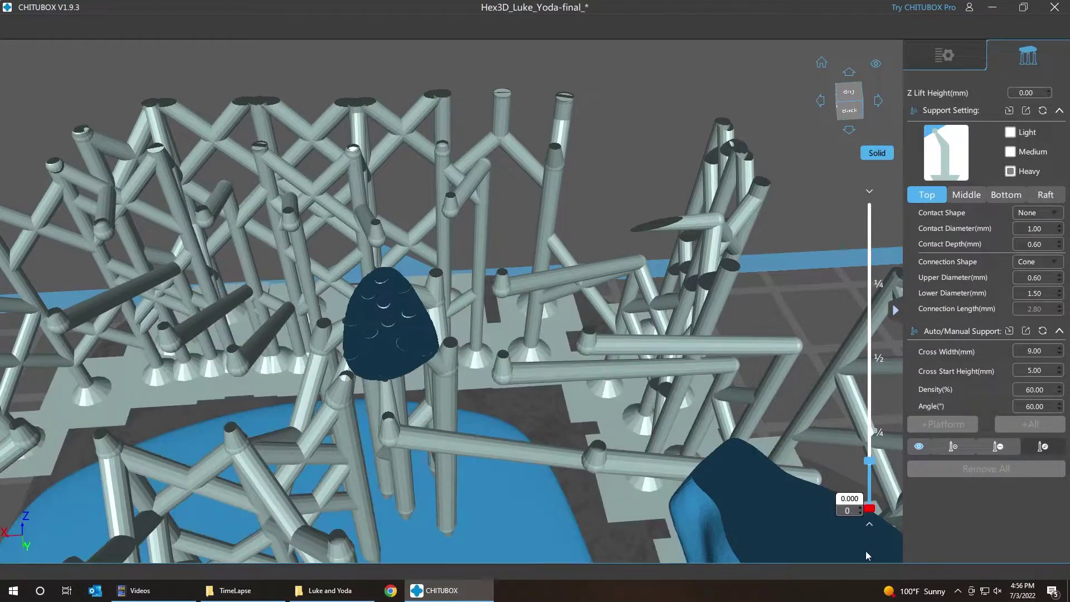
left_click_drag(868, 462, 868, 468)
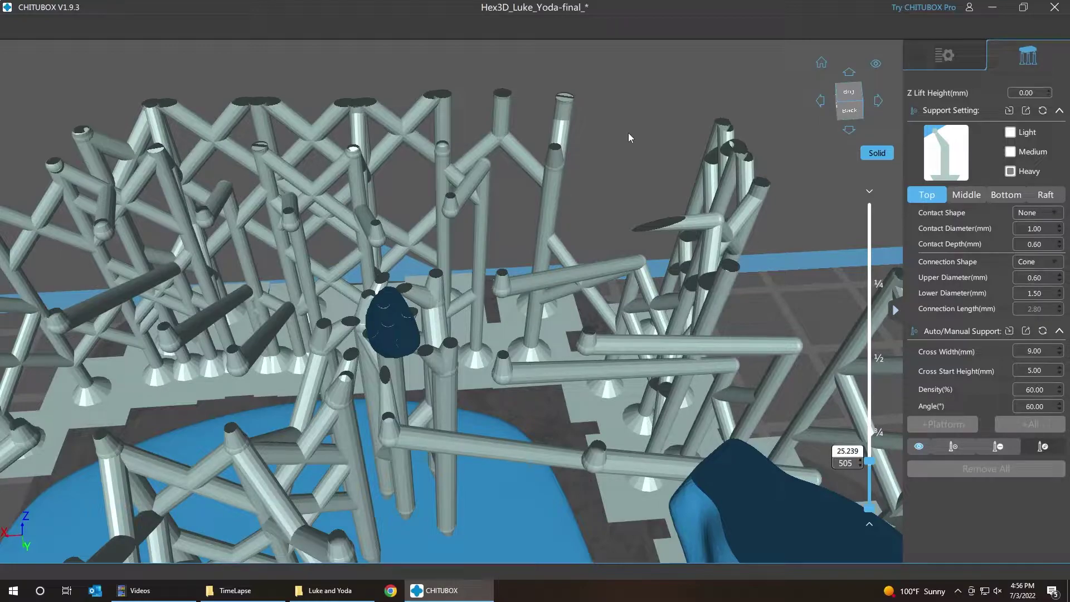
key("Up")
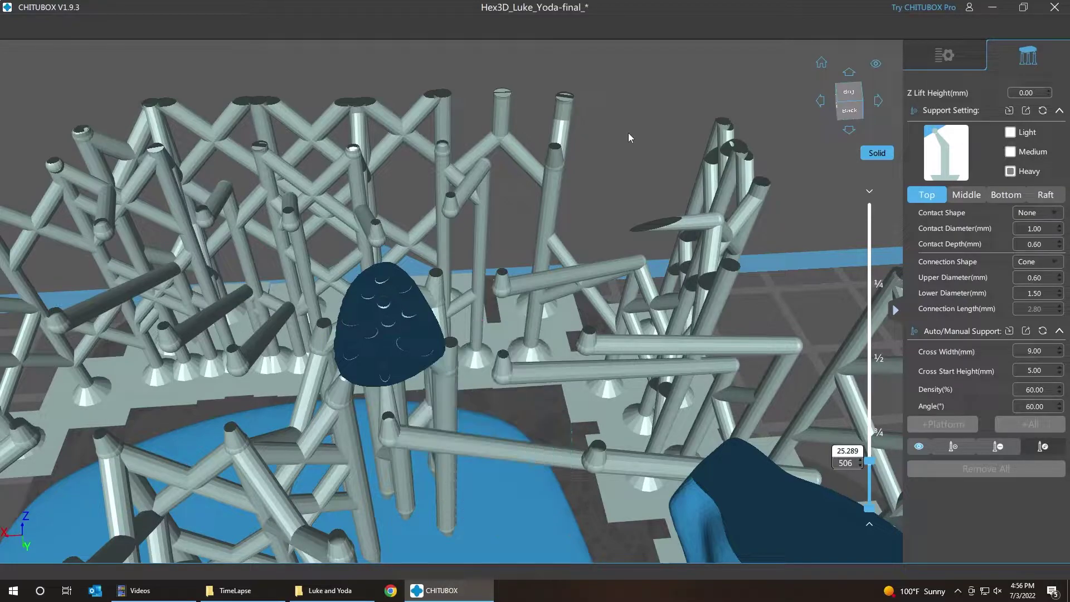
key("Down")
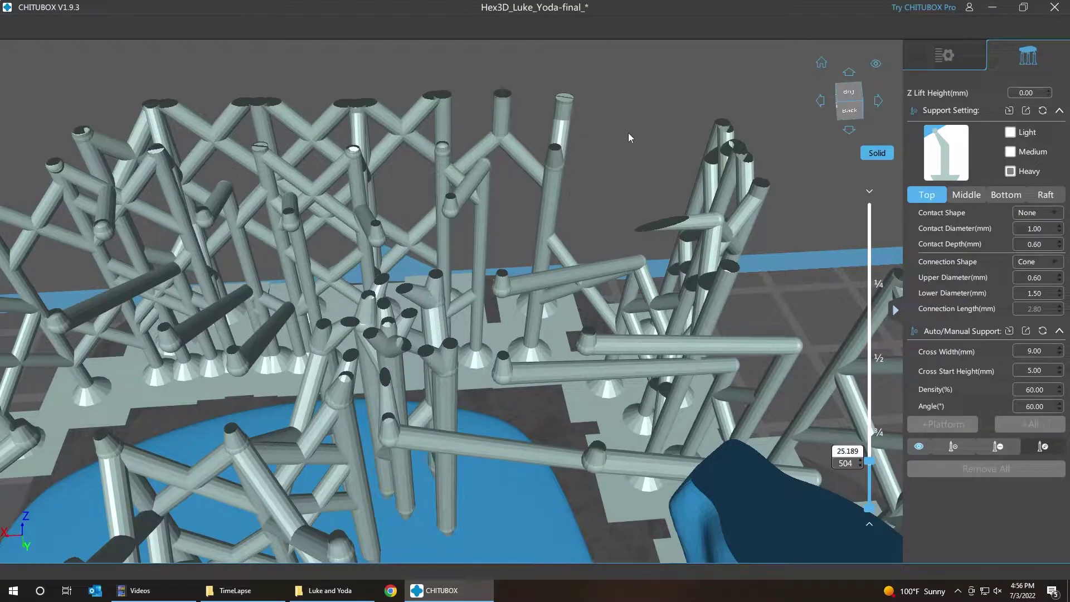
key("Up")
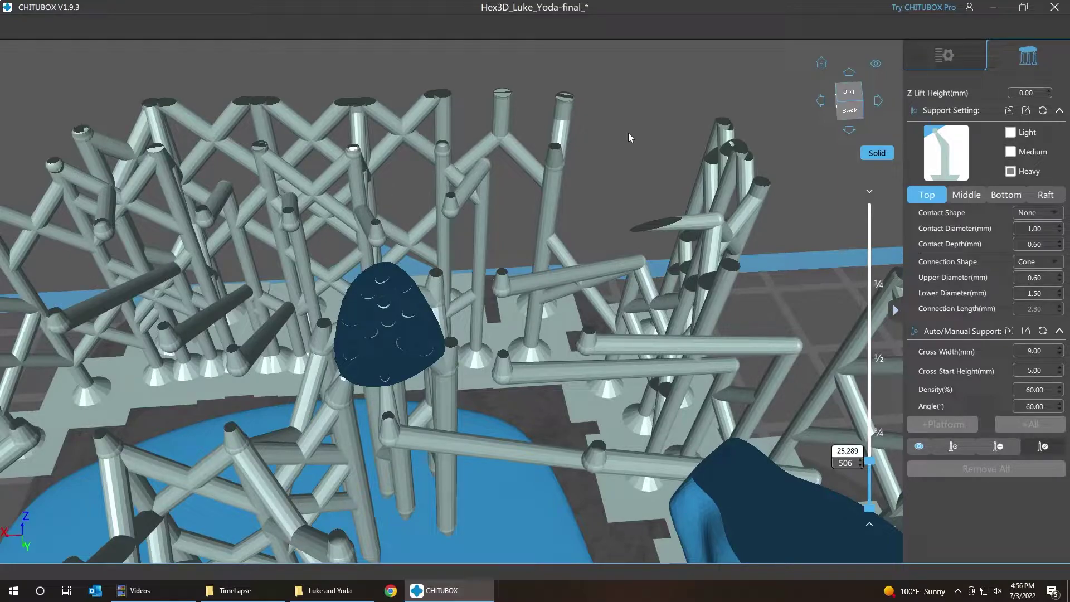
key("Up")
key("Up")
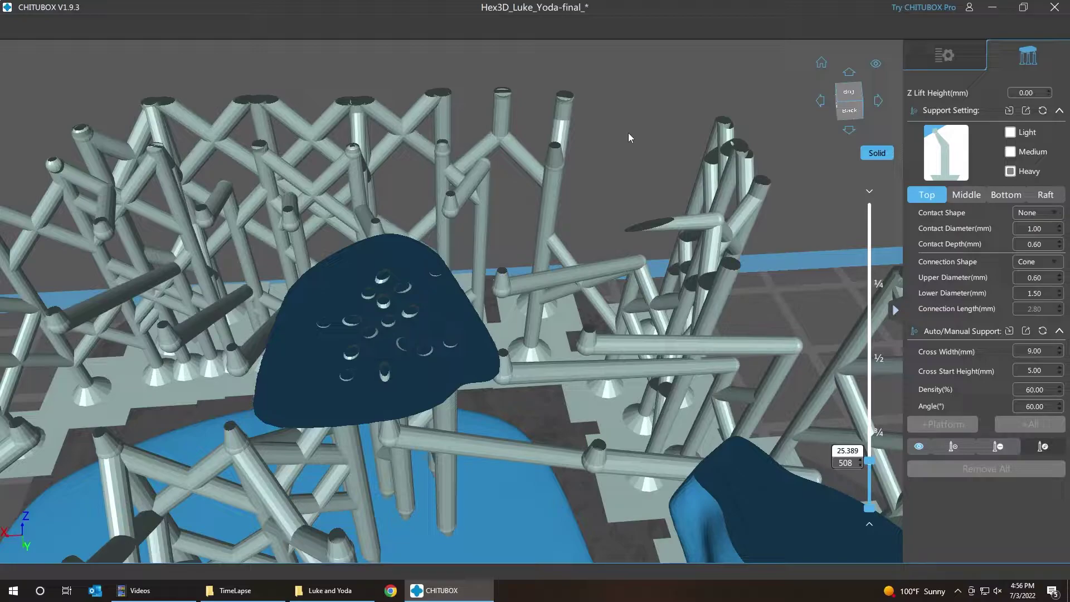
key("Up")
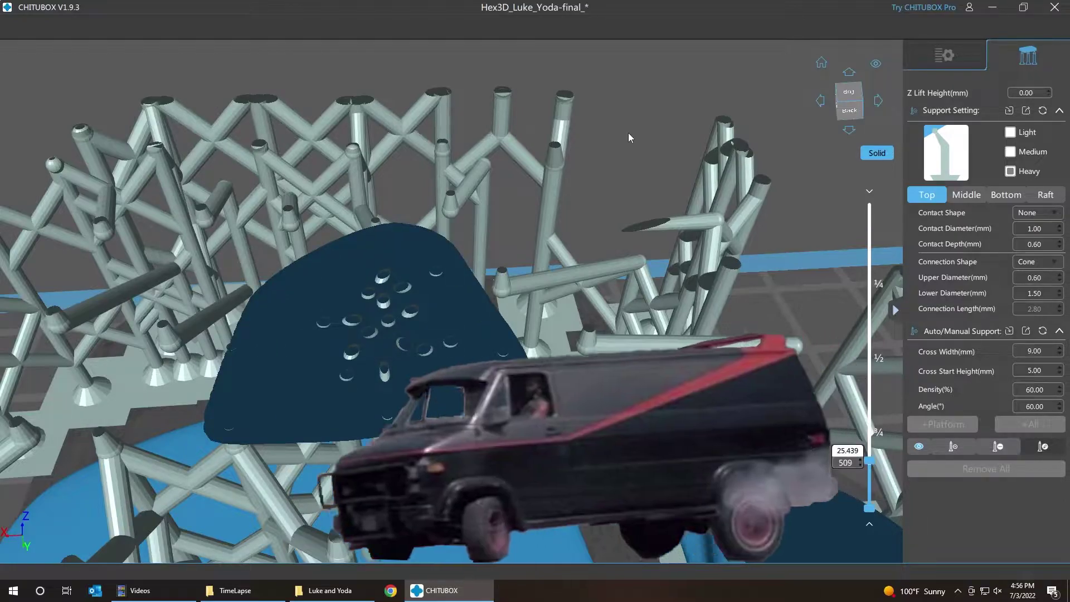
Step: Step up from layer 509 past layer 516 to examine how the supports hold the base around its two holes
key("Up")
key("Up")
key("Up")
key("Up")
key("Up")
key("Up")
key("Up")
key("Up")
key("Up")
key("Up")
key("Up")
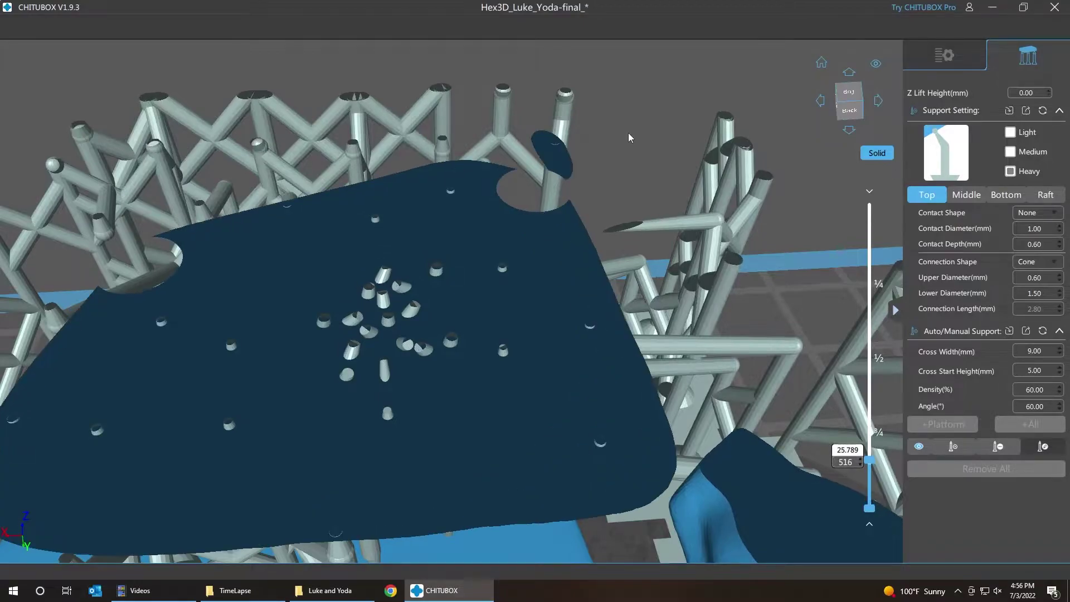
key("Up")
key("Up")
key("Up")
key("Up")
key("Up")
key("Up")
key("Up")
key("Up")
key("Up")
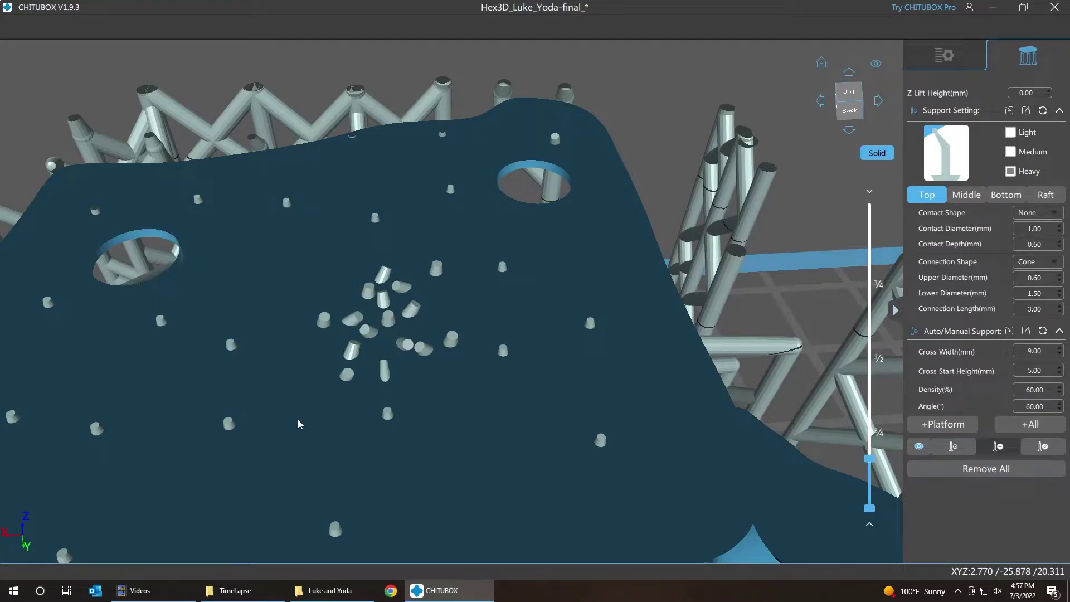
key("Up")
key("Up")
key("Up")
key("Up")
key("Up")
key("Up")
key("Up")
key("Up")
key("Up")
key("Up")
key("Up")
key("Up")
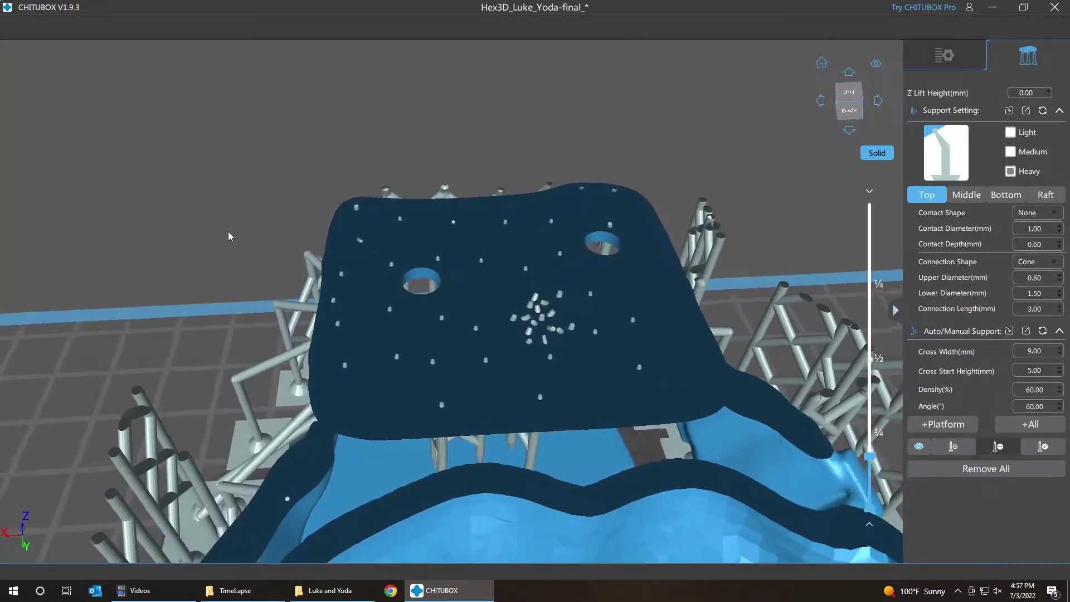
Step: Step up through layers 574, 590 and 603 to layer 617 to examine the base's walls and hollow interior from above
right_click_drag(229, 231, 219, 233)
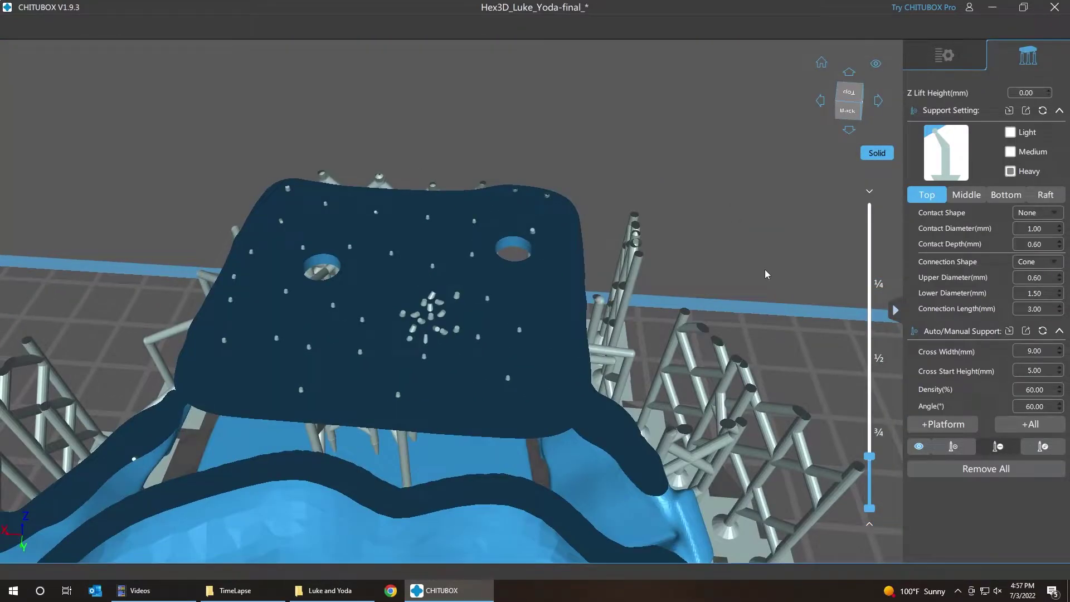
middle_click_drag(765, 269, 803, 199)
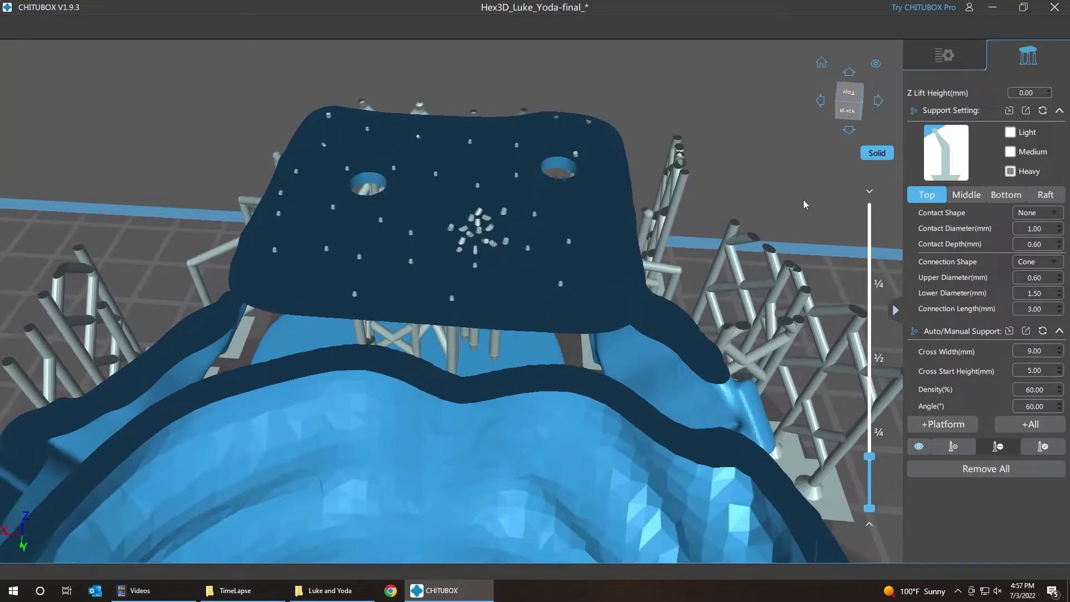
left_click_drag(803, 199, 792, 223)
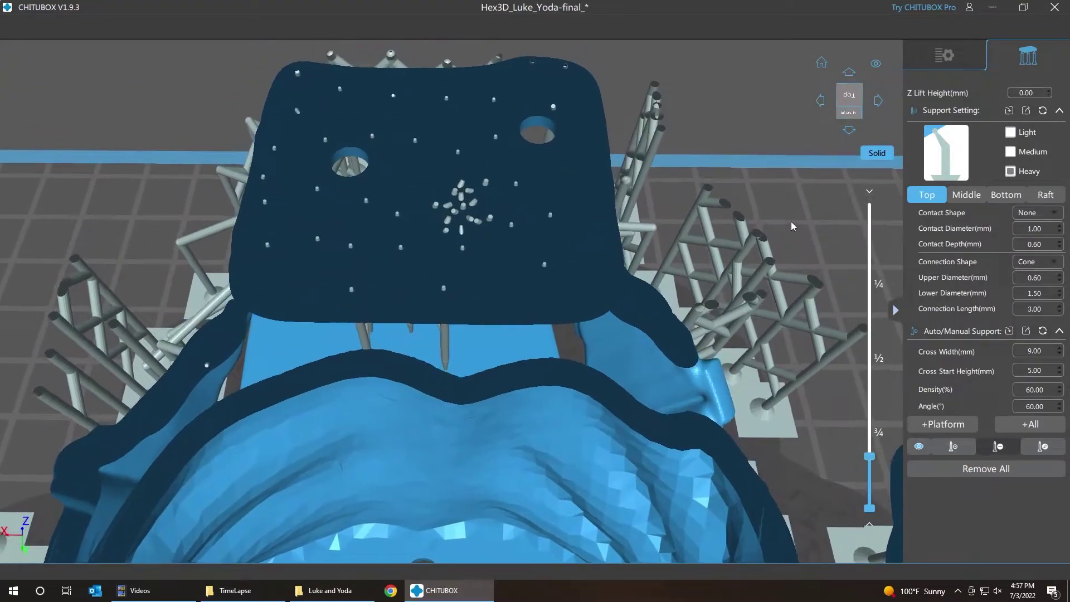
key("Up")
key("Up")
key("Up")
key("Up")
key("Up")
key("Up")
key("Up")
key("Up")
key("Up")
key("Up")
key("Up")
key("Up")
key("Up")
key("Up")
key("Up")
key("Up")
key("Up")
key("Up")
key("Up")
key("Up")
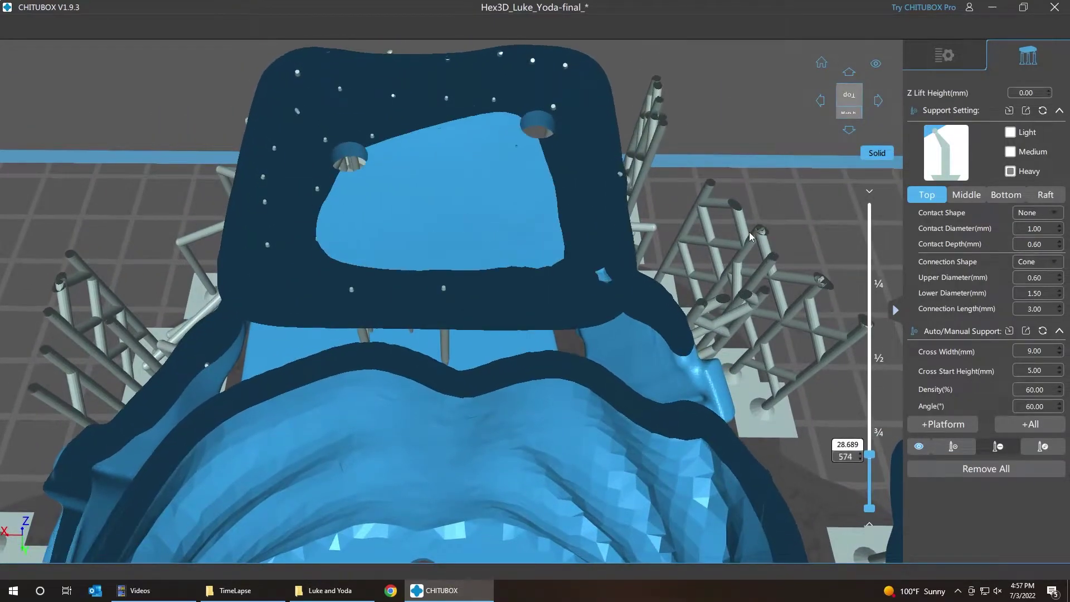
key("Up")
key("Up")
key("Up")
key("Up")
key("Up")
key("Up")
key("Up")
key("Up")
key("Up")
key("Up")
key("Up")
key("Up")
key("Up")
key("Up")
key("Up")
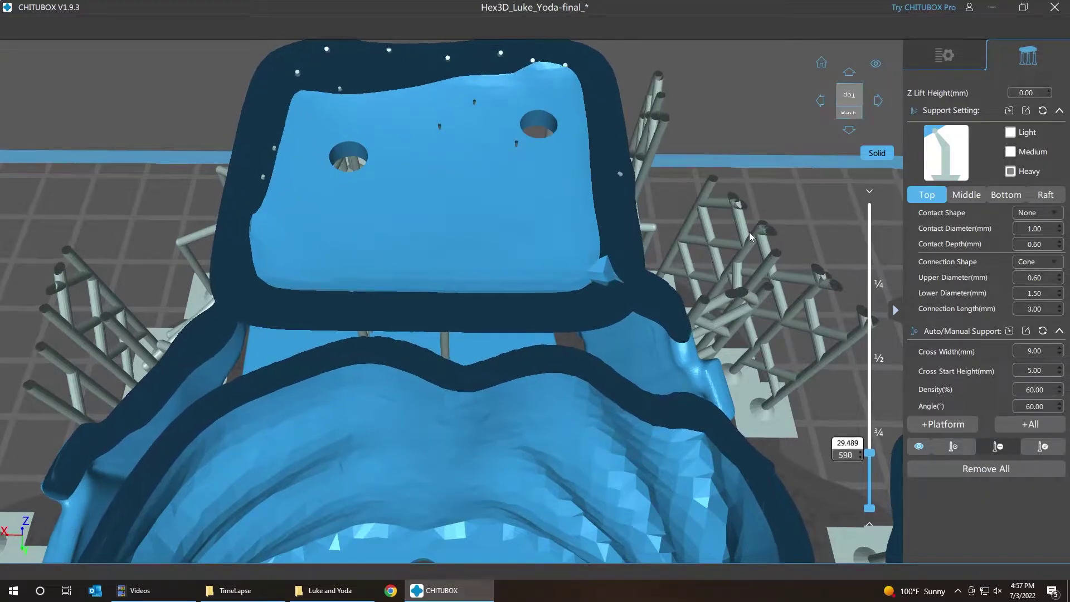
key("Up")
key("Up")
key("Up")
key("Up")
key("Up")
key("Up")
key("Up")
key("Up")
key("Up")
key("Up")
key("Up")
key("Up")
key("Up")
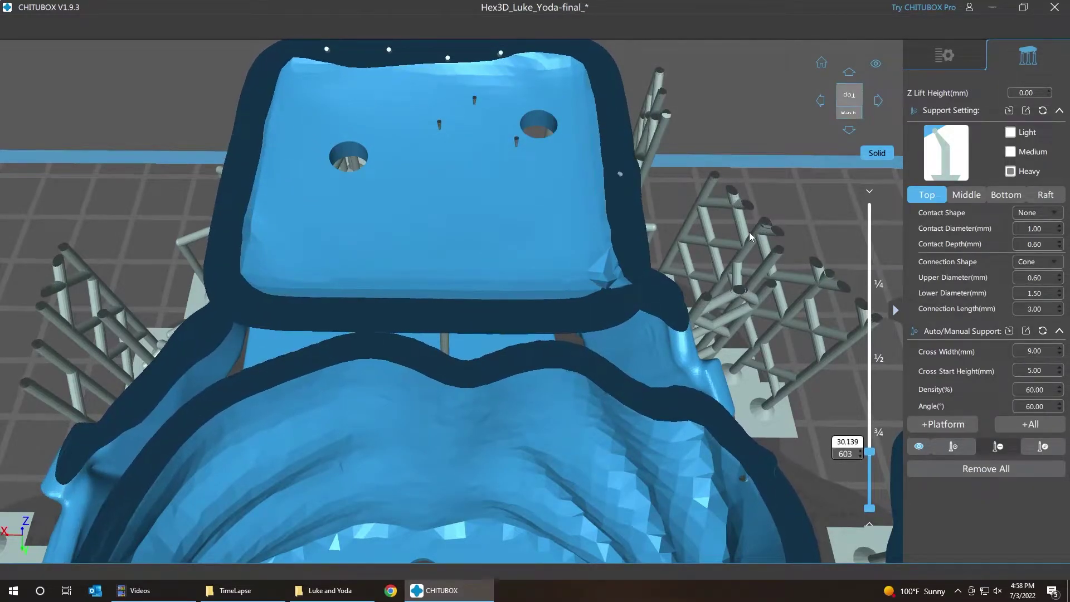
key("Up")
key("Up")
key("Up")
key("Up")
key("Up")
key("Up")
key("Up")
key("Up")
key("Up")
key("Up")
key("Up")
key("Up")
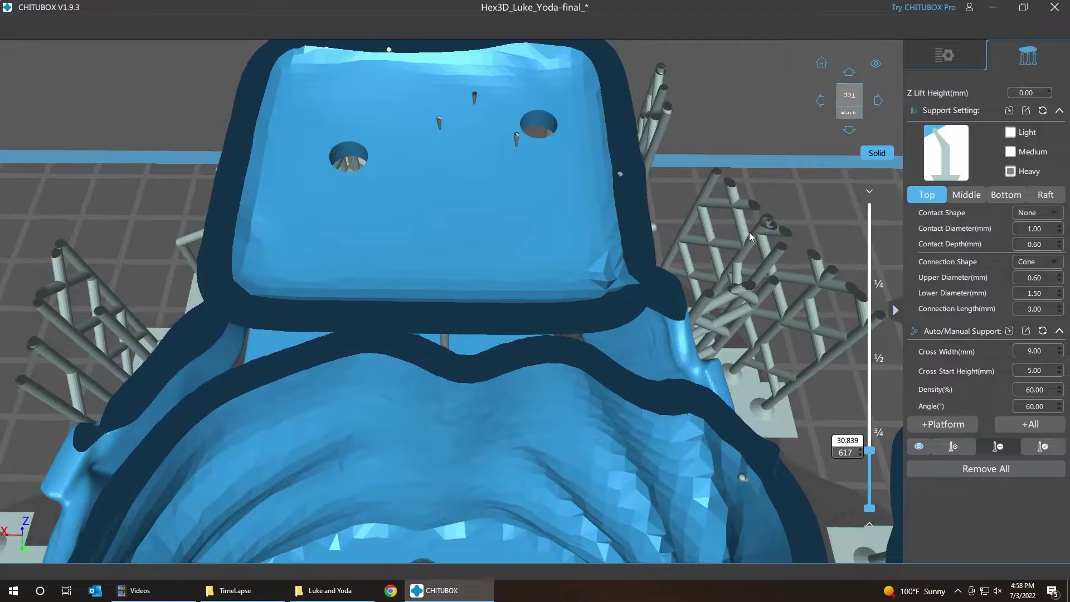
Step: Step onward from layer 617 to layer 655 to examine where the base walls join the bust and stray supports protrude inside
middle_click_drag(777, 141, 774, 172)
key("Up")
key("Up")
key("Up")
key("Up")
key("Up")
key("Up")
key("Up")
key("Down")
key("Down")
key("Down")
key("Up")
key("Up")
key("Up")
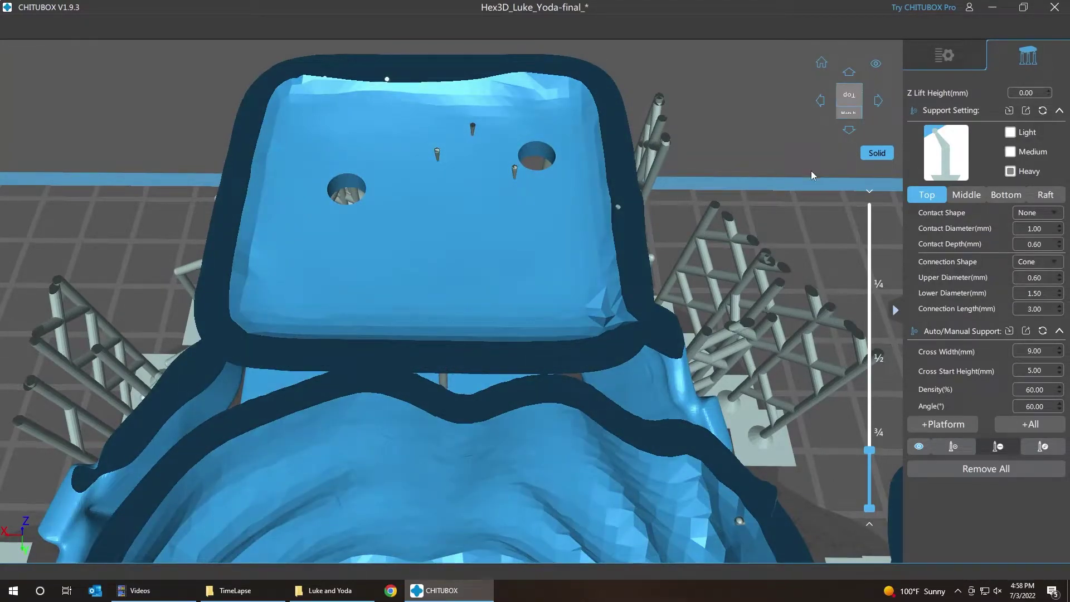
key("Up")
key("Up")
key("Up")
key("Up")
key("Up")
key("Up")
key("Up")
key("Up")
key("Up")
key("Up")
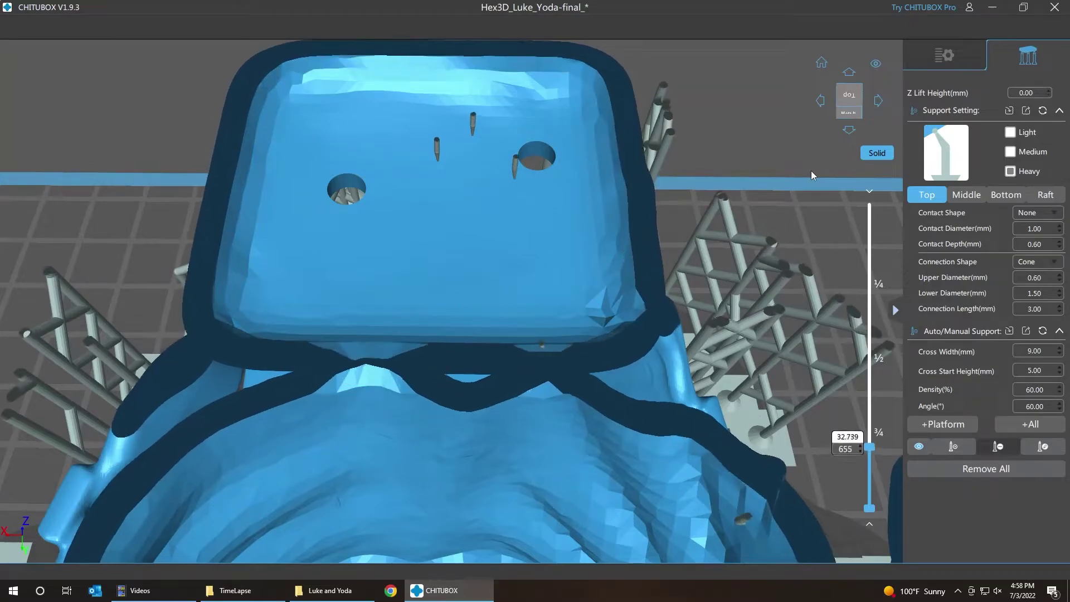
Step: Step up layer by layer from layer 655 to examine how the bust's walls continue above the base
key("Up")
key("Up")
key("Up")
key("Up")
key("Up")
key("Up")
key("Up")
key("Up")
key("Up")
key("Up")
key("Up")
key("Up")
key("Up")
key("Up")
key("Up")
key("Up")
key("Up")
key("Up")
key("Up")
key("Up")
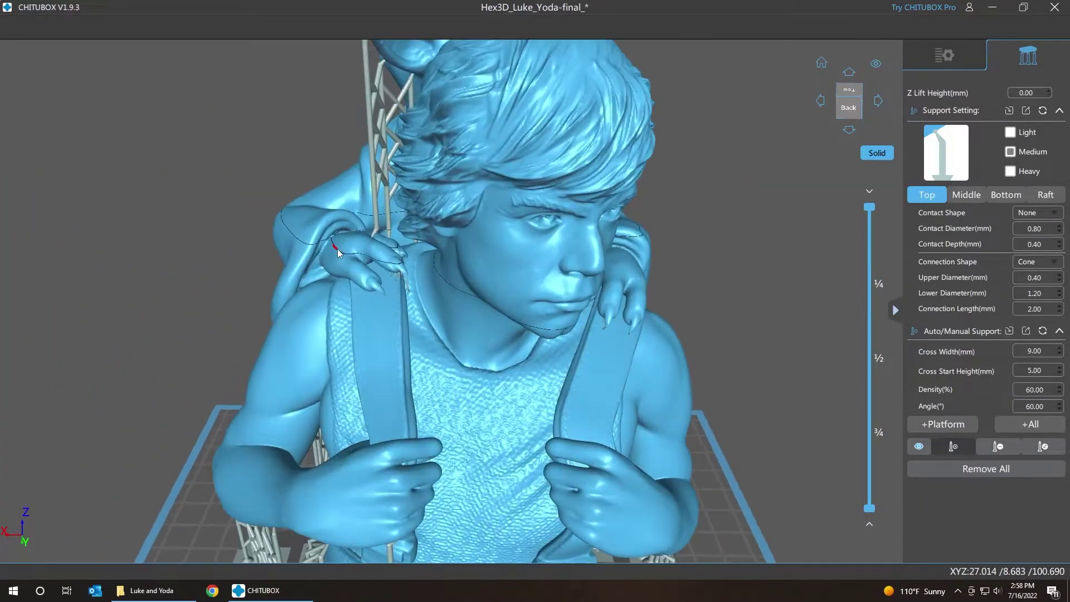
Step: Examine the small supports between Yoda's clawed fingers and Luke's shoulder strap
scroll(337, 249, "up", 4)
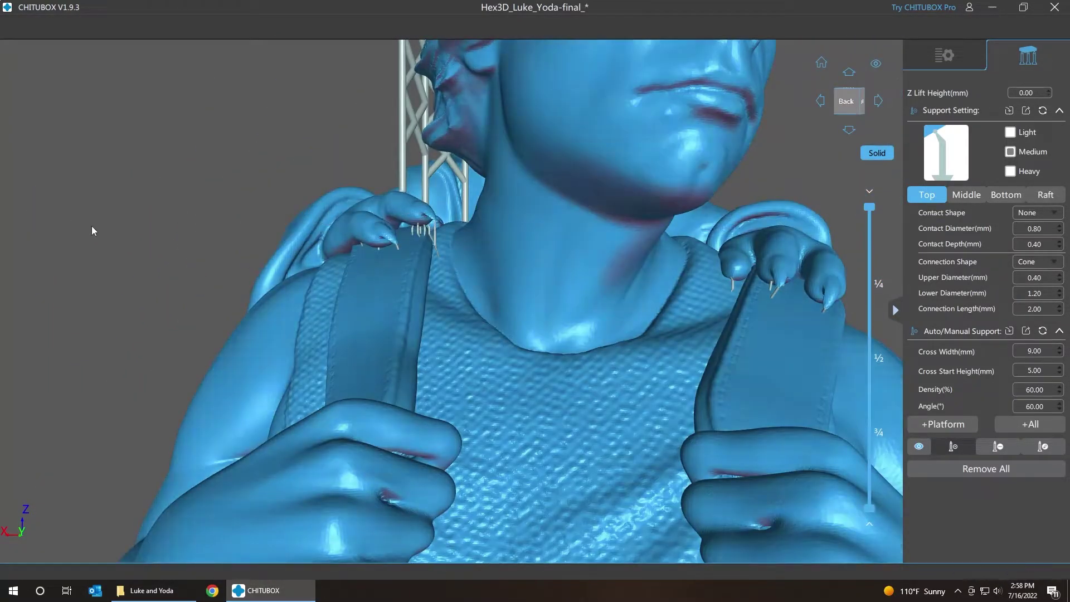
scroll(141, 243, "up", 10)
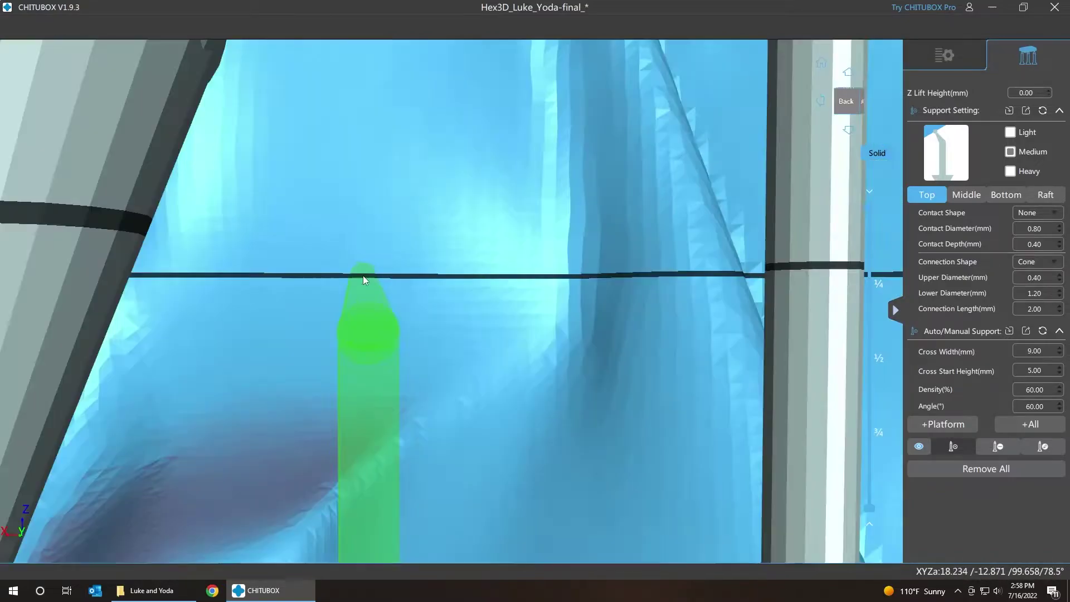
scroll(363, 276, "down", 3)
scroll(218, 88, "down", 3)
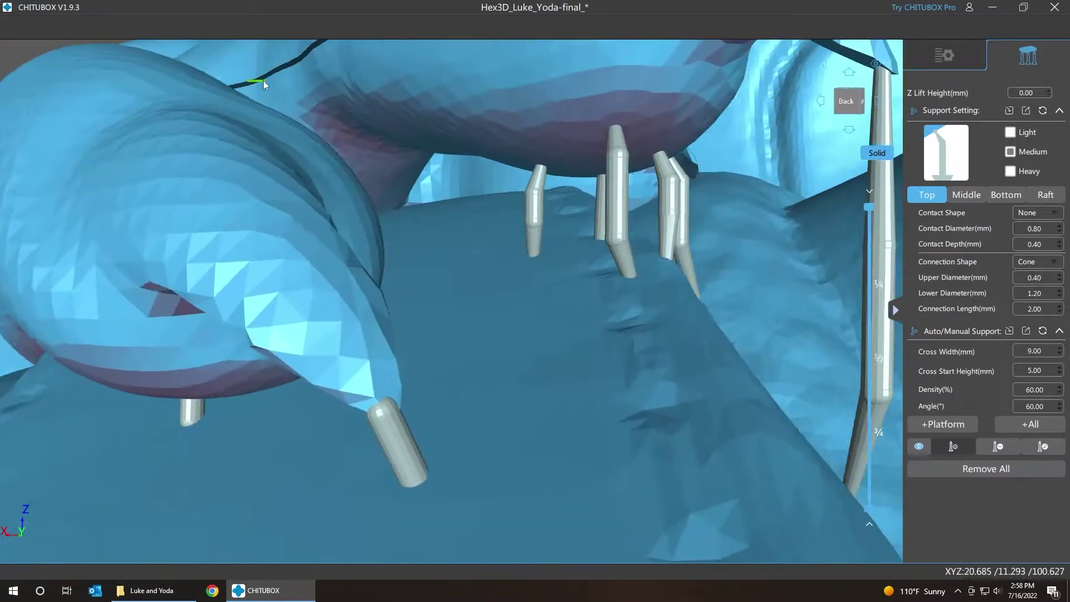
scroll(259, 80, "down", 6)
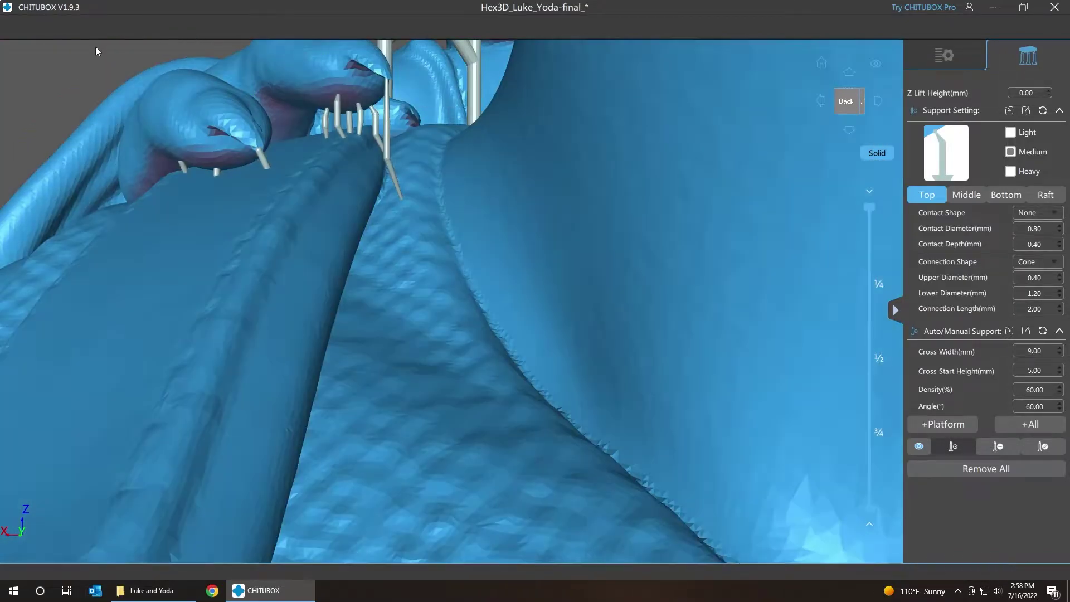
middle_click_drag(95, 49, 110, 129)
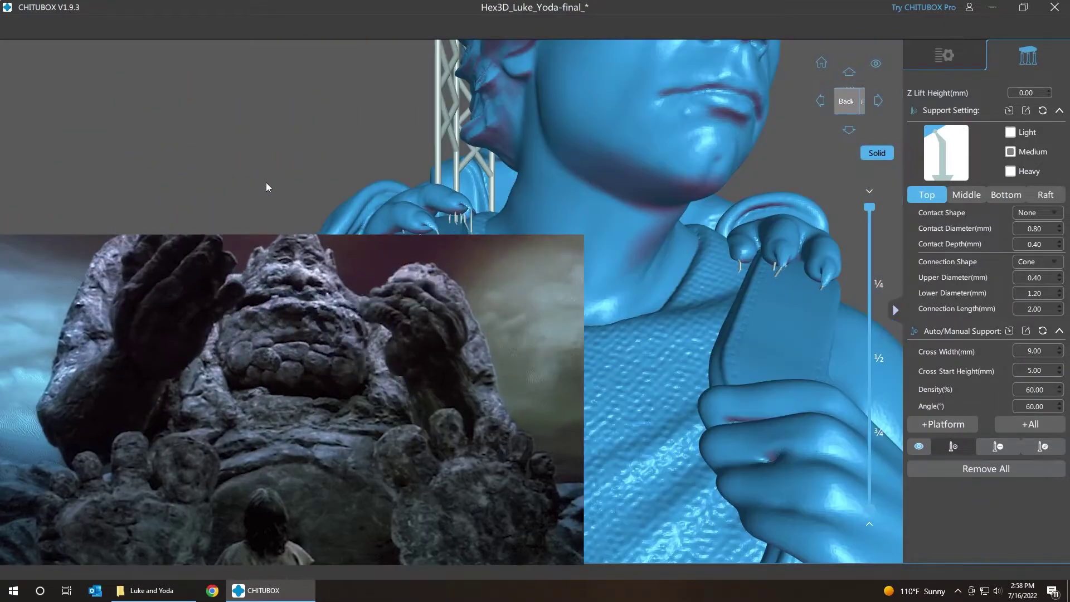
Step: Delete the thin supports beneath Yoda's clawed finger nearest Luke's neck, including the long one at the claw tip
scroll(437, 218, "up", 8)
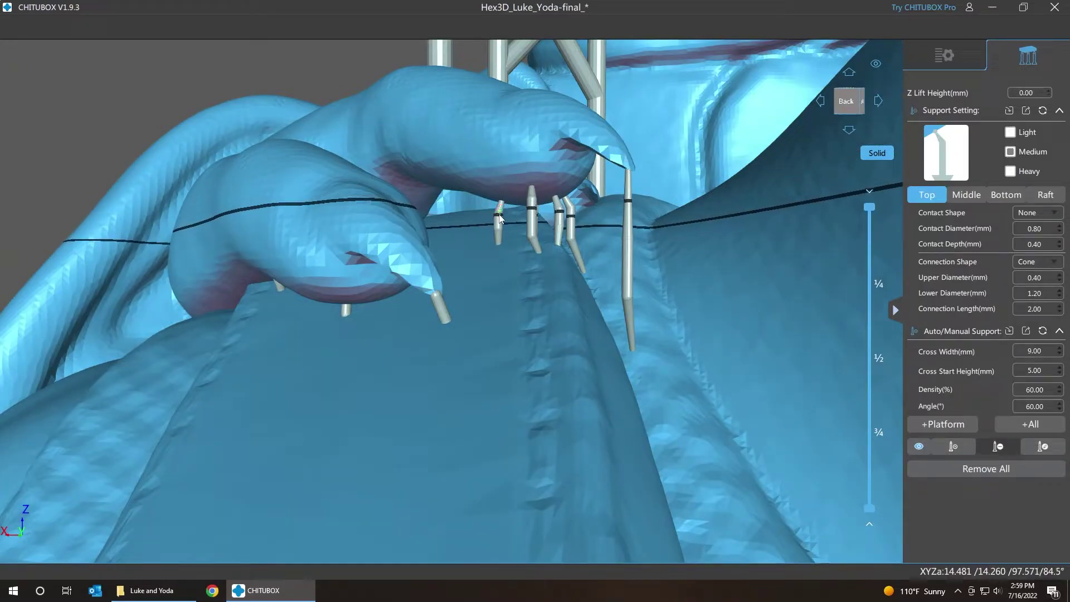
left_click(500, 219)
left_click(532, 214, "ctrl")
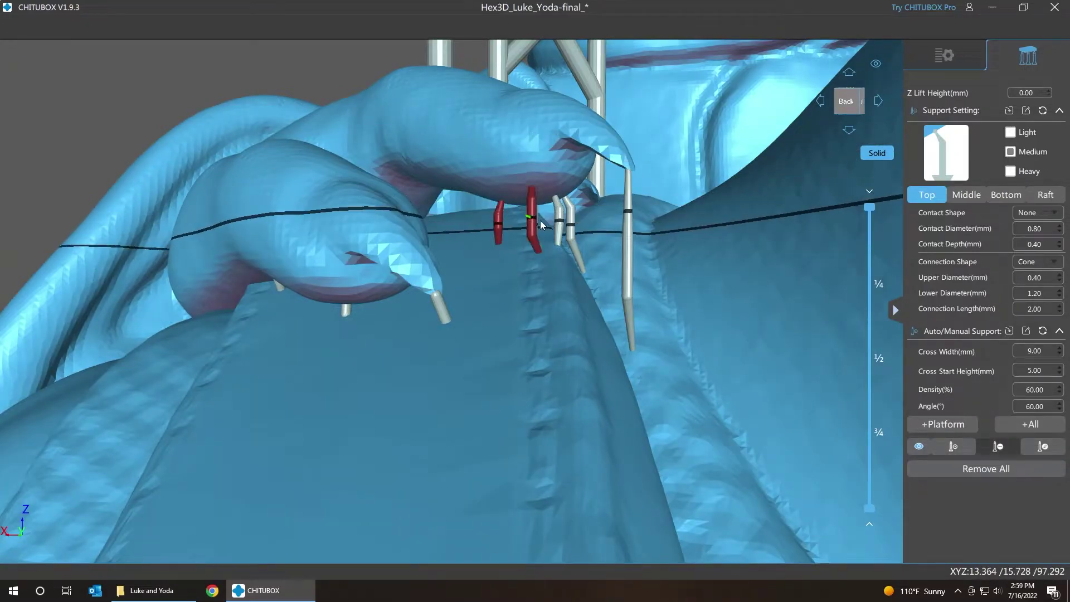
left_click(558, 219, "ctrl")
left_click(570, 223, "ctrl")
left_click(625, 227, "ctrl")
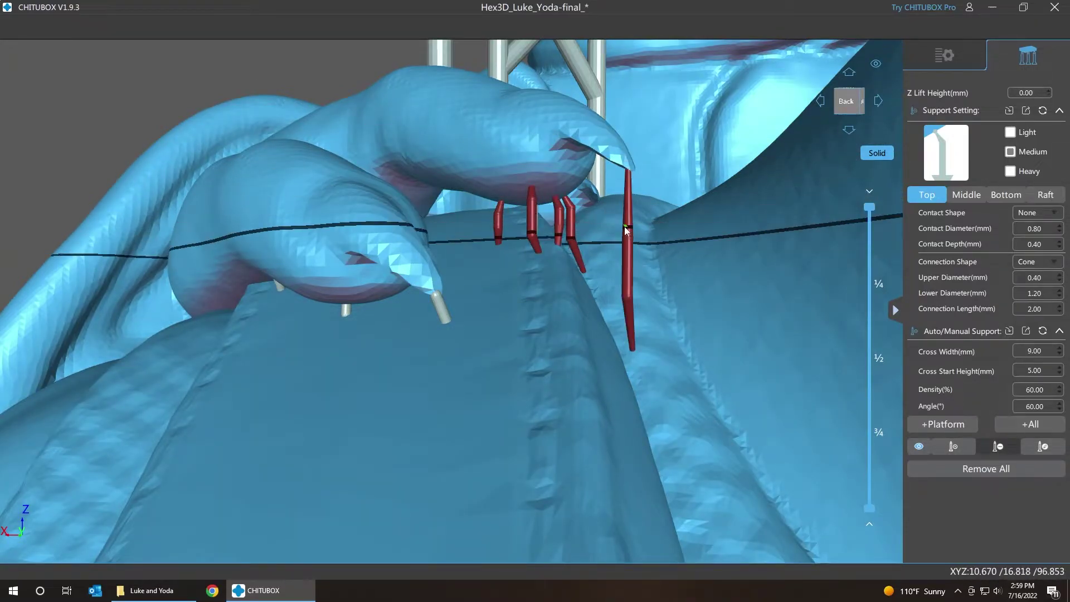
right_click_drag(573, 225, 512, 225)
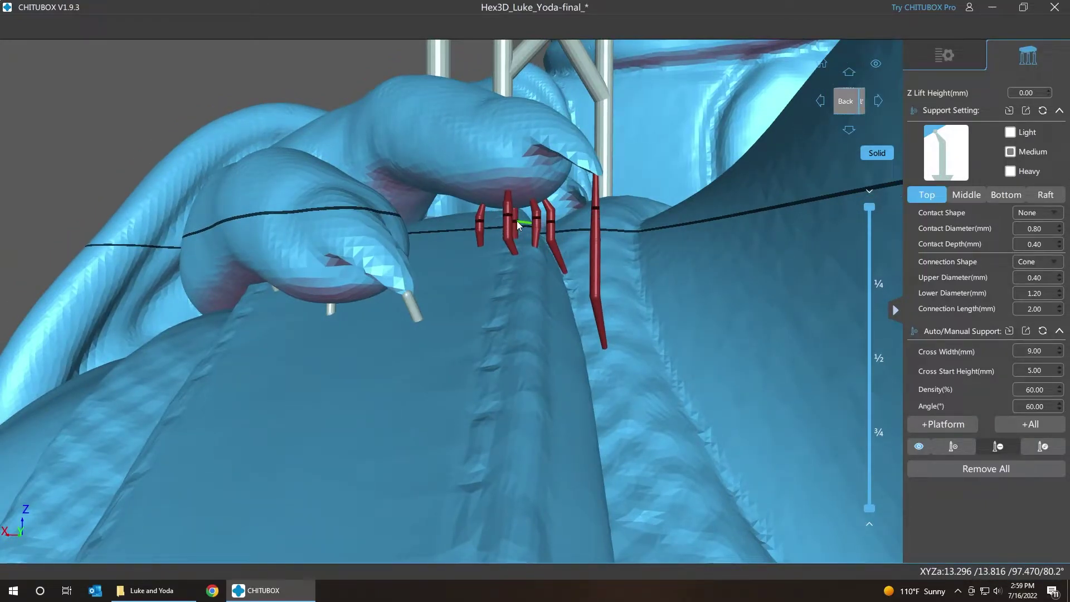
key("Delete")
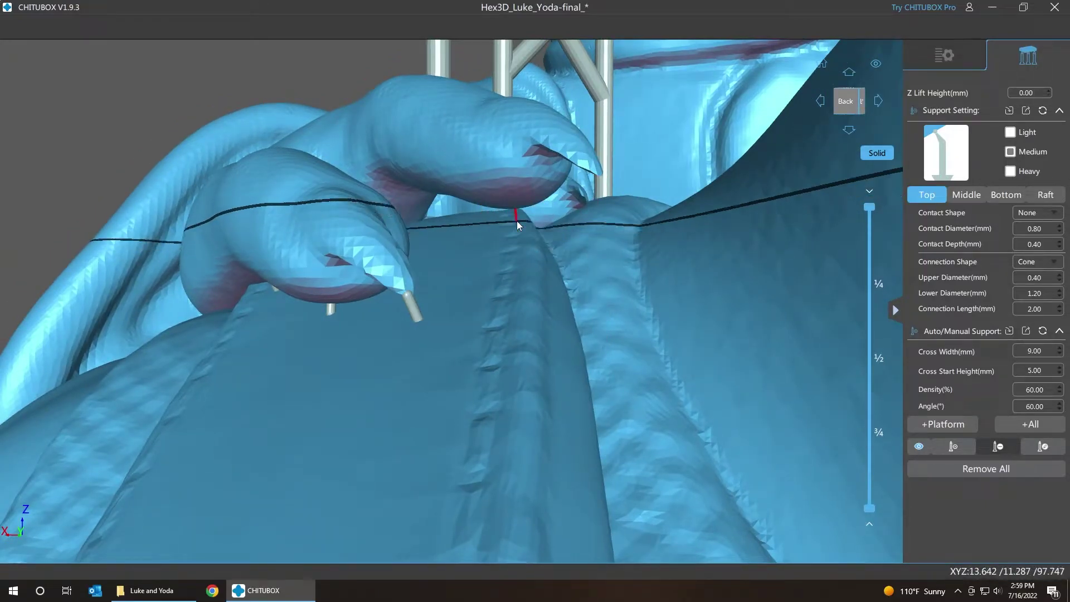
Step: Add heavy supports at the claw tip and beneath the pad of Yoda's finger nearest Luke's neck
left_click(994, 446)
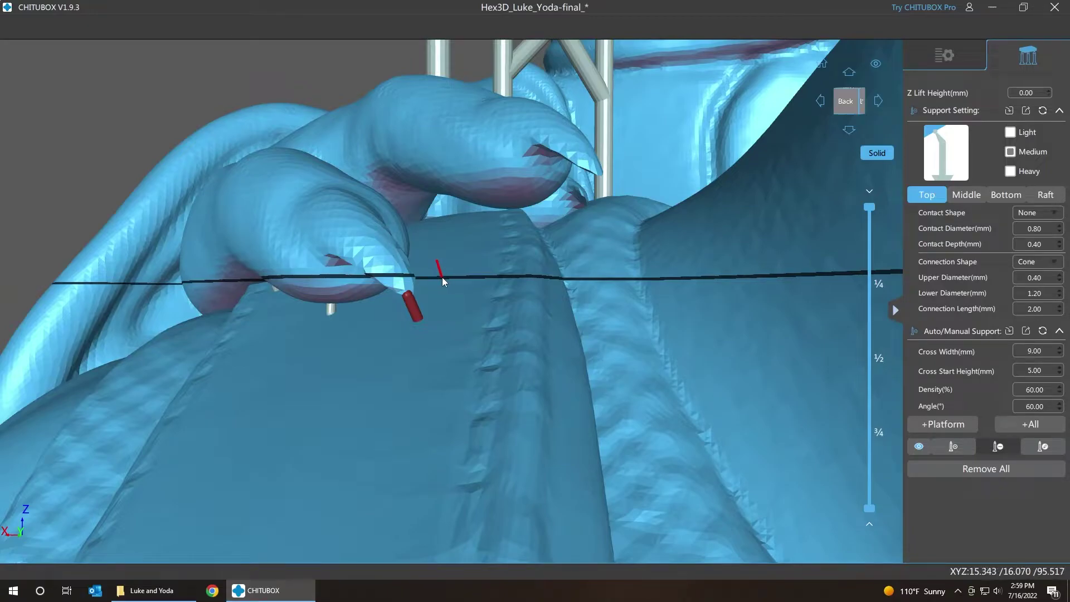
left_click(1010, 152)
left_click(589, 173)
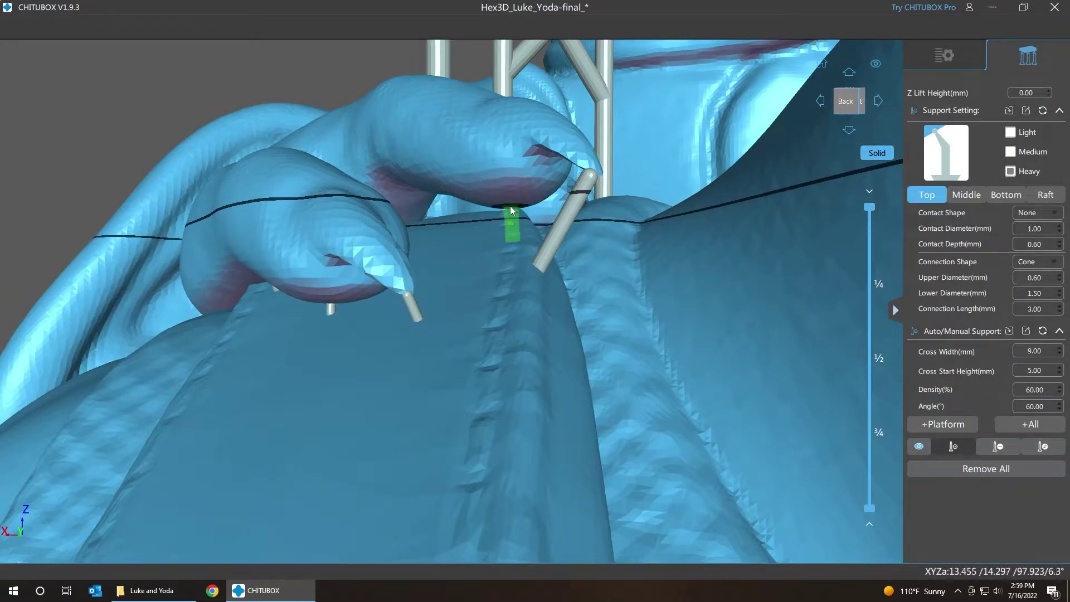
left_click(511, 211)
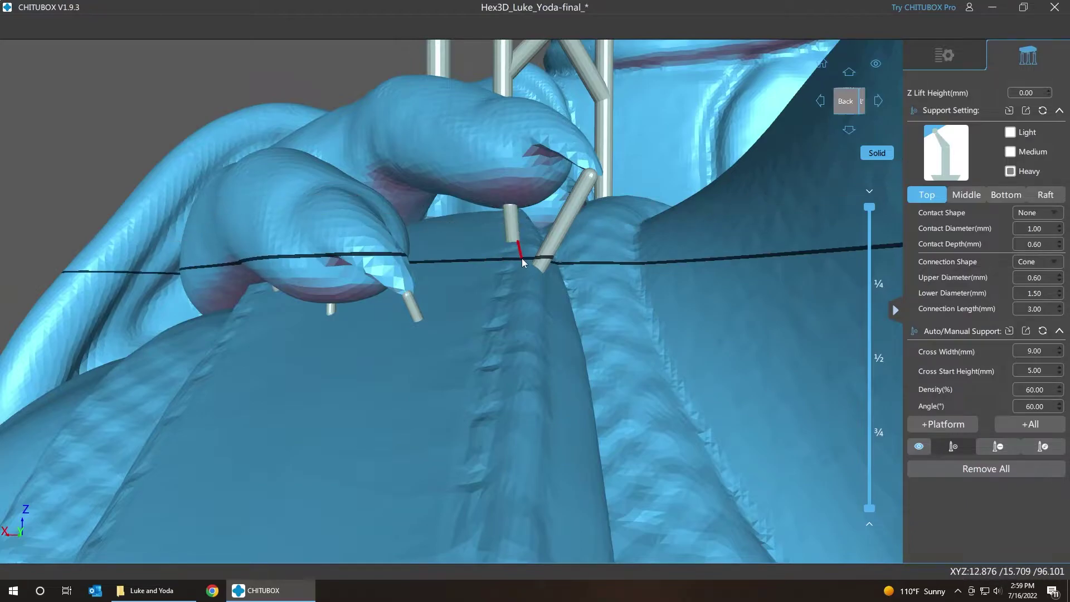
Step: Hide the layers below the finger and reposition the heavy support within the red overhang of its pad
left_click_drag(869, 508, 860, 326)
right_click_drag(686, 321, 646, 247)
left_click(455, 277)
scroll(459, 274, "up", 6)
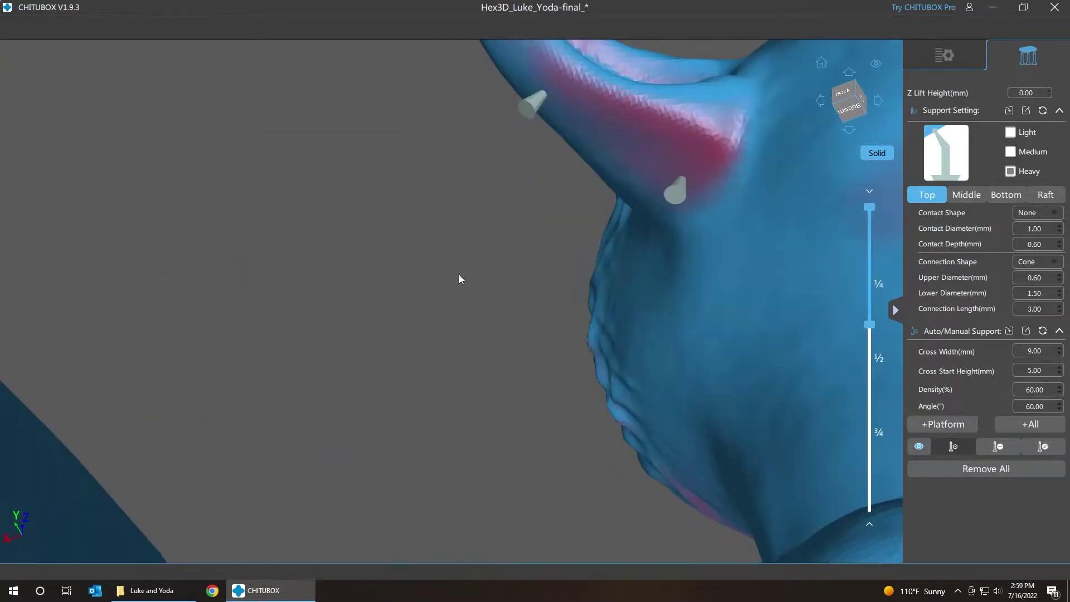
key("e")
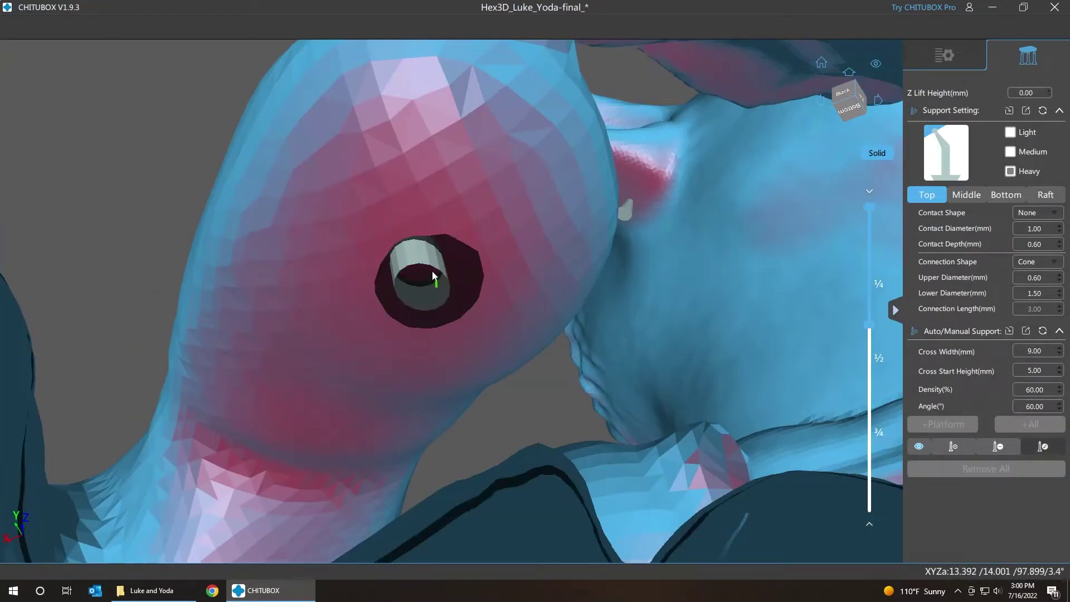
left_click(421, 255)
left_click_drag(423, 254, 434, 277)
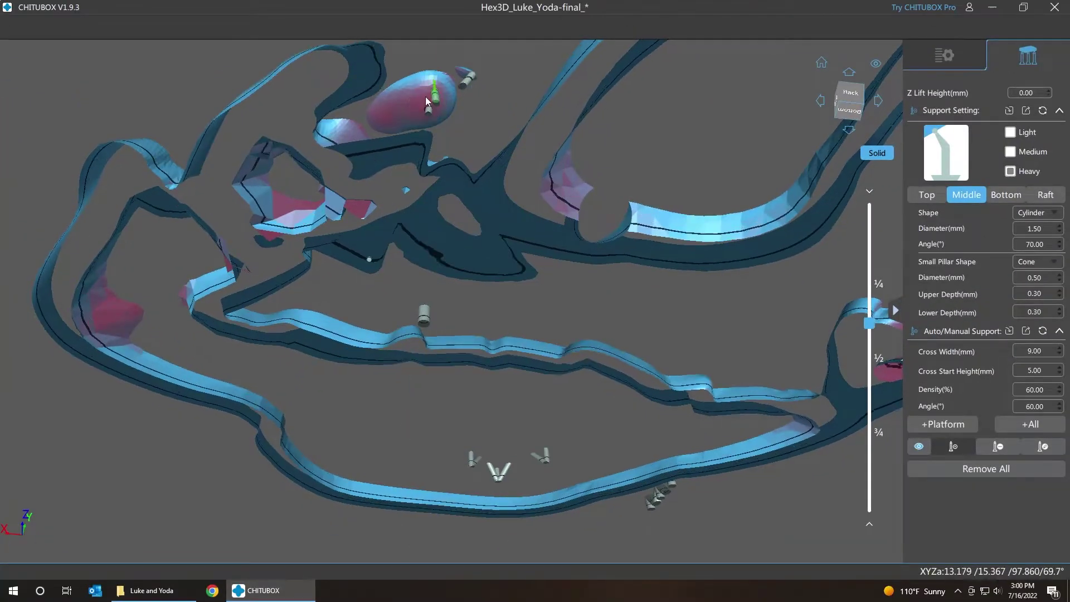
Step: Add more heavy supports around the underside of the finger and restore the model's full layer range
left_click(416, 122)
left_click(441, 116)
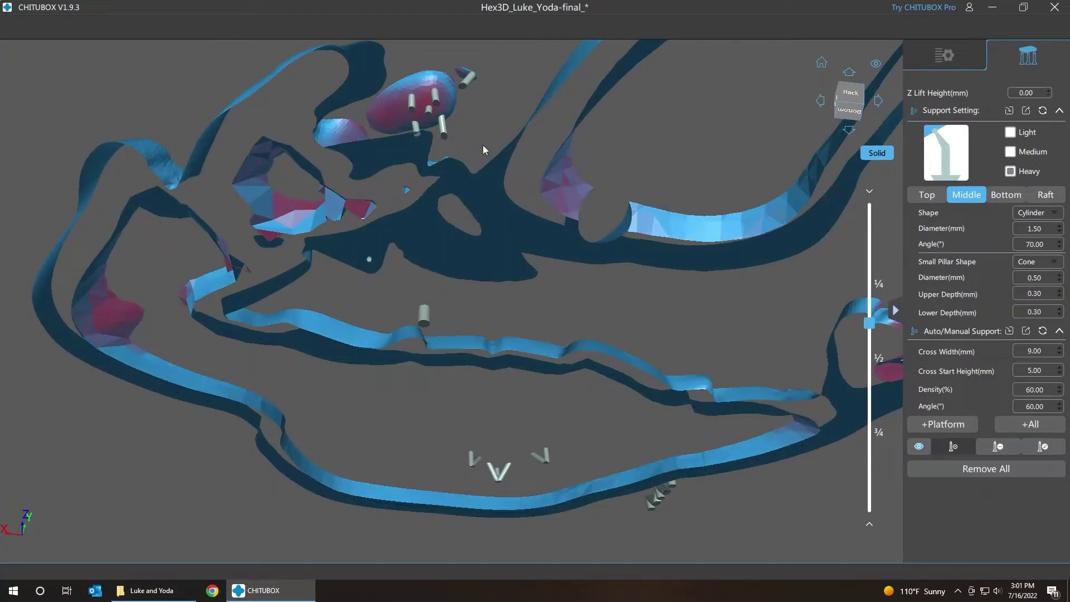
right_click_drag(485, 142, 494, 128)
left_click_drag(493, 132, 493, 167)
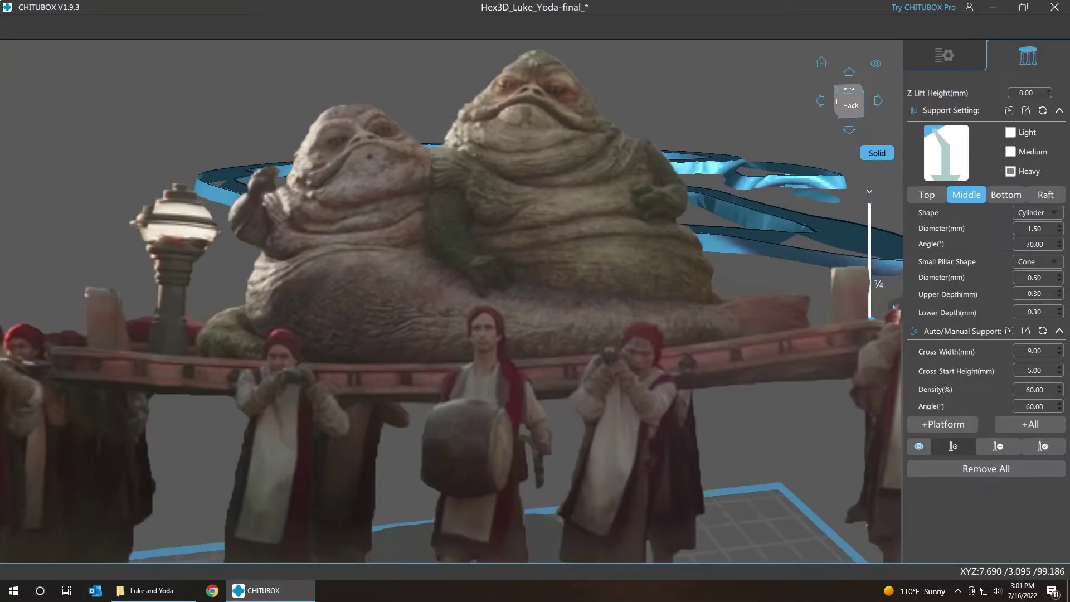
scroll(492, 190, "down", 3)
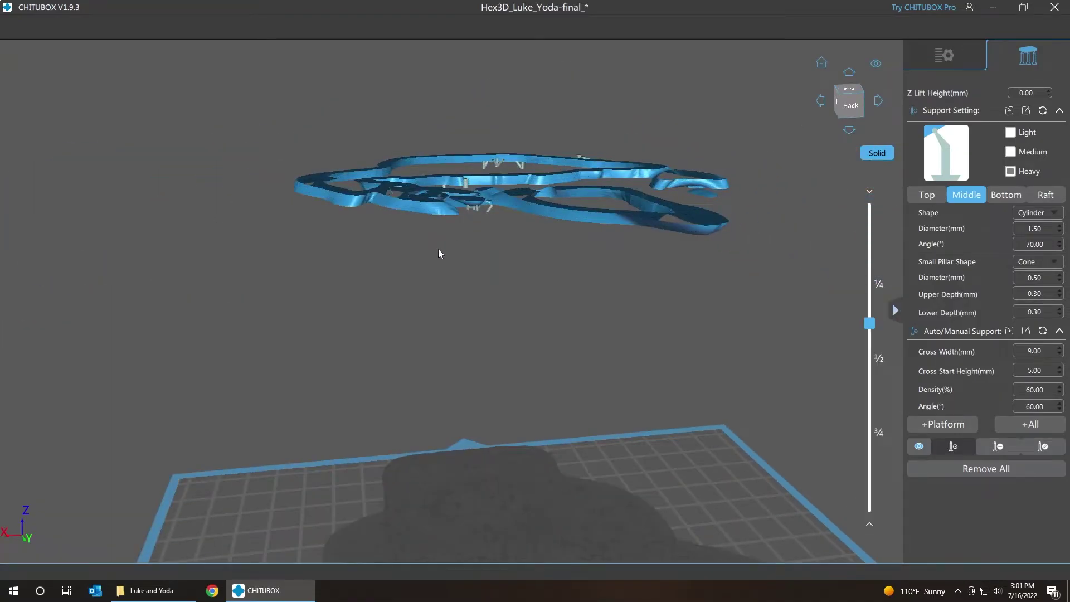
left_click_drag(870, 323, 869, 207)
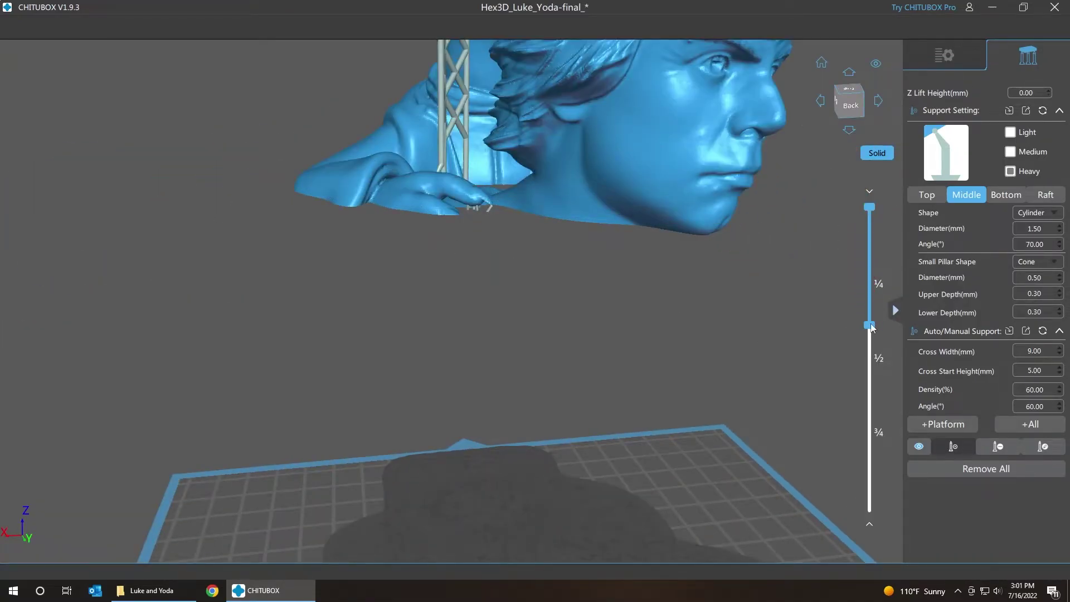
left_click_drag(869, 323, 869, 508)
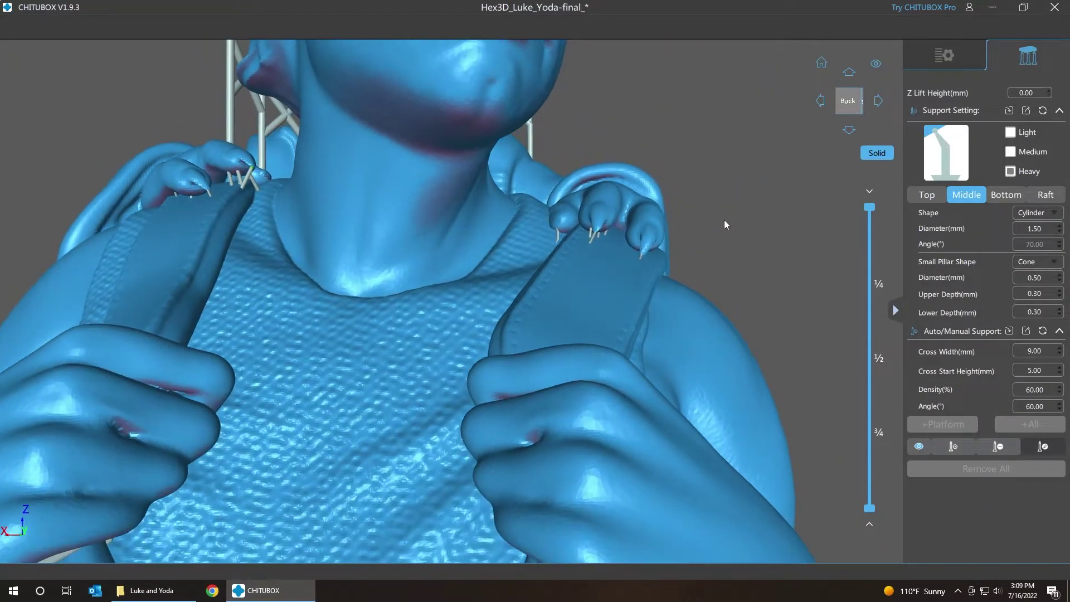
Step: Delete the supports beneath the claws and finger pads of Yoda's other hand on the opposite shoulder strap
scroll(615, 248, "up", 6)
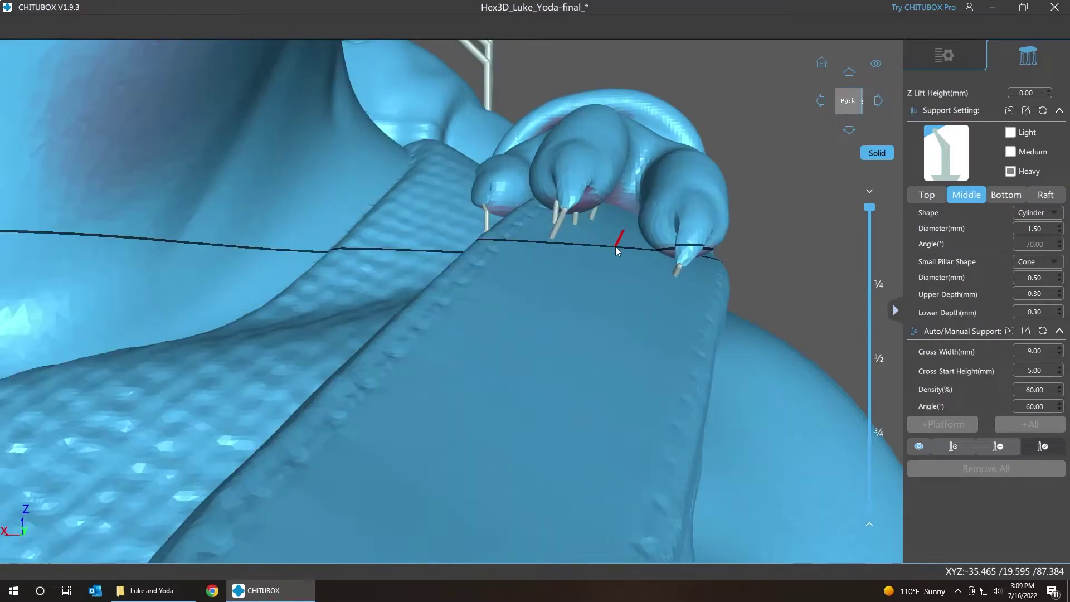
right_click_drag(802, 239, 808, 219)
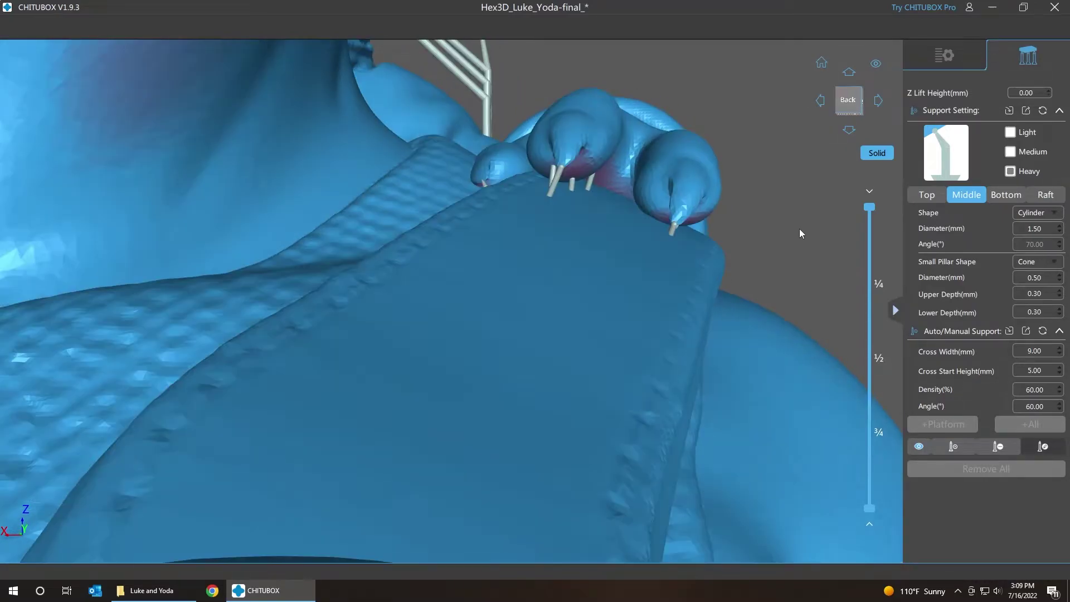
scroll(798, 229, "up", 2)
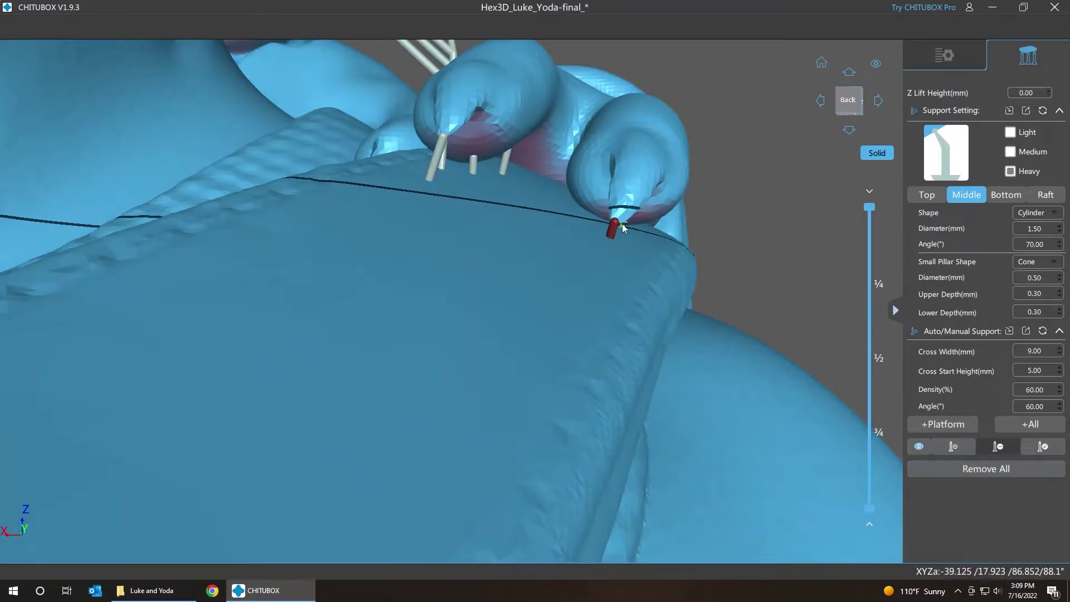
left_click(505, 161)
left_click_drag(473, 165, 466, 166)
left_click(467, 164)
left_click(429, 157)
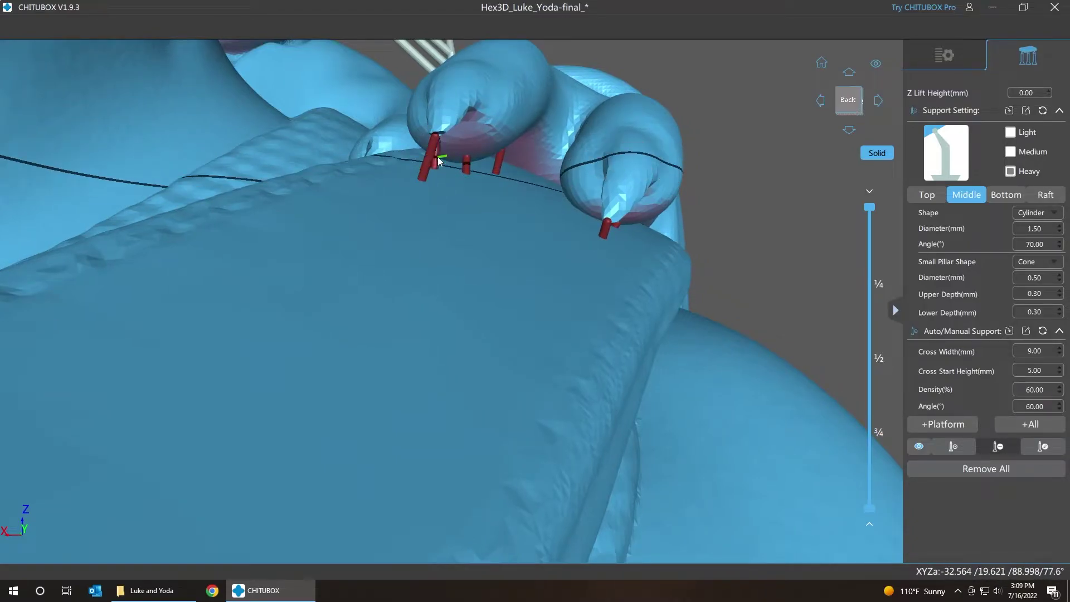
left_click_drag(548, 209, 756, 353)
Step: Add heavy supports beneath the finger pads of Yoda's hand on that strap, including one farther back along the finger
left_click_drag(728, 239, 513, 148)
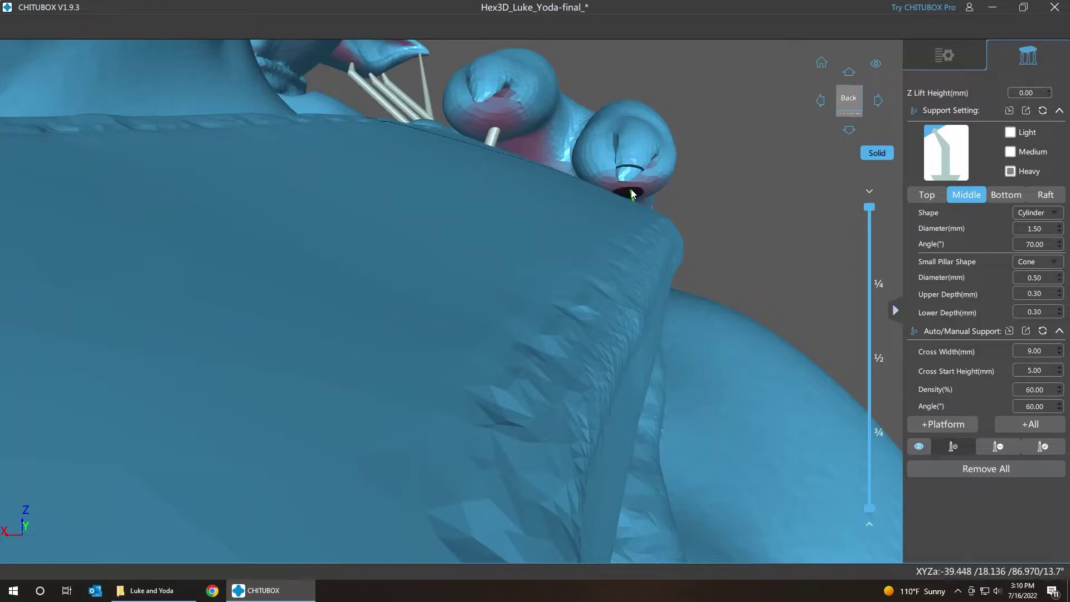
right_click_drag(633, 193, 606, 176)
left_click_drag(604, 179, 467, 123)
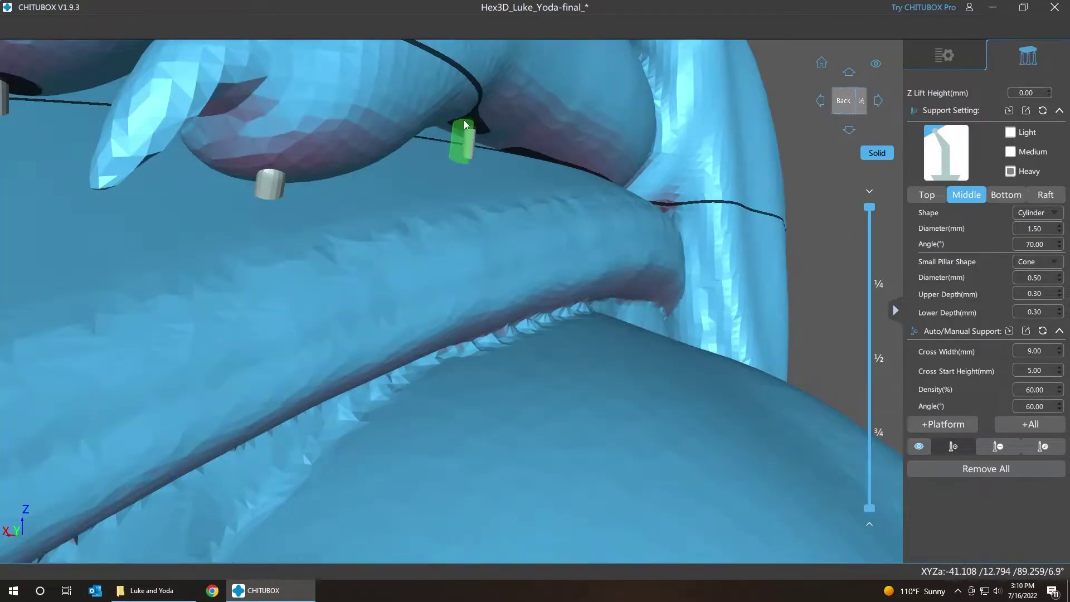
left_click(475, 155, "shift")
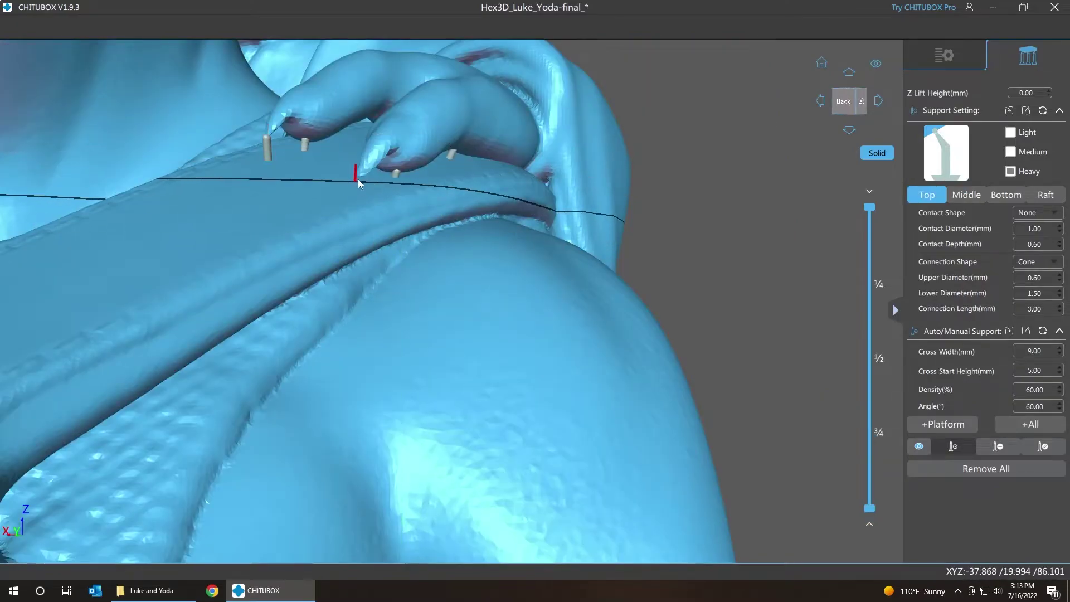
Step: Hide the layers above 1784 and step up and down the nearby layers to check that supports catch the finger islands
mouse_move(317, 201)
right_mouse_down()
mouse_move(342, 198)
mouse_move(306, 190)
right_mouse_up()
left_click_drag(867, 207, 869, 339)
right_click_drag(769, 167, 763, 226)
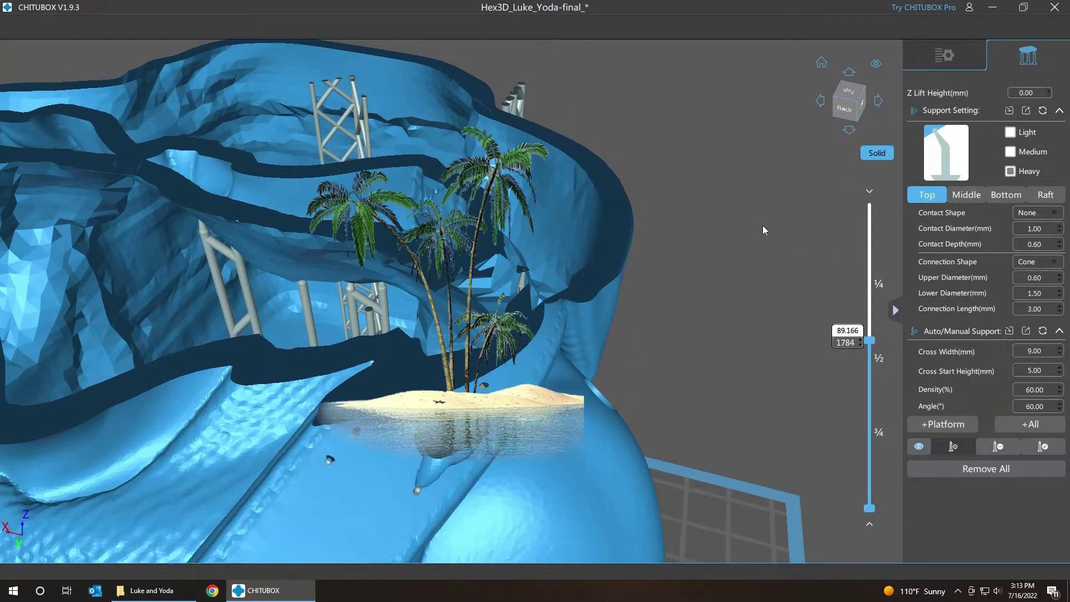
key("Up")
key("Up")
key("Up")
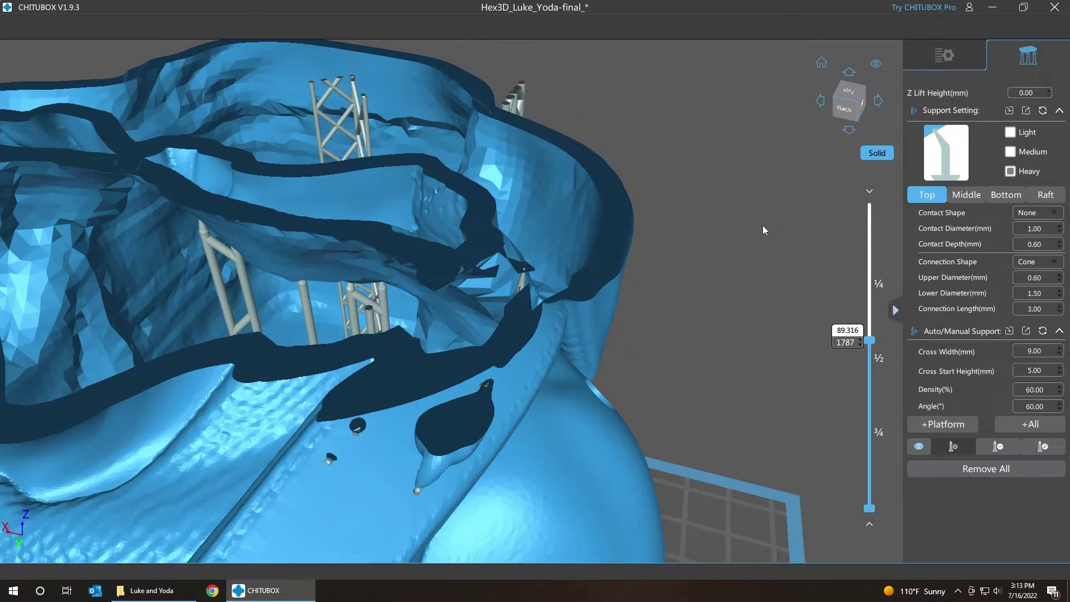
key("Down")
key("Down")
key("Up")
key("Up")
key("Up")
key("Up")
key("Up")
Step: Shift the pillar of the short heavy support beneath the belt loop's lower corner farther in under the loop
middle_click_drag(727, 299, 745, 232)
scroll(745, 231, "down", 5)
right_click_drag(786, 306, 716, 236)
scroll(565, 499, "up", 3)
right_click_drag(565, 499, 524, 491)
scroll(524, 490, "up", 3)
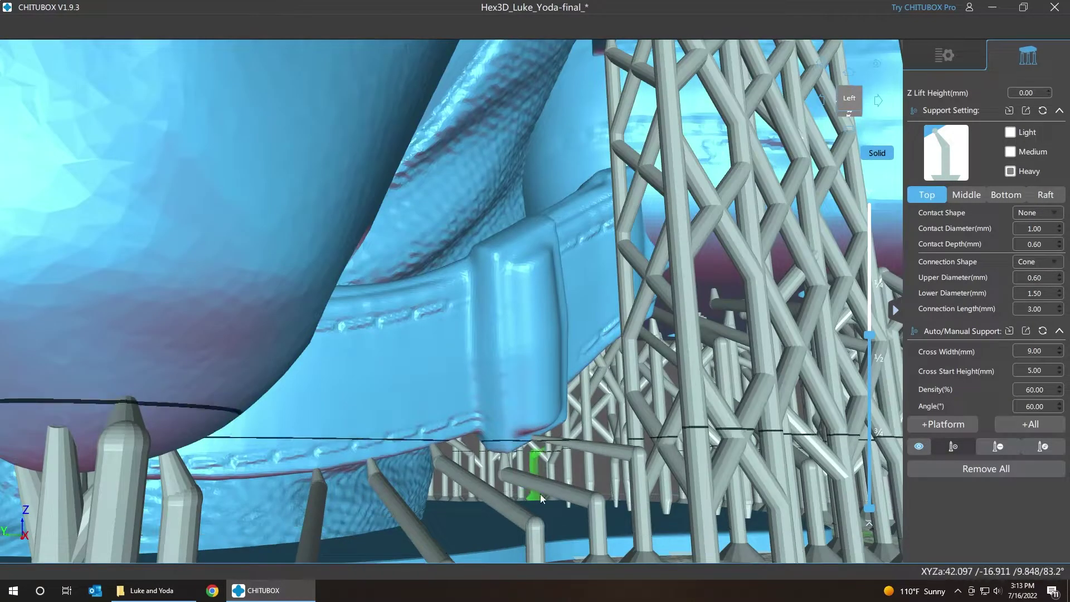
scroll(576, 496, "up", 4)
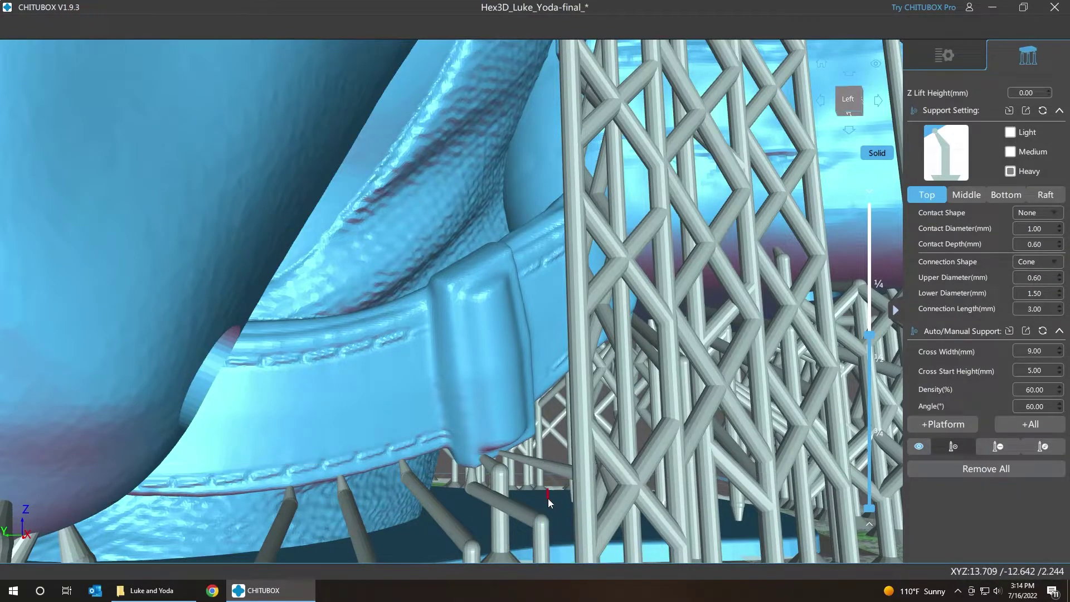
middle_click_drag(546, 497, 556, 434)
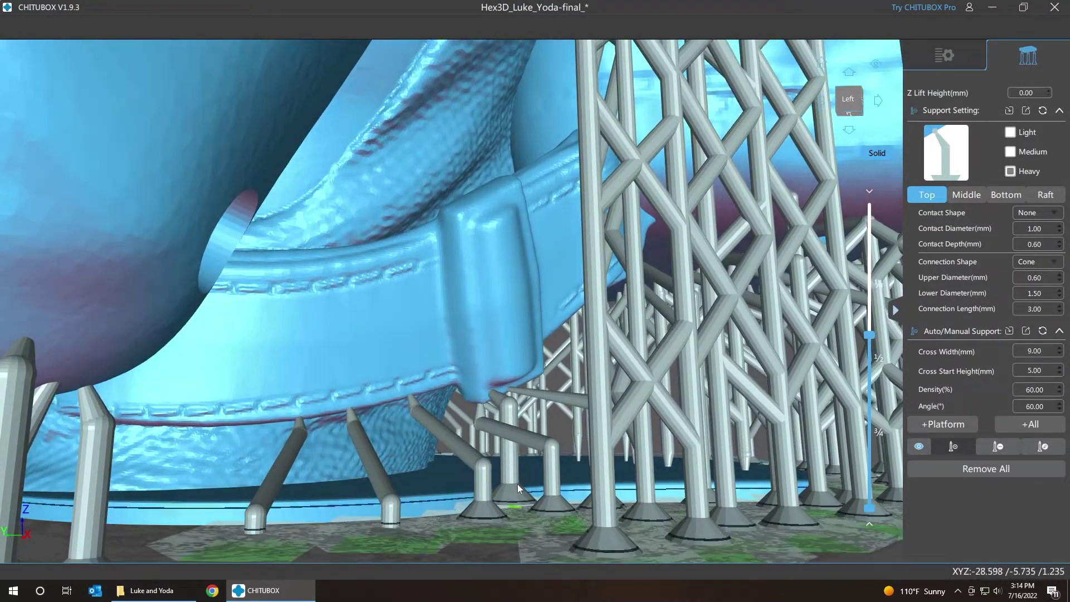
key("e")
left_click(512, 466)
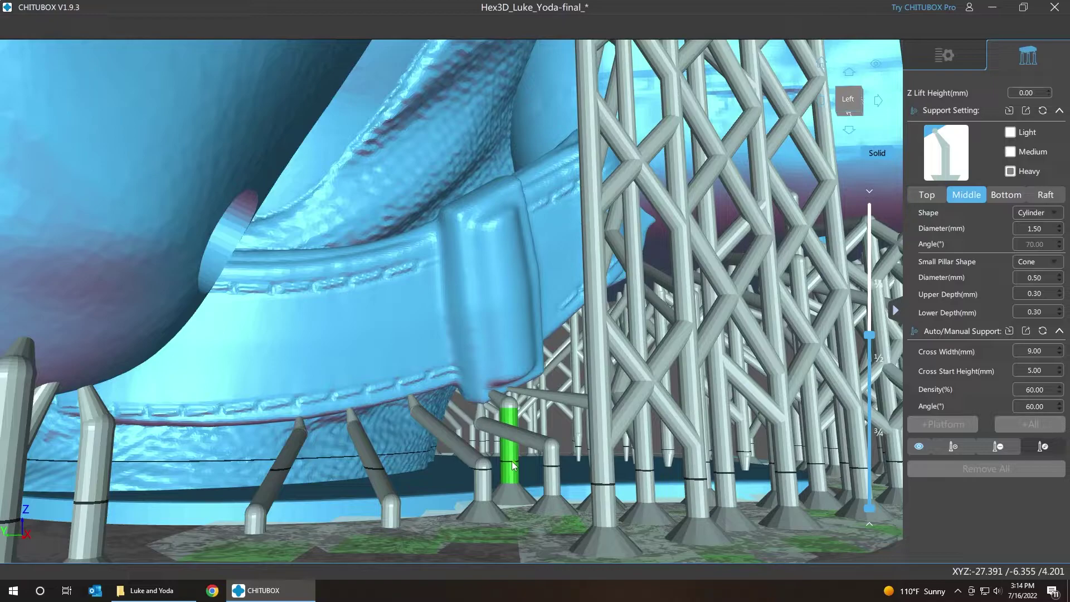
mouse_move(513, 466)
left_mouse_down()
mouse_move(509, 482)
mouse_move(501, 466)
left_mouse_up()
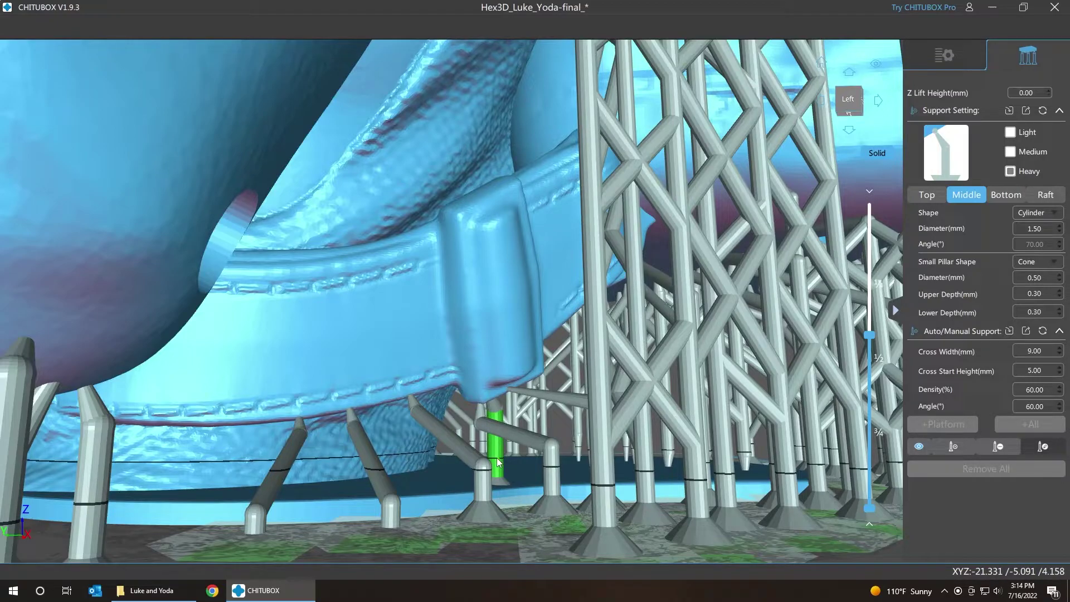
Step: Move that support's contact tip across the belt loop's underside and delete the slanted heavy support crossing in front of it
scroll(514, 503, "up", 5)
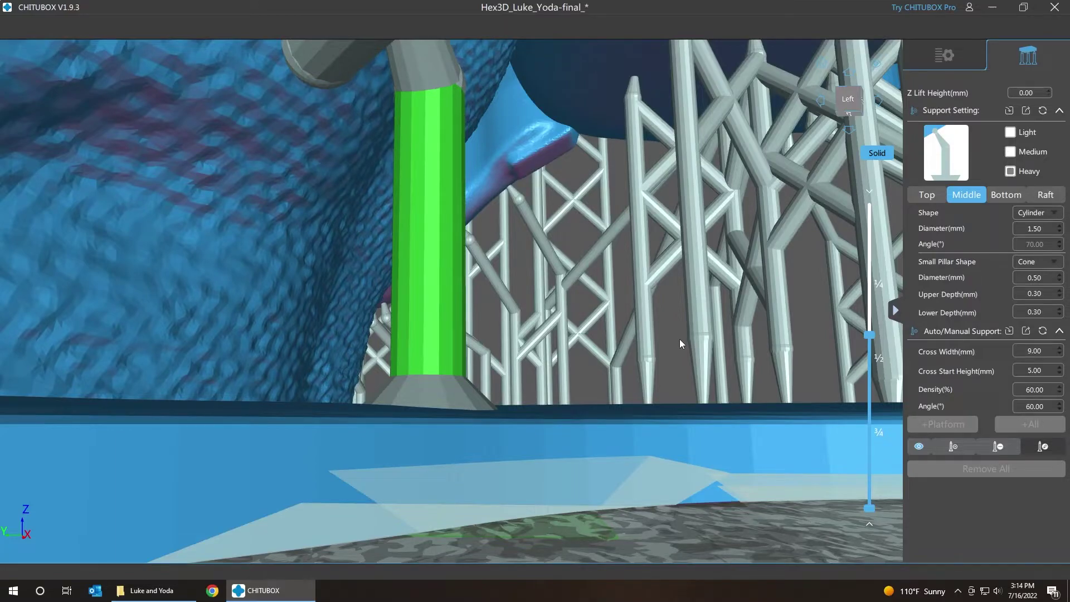
right_click_drag(680, 339, 704, 357)
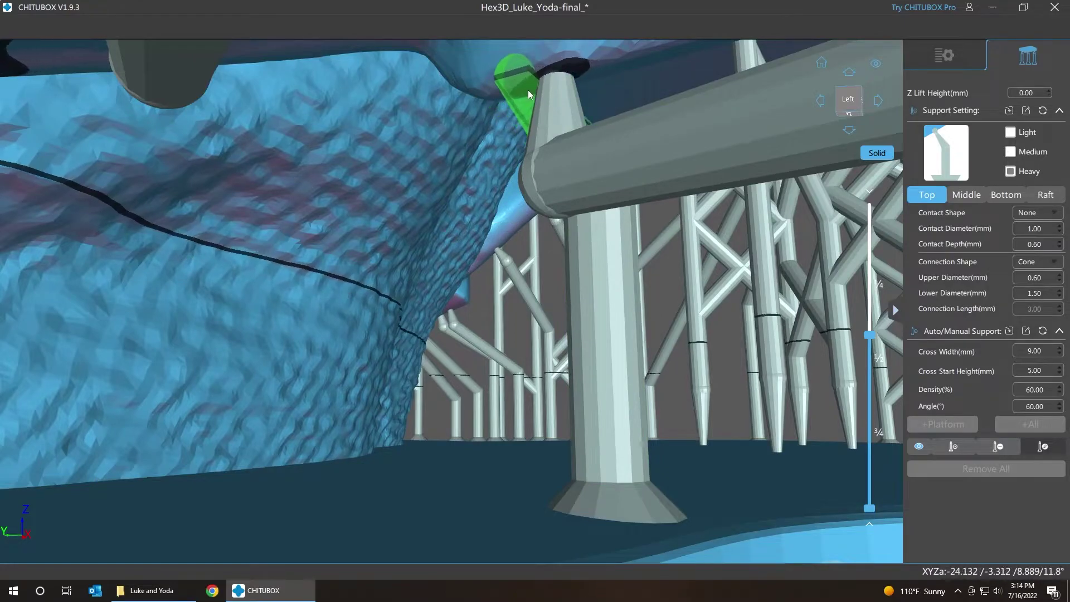
left_click_drag(545, 98, 574, 78)
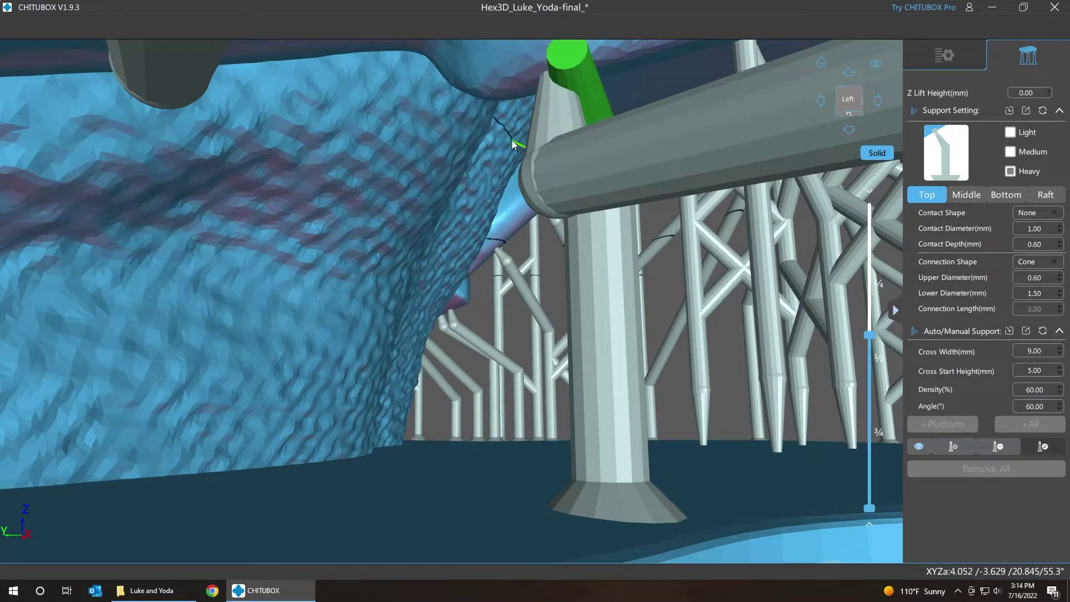
key("d")
left_click(637, 166)
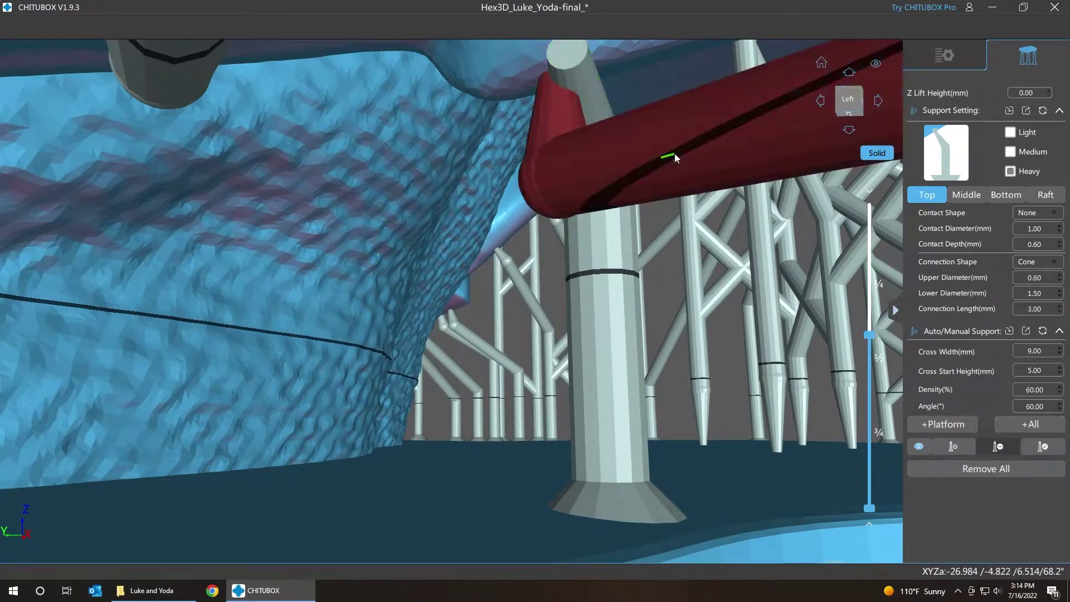
key("Delete")
Step: Reposition the remaining support's upper joint, foot and pillar so it stands nearly upright on the model's base
left_click_drag(608, 254, 585, 167)
left_click_drag(588, 267, 596, 513)
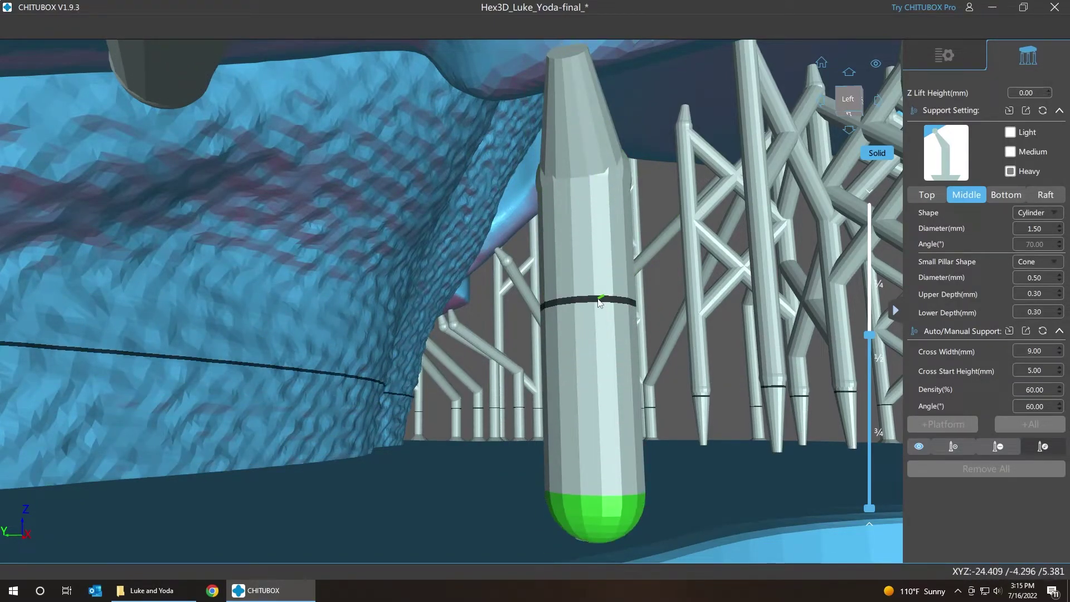
mouse_move(598, 298)
left_mouse_down()
mouse_move(580, 310)
mouse_move(584, 293)
left_mouse_up()
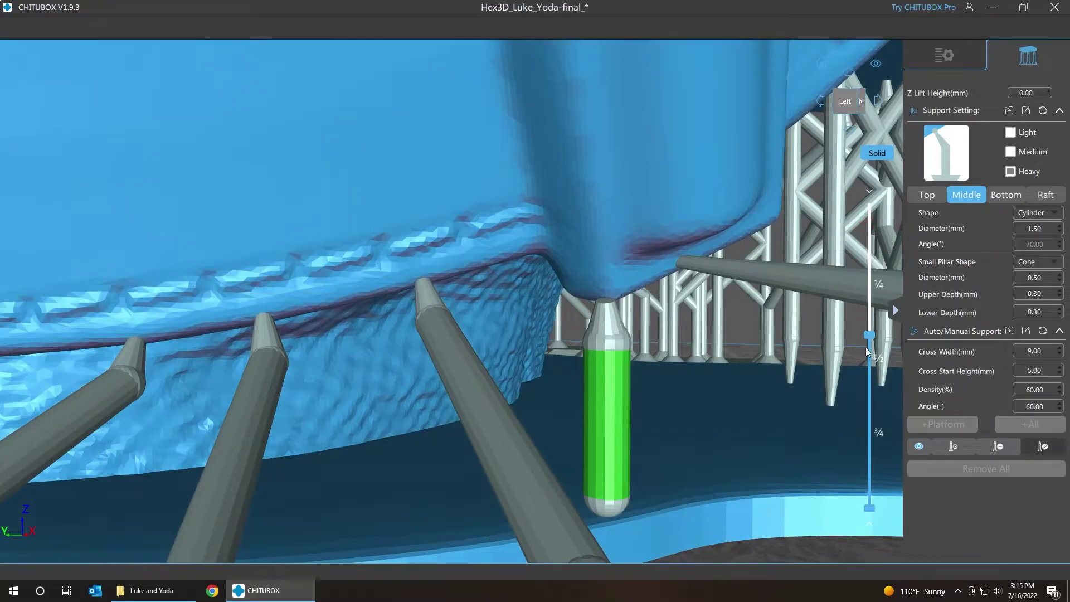
Step: Hide the layers above 178 and compare the belt loop's first island with the repositioned support's tip from above and below
left_click_drag(869, 335, 870, 491)
scroll(808, 267, "down", 3)
right_click_drag(777, 159, 741, 267)
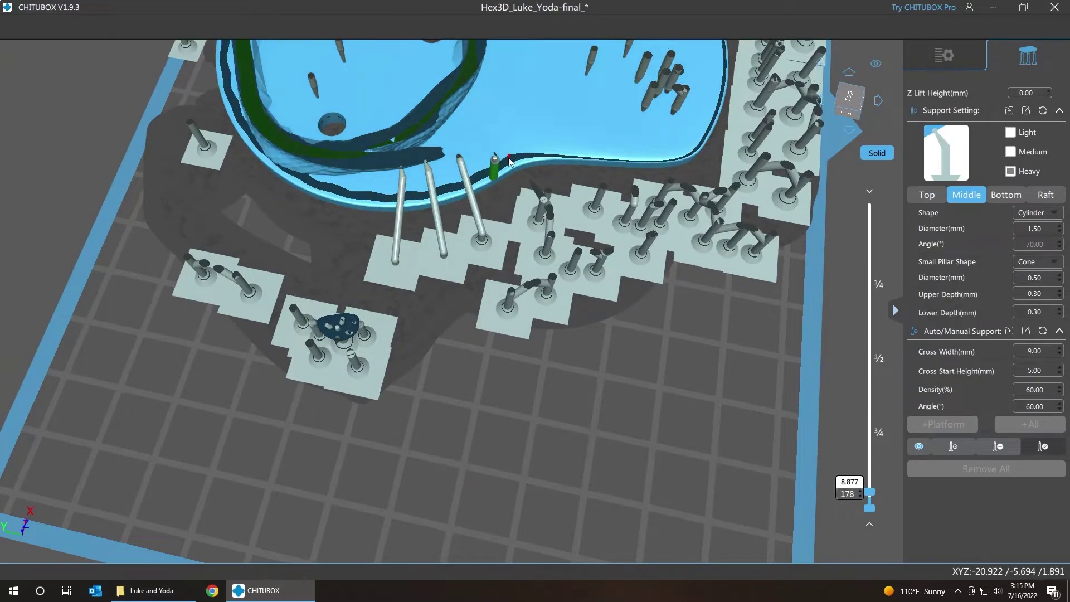
scroll(501, 154, "up", 6)
scroll(509, 155, "up", 3)
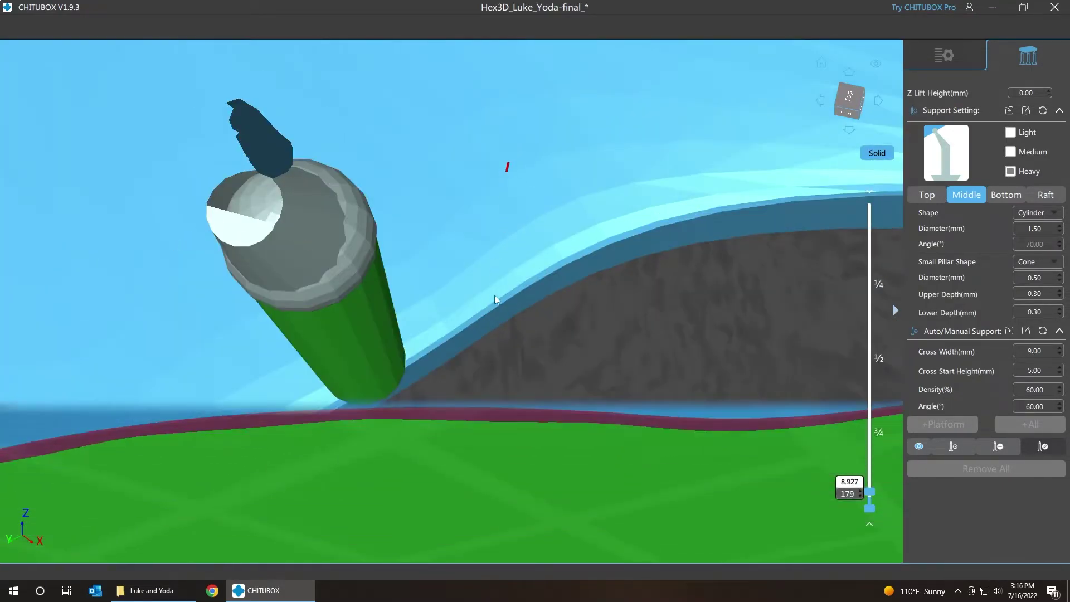
left_click(534, 183)
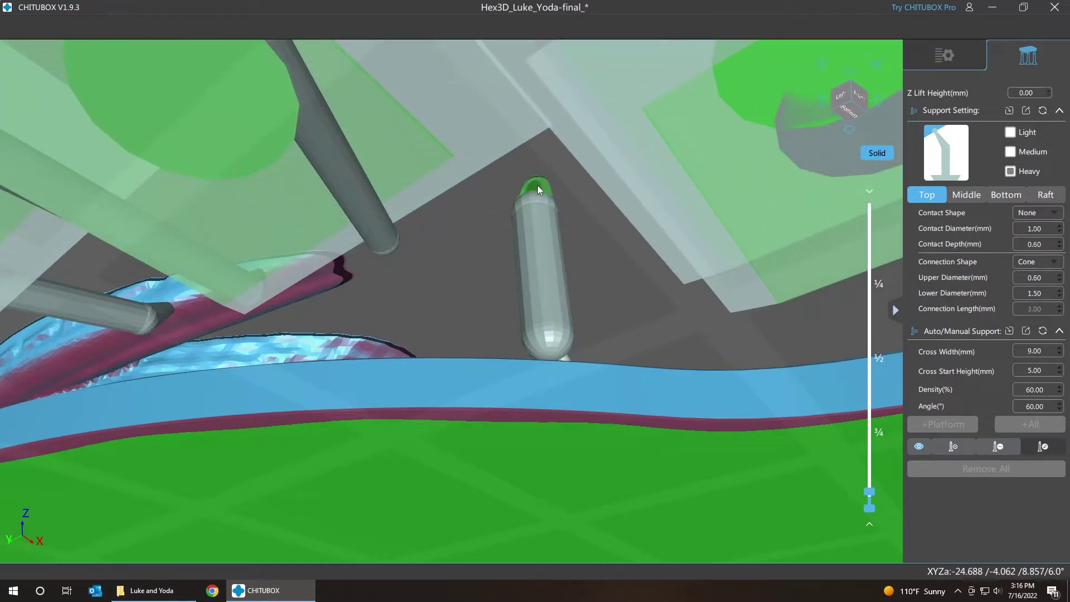
left_click(550, 262)
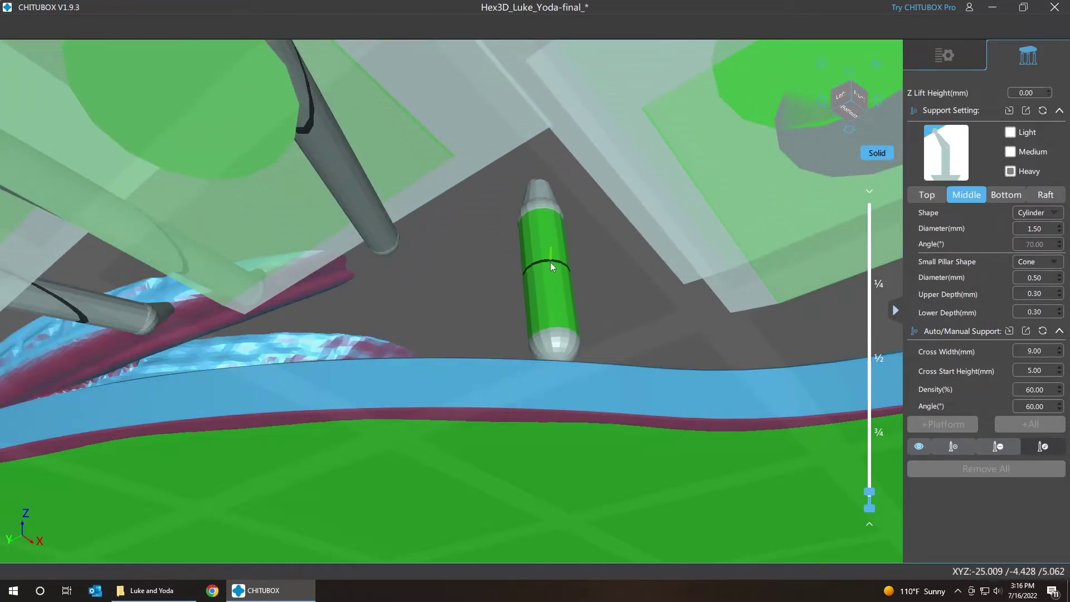
scroll(543, 184, "down", 10)
right_click_drag(690, 115, 521, 335)
scroll(526, 321, "up", 10)
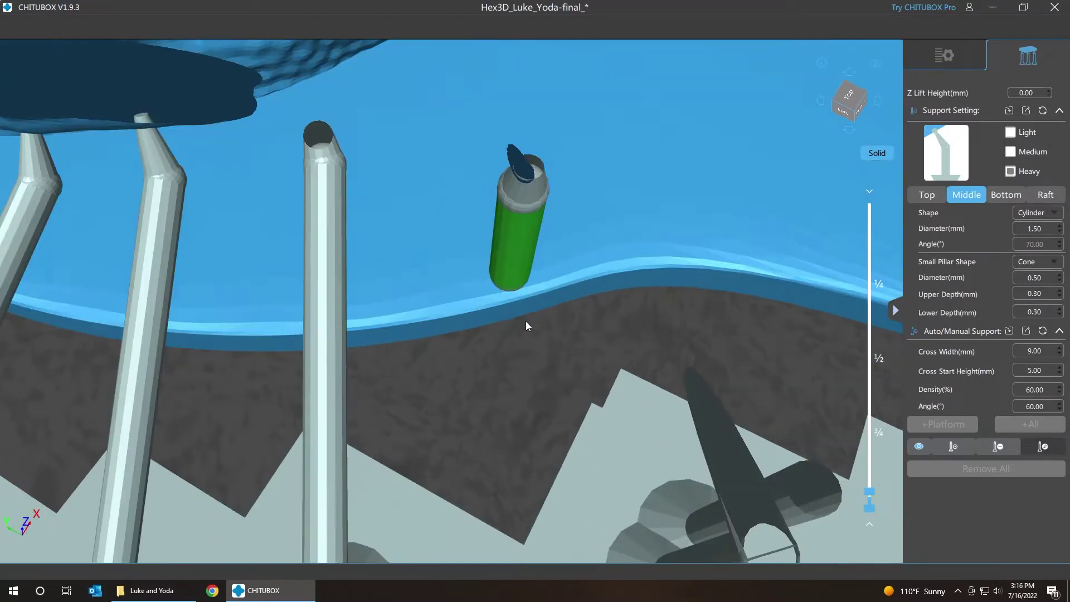
Step: Step up through the layers to 209 to check how the growing belt loop island meets its supports
key("Up")
key("Up")
key("Up")
key("Up")
key("Up")
key("Up")
key("Up")
key("Up")
key("Up")
key("Up")
key("Up")
key("Up")
key("Up")
key("Up")
key("Up")
key("Up")
key("Up")
key("Up")
key("Up")
key("Up")
key("Up")
key("Up")
key("Up")
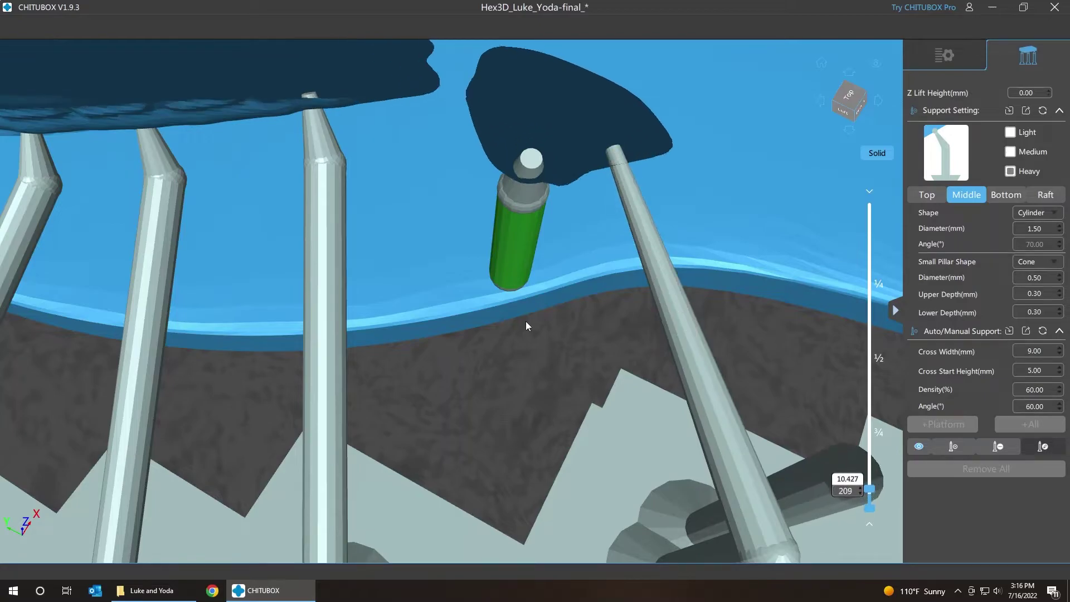
Step: Add another heavy support beneath the belt loop's lower edge, right beside the repositioned one
scroll(566, 335, "down", 4)
scroll(566, 331, "down", 8)
right_click_drag(566, 331, 702, 320)
scroll(795, 327, "up", 10)
scroll(795, 326, "up", 3)
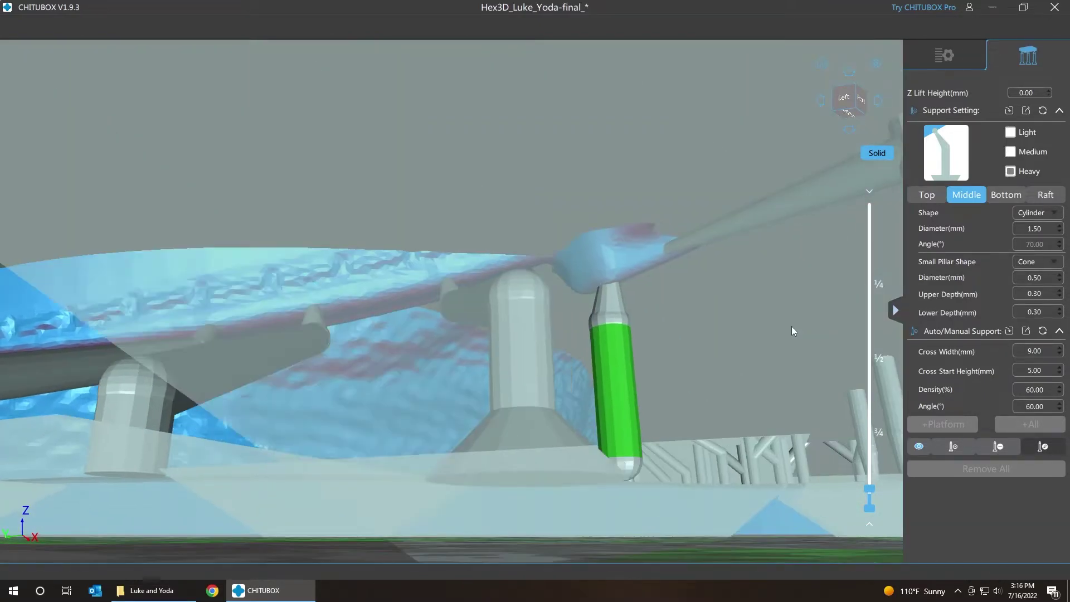
scroll(792, 326, "up", 3)
key("Escape")
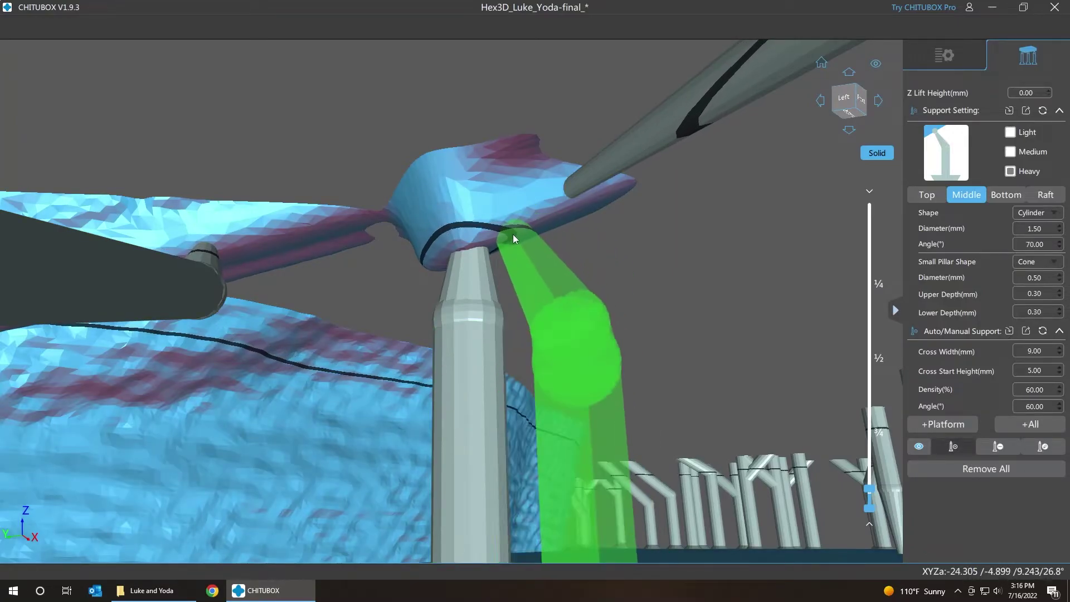
left_click(513, 234)
scroll(513, 234, "down", 5)
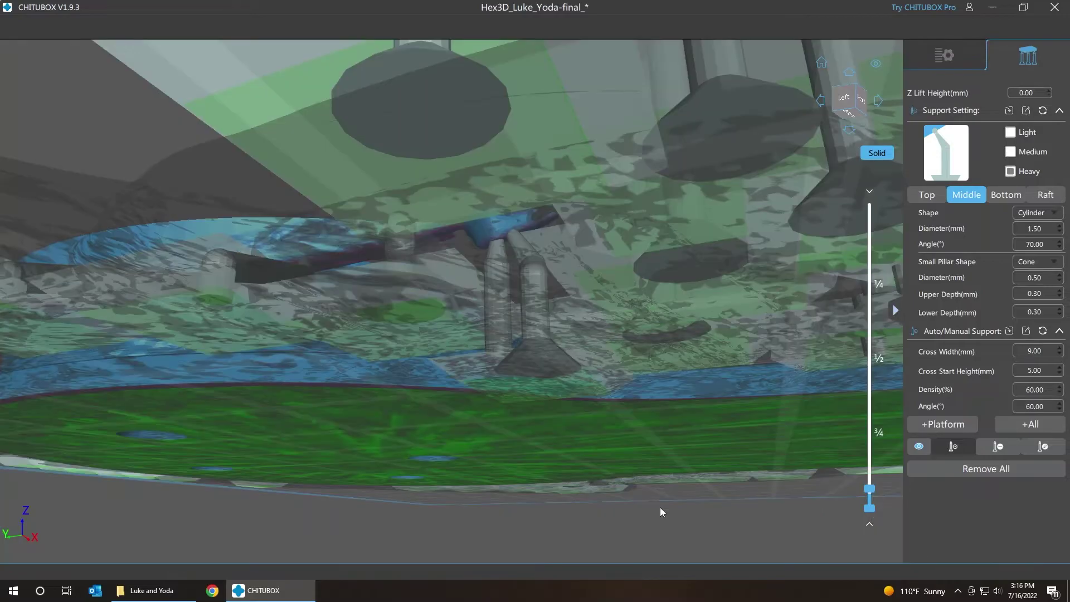
right_click_drag(660, 507, 690, 554)
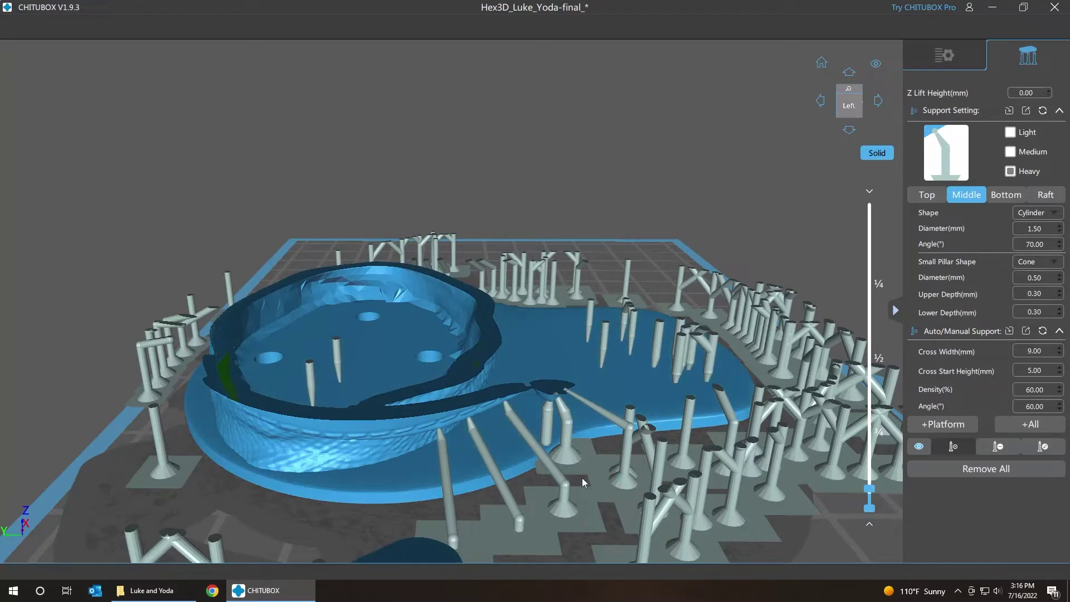
Step: Set the touch diameter of the heavy supports' skate-shaped platform foot to 8 mm
key("e")
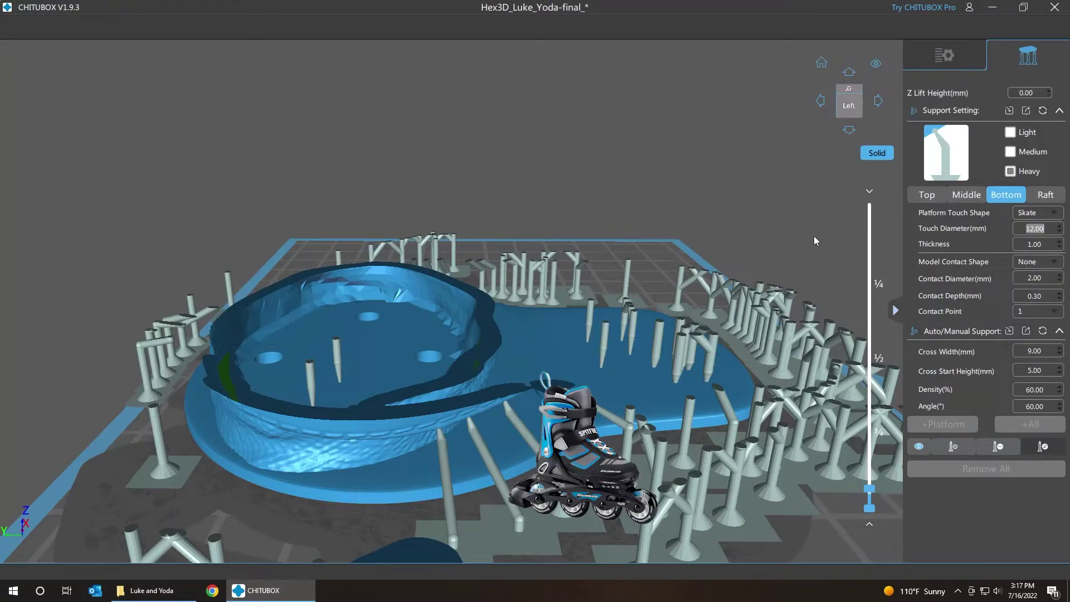
type("8")
right_click_drag(779, 241, 768, 242)
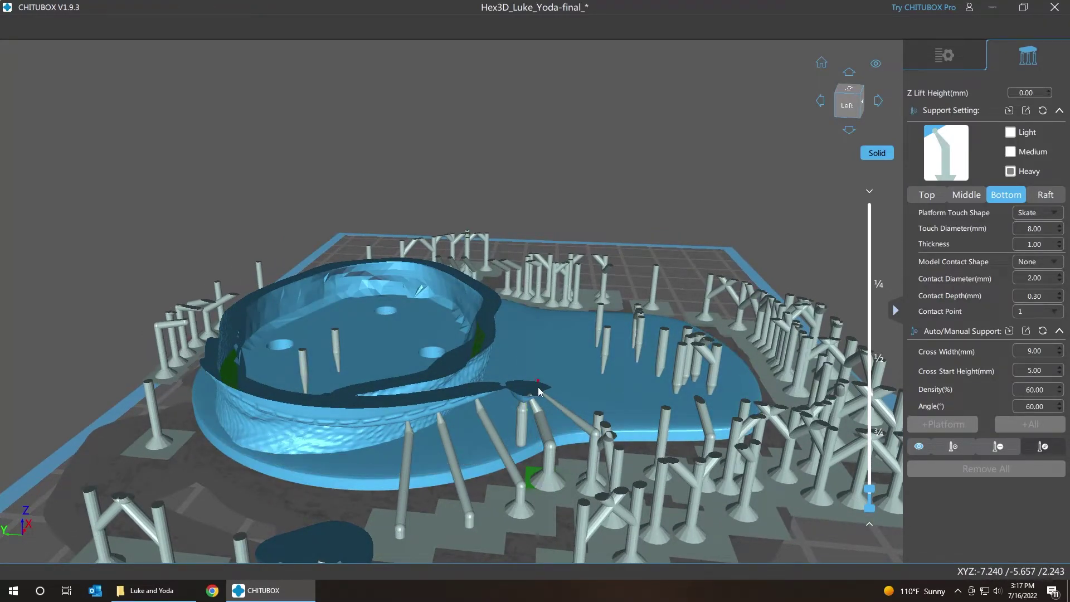
Step: Show the layers up to 1189 and add a medium support on each side of the existing one beneath the wrist at the back strap
right_click_drag(106, 337, 300, 334)
scroll(186, 323, "down", 4)
right_click_drag(642, 253, 682, 257)
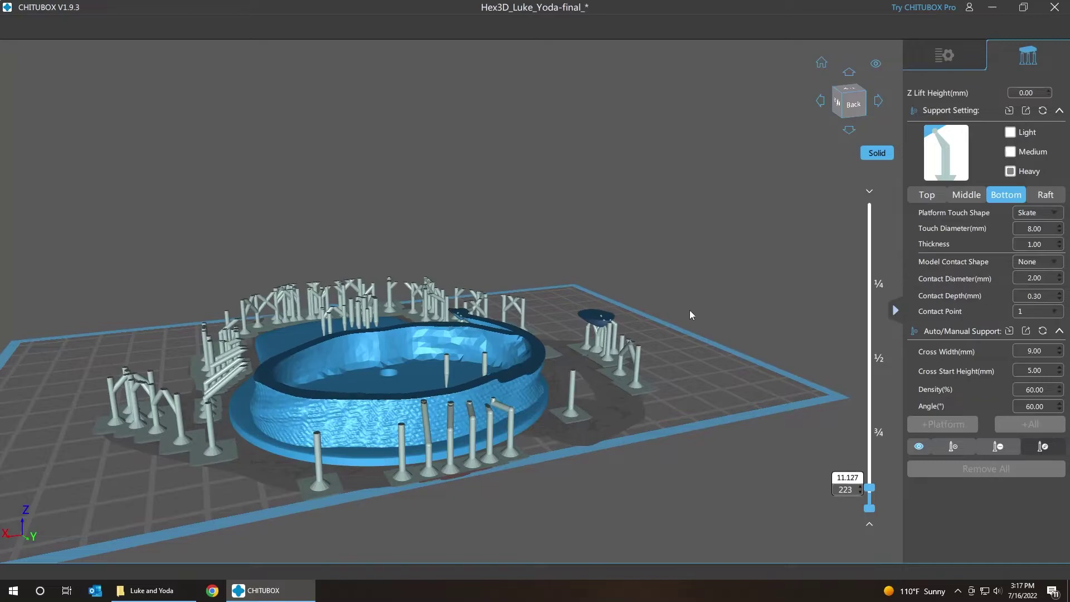
left_click_drag(870, 489, 871, 400)
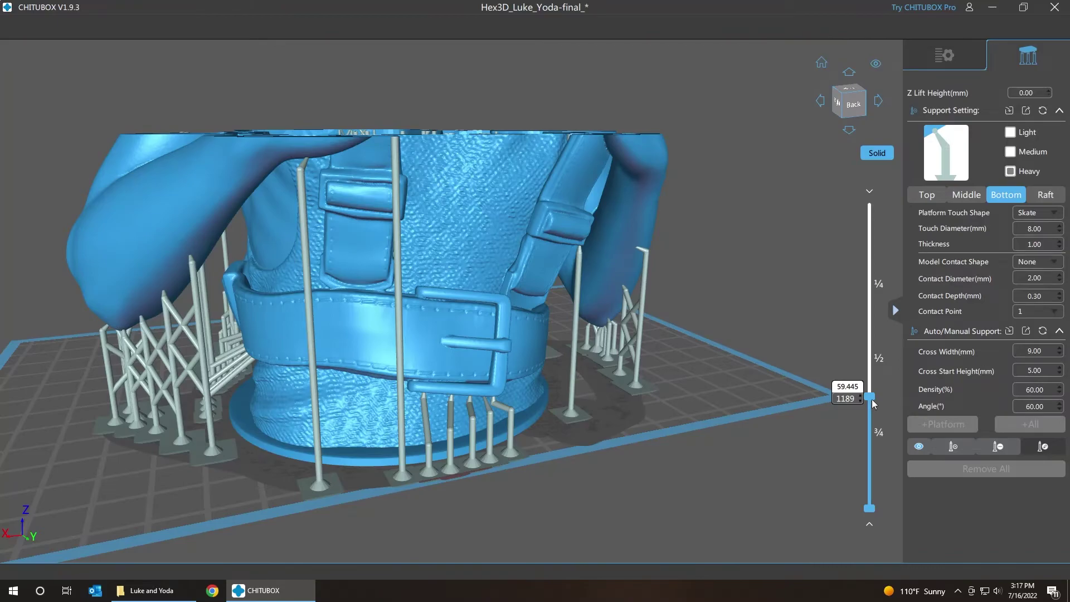
left_click_drag(872, 399, 845, 400)
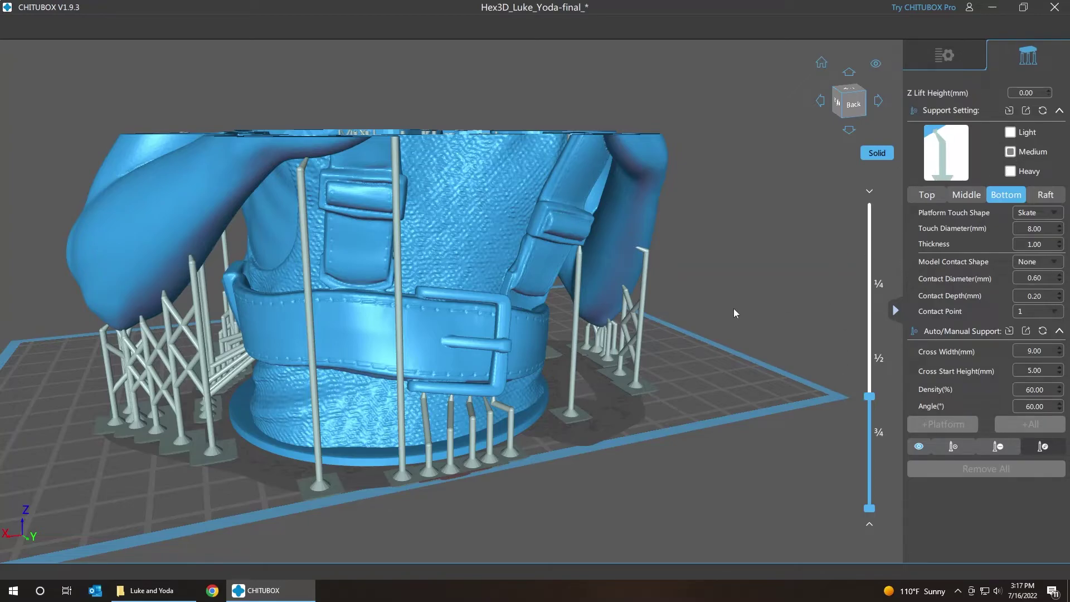
key("a")
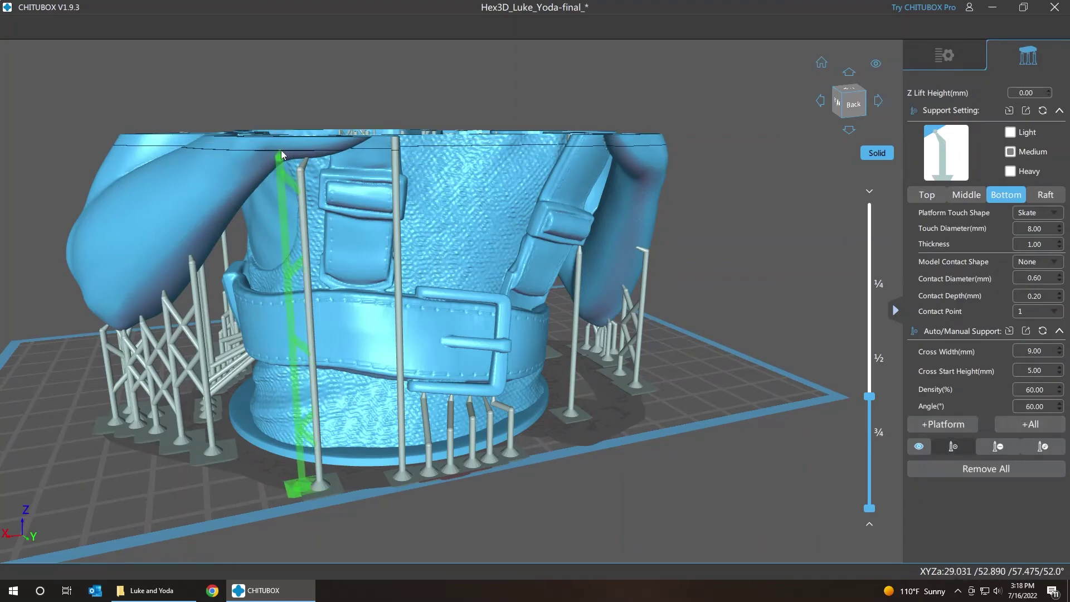
left_click(279, 155)
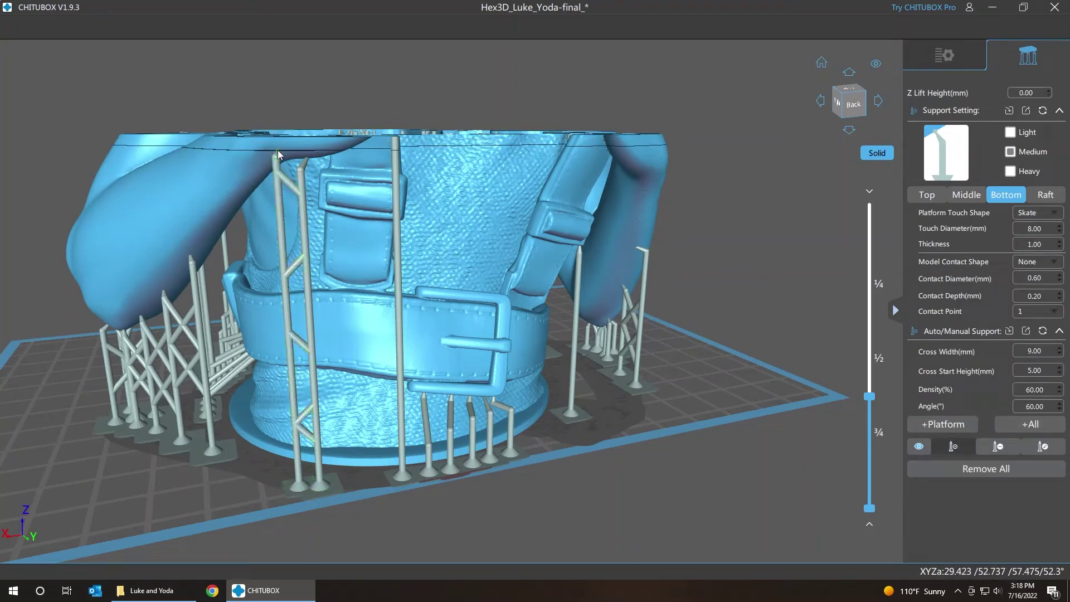
left_click(332, 150)
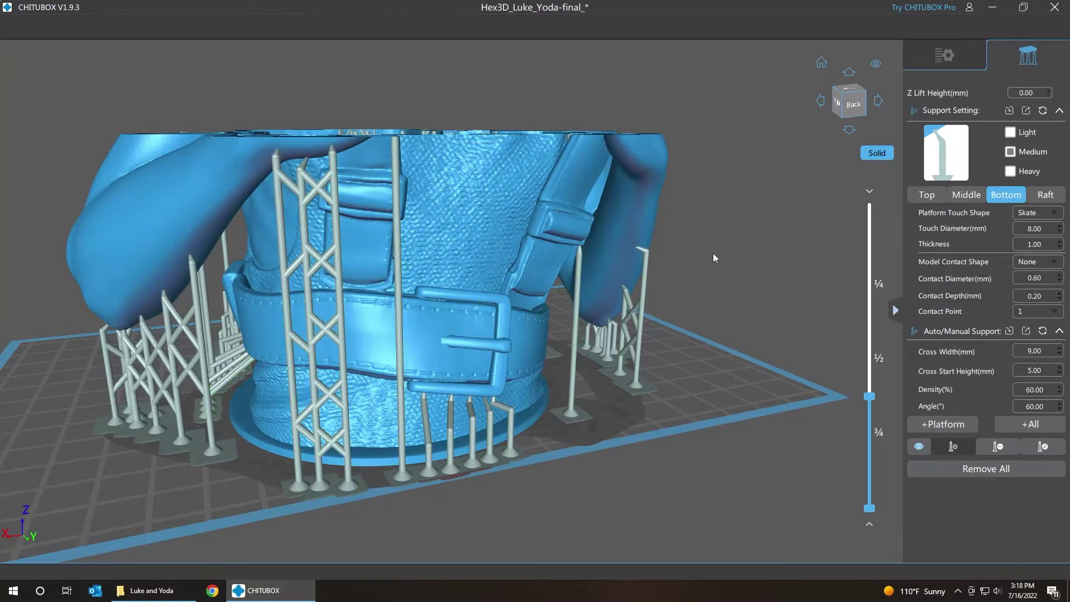
Step: Reveal more layers above the hand and lower the upper joints of the two medium supports beneath its wrist
right_click_drag(739, 210, 745, 162)
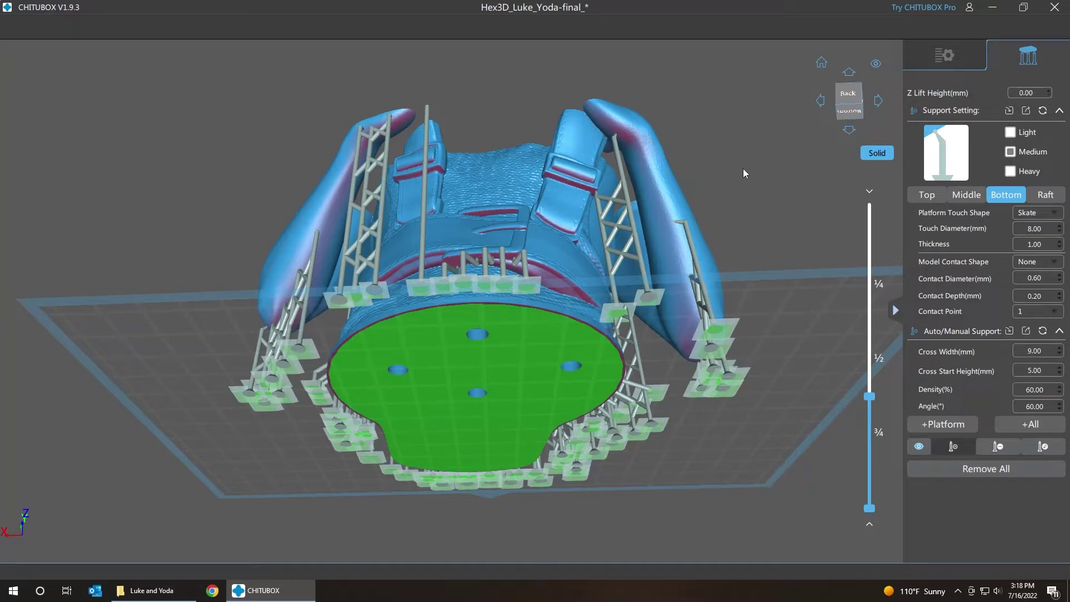
right_click_drag(744, 169, 771, 211)
scroll(352, 94, "up", 5)
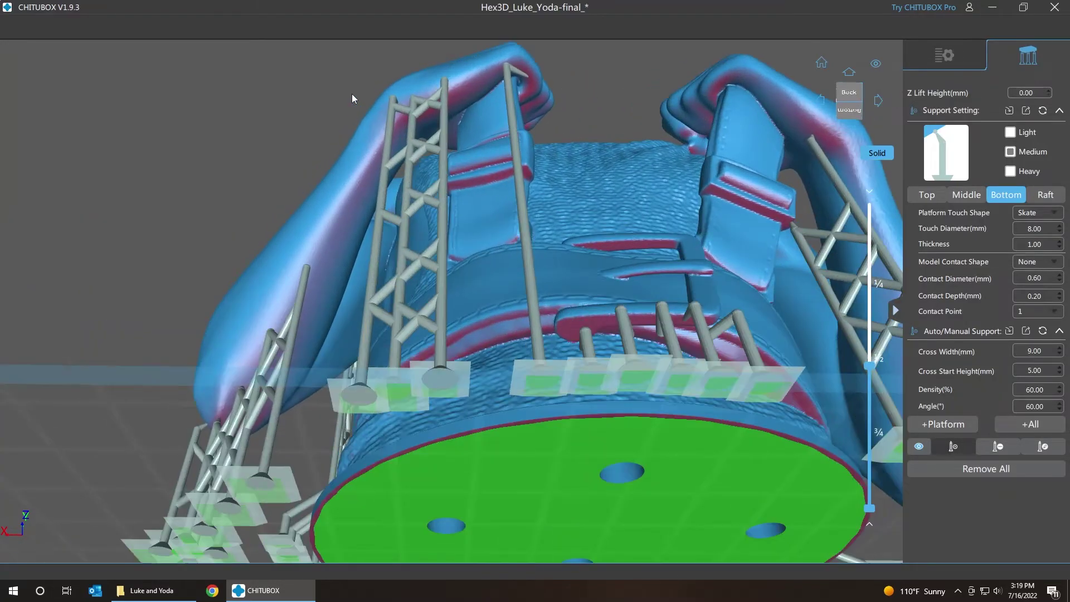
scroll(352, 94, "up", 3)
middle_click_drag(352, 94, 333, 229)
key("e")
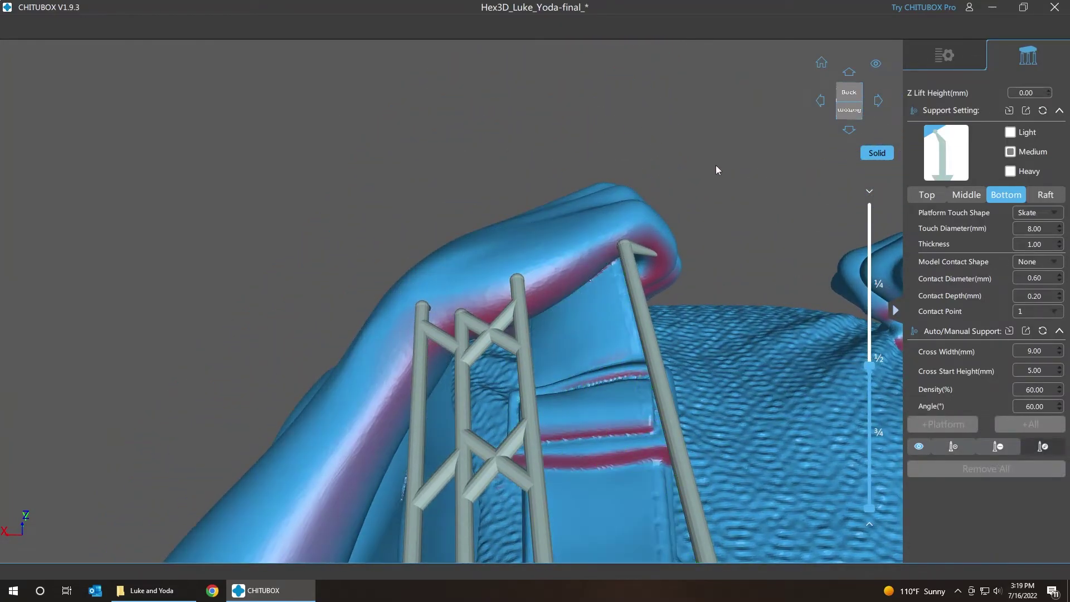
right_click_drag(718, 166, 741, 185)
right_click_drag(720, 301, 681, 120)
left_click_drag(602, 311, 603, 321)
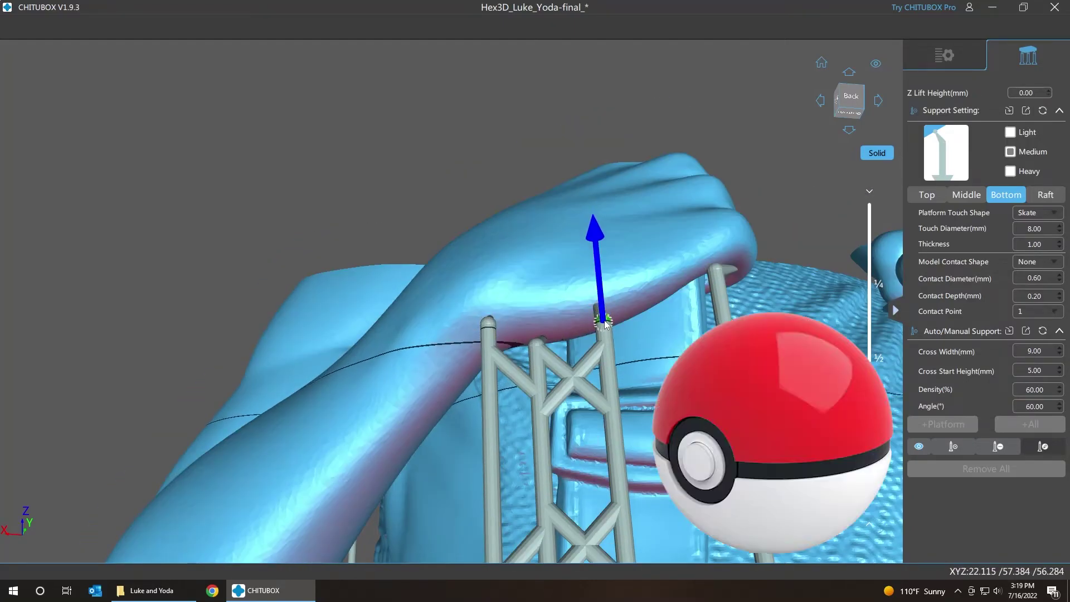
left_click(486, 326)
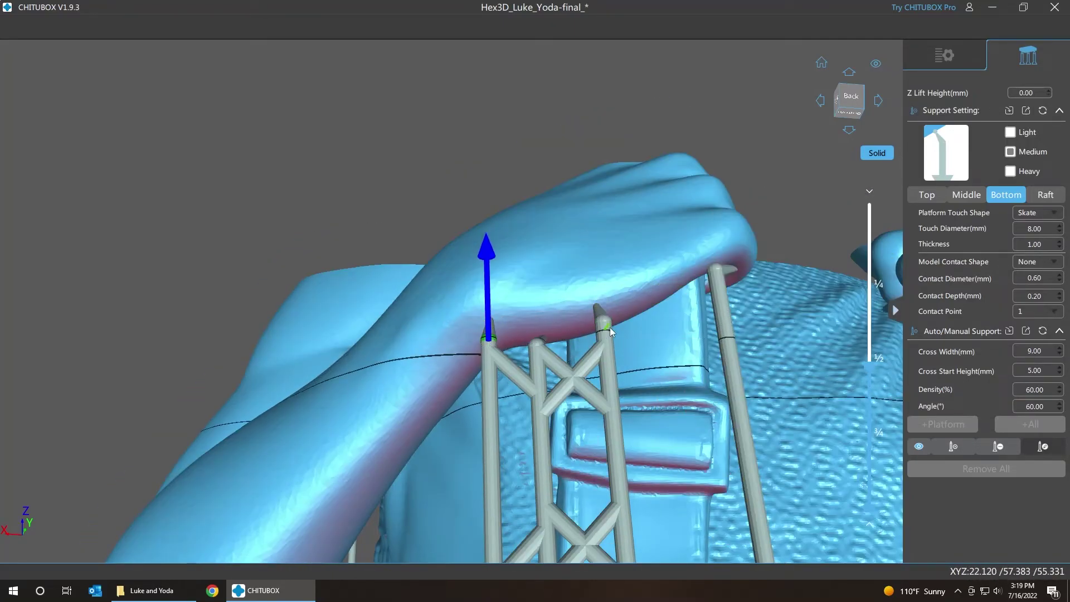
left_click(611, 331)
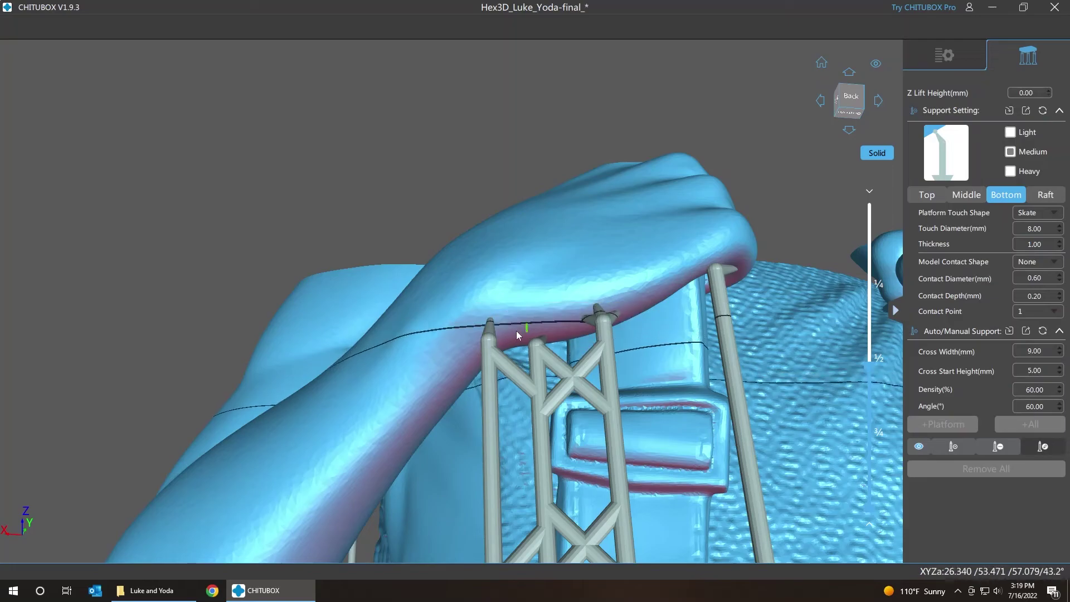
Step: Branch extra contact tips onto the wrist from the upper joint of the medium support nearest the forearm
left_click(489, 338)
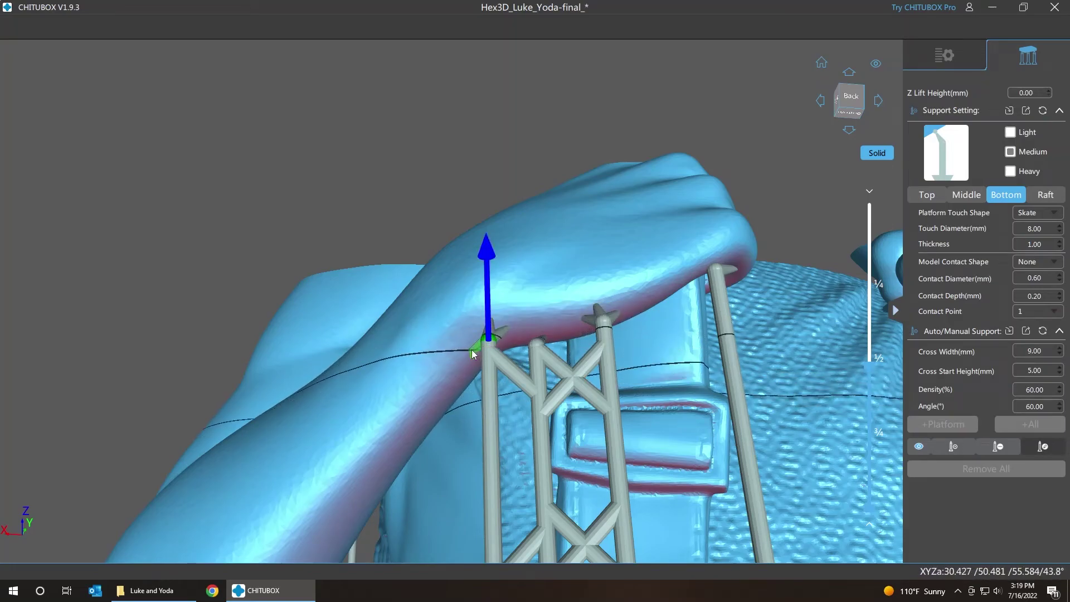
left_click_drag(473, 355, 467, 297)
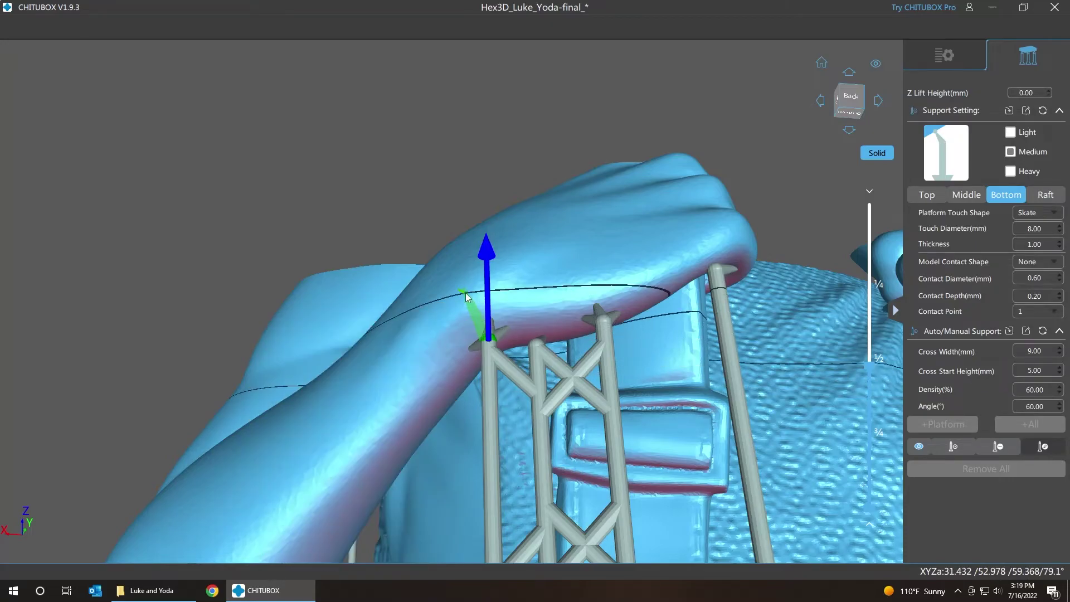
right_click(467, 297)
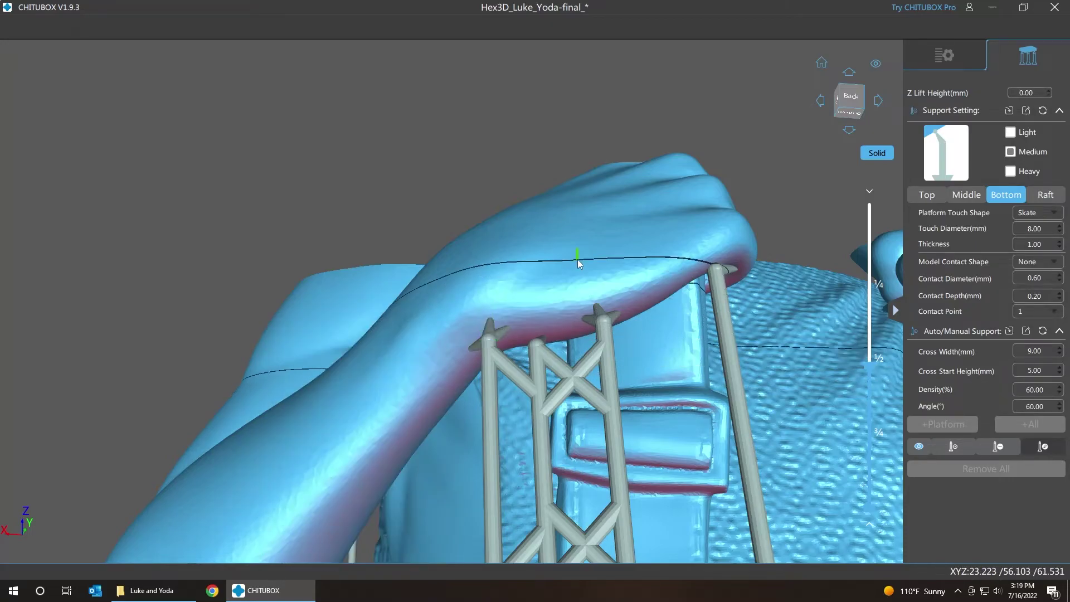
Step: Lower the upper joint of the middle medium support beneath the wrist and branch extra contact tips onto the wrist from it
left_click(538, 344)
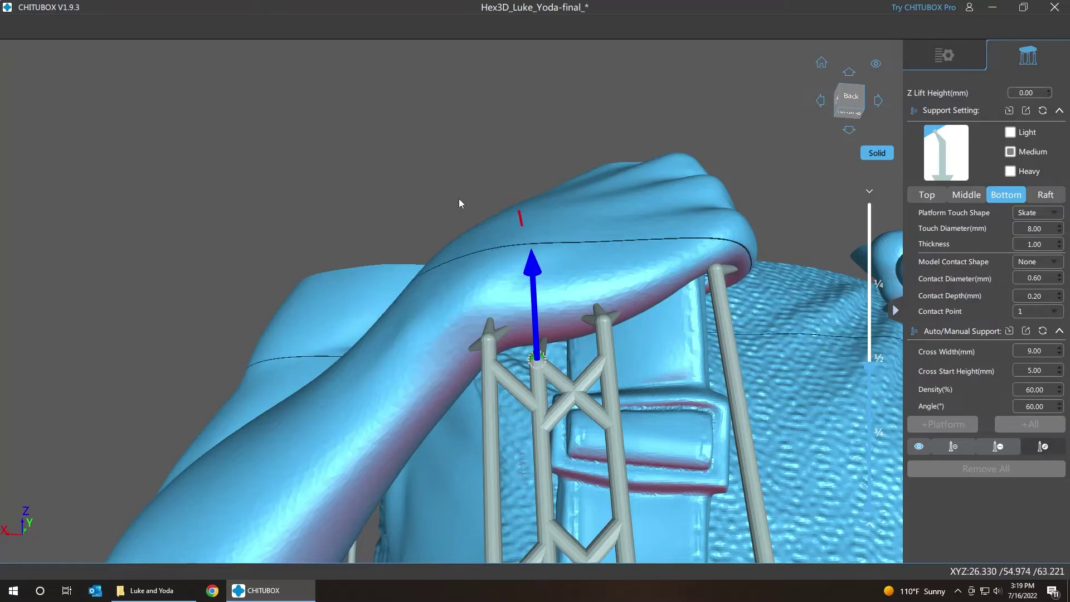
mouse_move(458, 158)
right_mouse_down()
mouse_move(476, 155)
mouse_move(460, 155)
right_mouse_up()
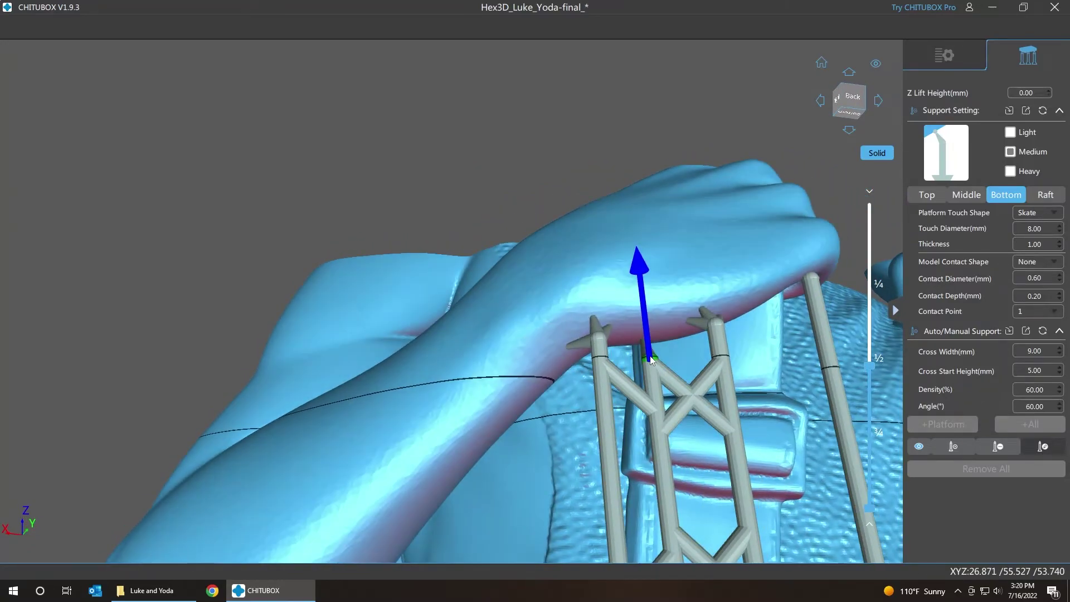
left_click_drag(646, 356, 664, 334)
Step: Branch extra contact tips from the upper joint of the cross-braced support beneath the other hand's wrist
left_click_drag(671, 136, 639, 280)
left_click(472, 325)
right_click_drag(640, 280, 664, 250)
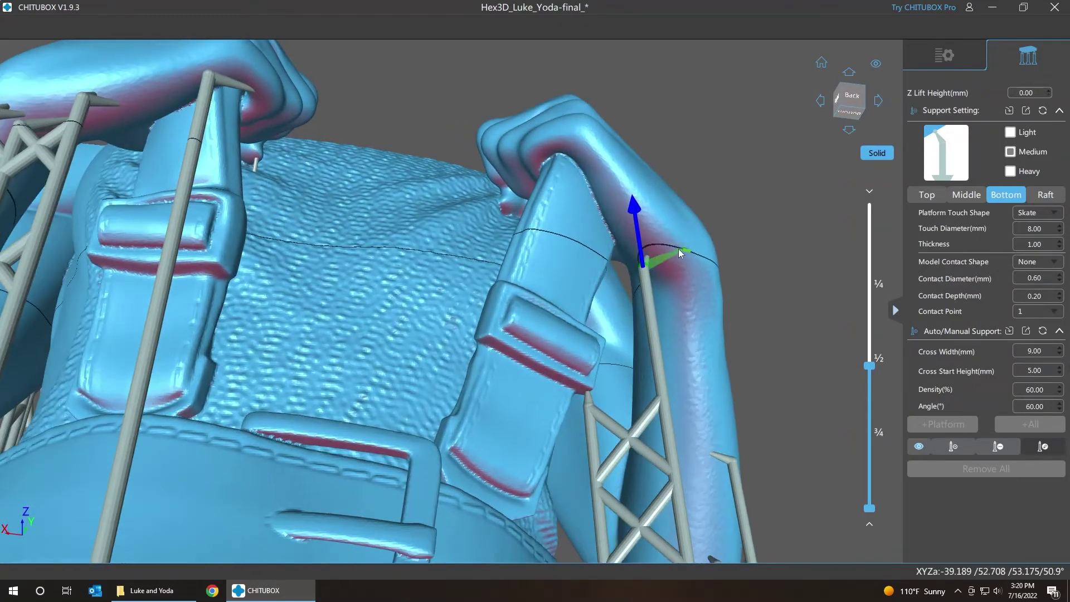
mouse_move(664, 250)
left_mouse_down()
mouse_move(639, 241)
mouse_move(658, 268)
left_mouse_up()
left_click(755, 244)
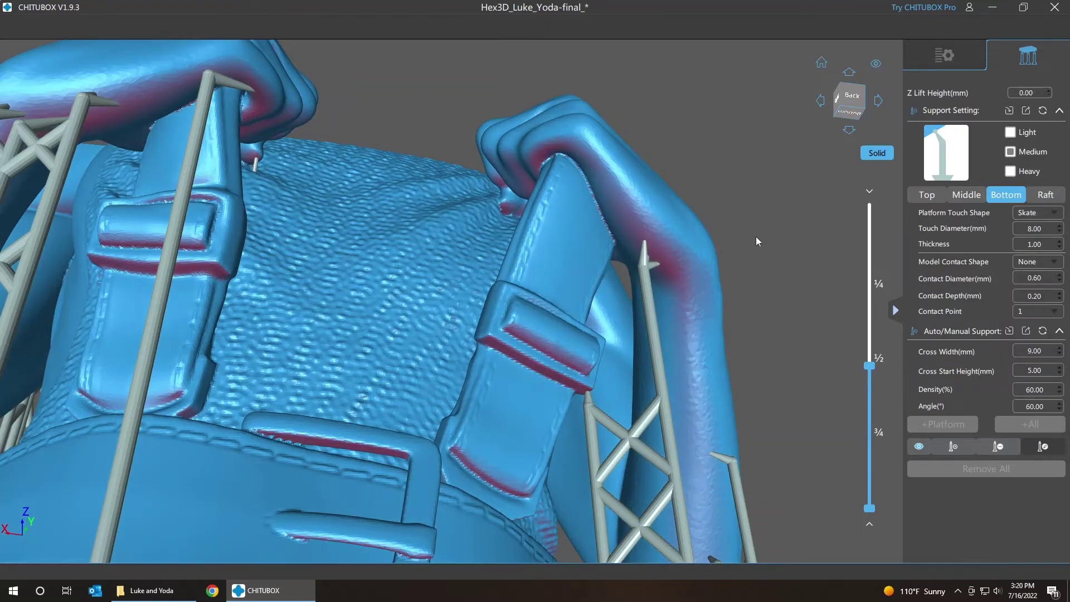
Step: Slice the fully supported bust and continue despite the model exceeding the printing platform
mouse_move(783, 241)
left_mouse_down()
mouse_move(756, 243)
mouse_move(767, 261)
mouse_move(768, 244)
left_mouse_up()
left_click_drag(796, 283, 735, 243)
right_click_drag(734, 238, 697, 227)
left_click_drag(697, 232, 710, 233)
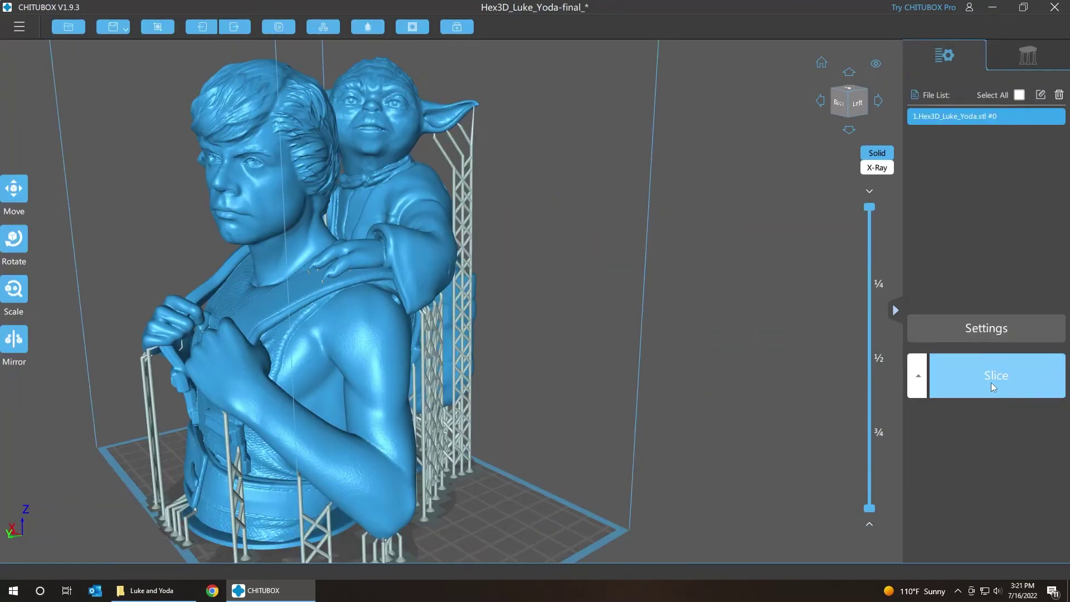
left_click(991, 382)
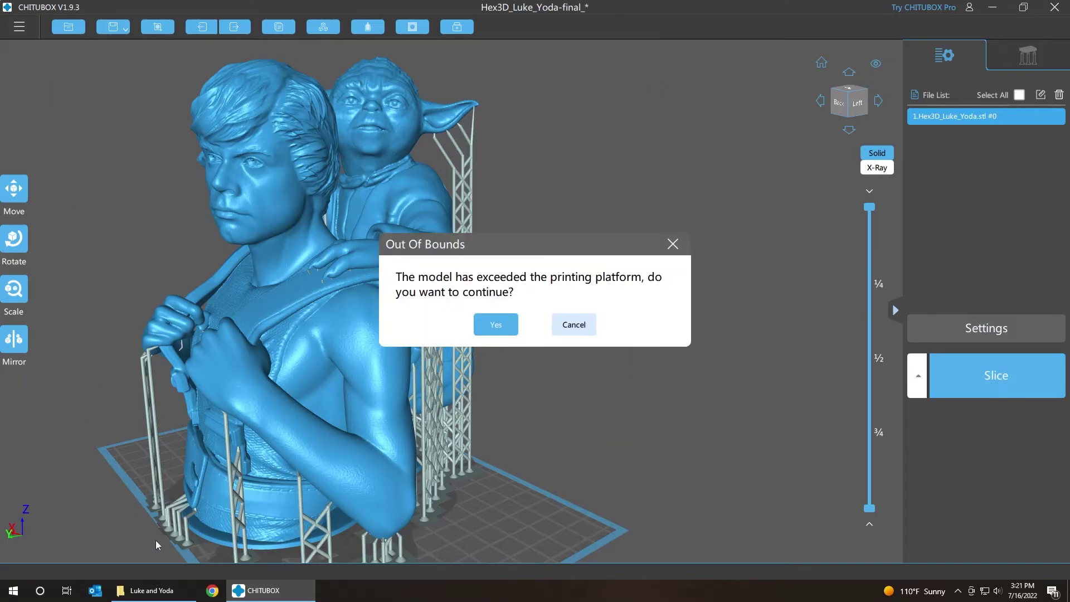
left_click(504, 326)
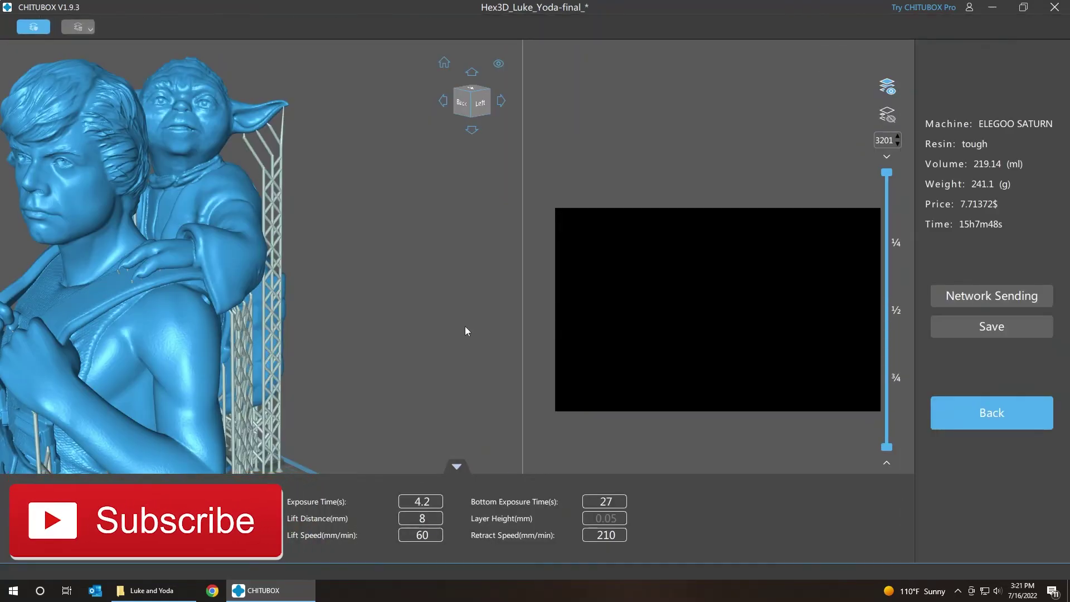
Step: Examine the whole bust and its supports in the slice preview
middle_click_drag(348, 341, 541, 279)
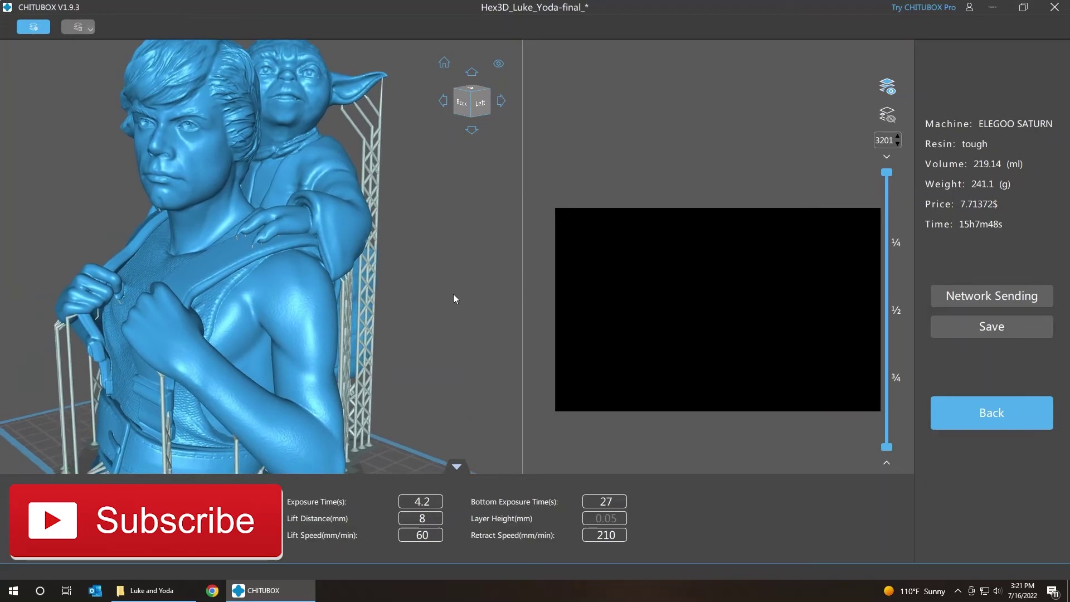
scroll(454, 294, "down", 2)
scroll(453, 293, "down", 2)
middle_click_drag(453, 294, 400, 258)
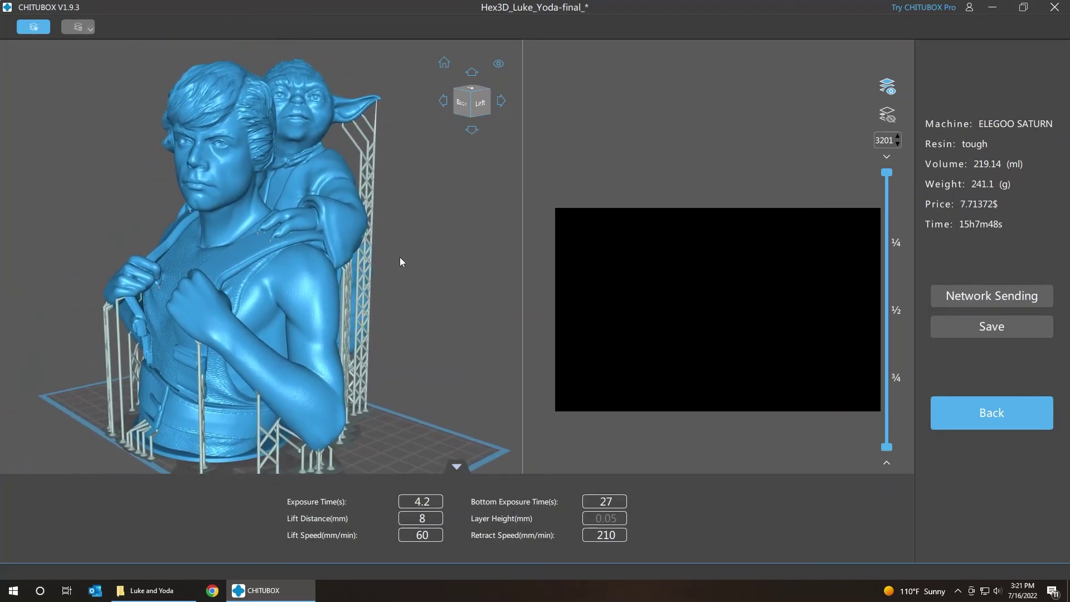
left_click_drag(401, 262, 435, 274)
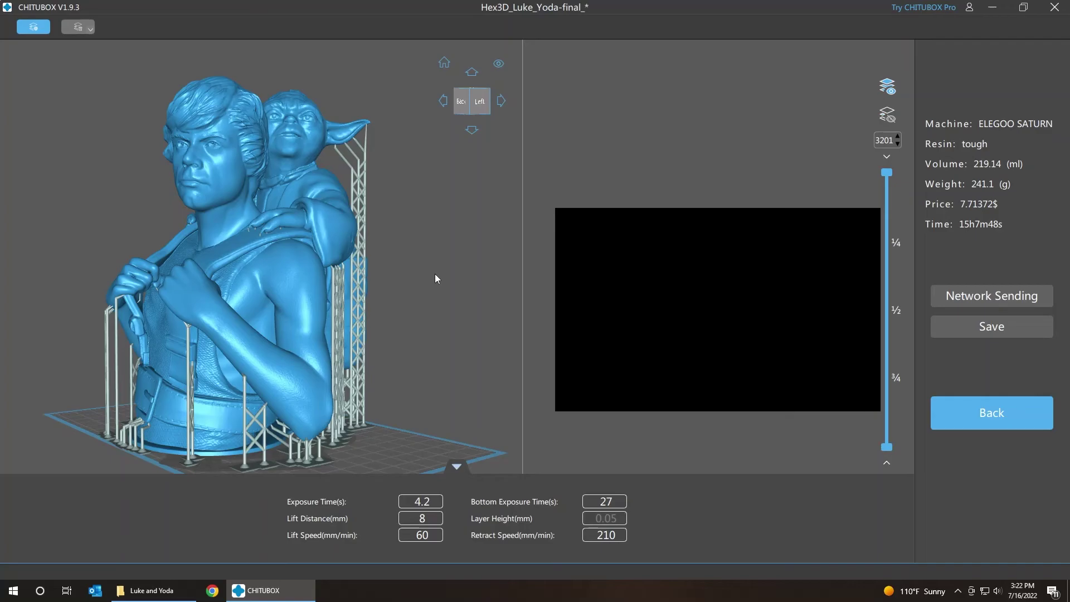